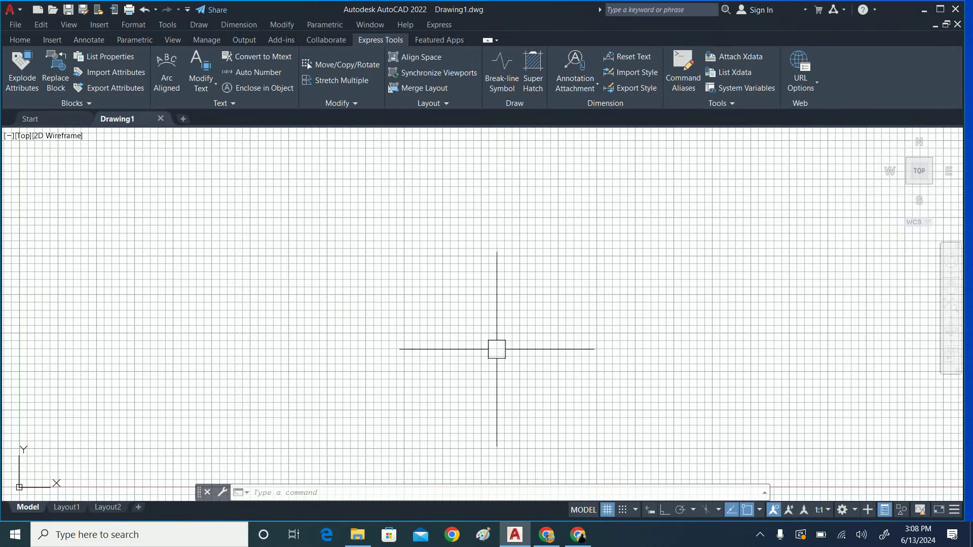
Start a rectangle from a picked corner, then cancel it.
scroll(471, 345, "down", 5)
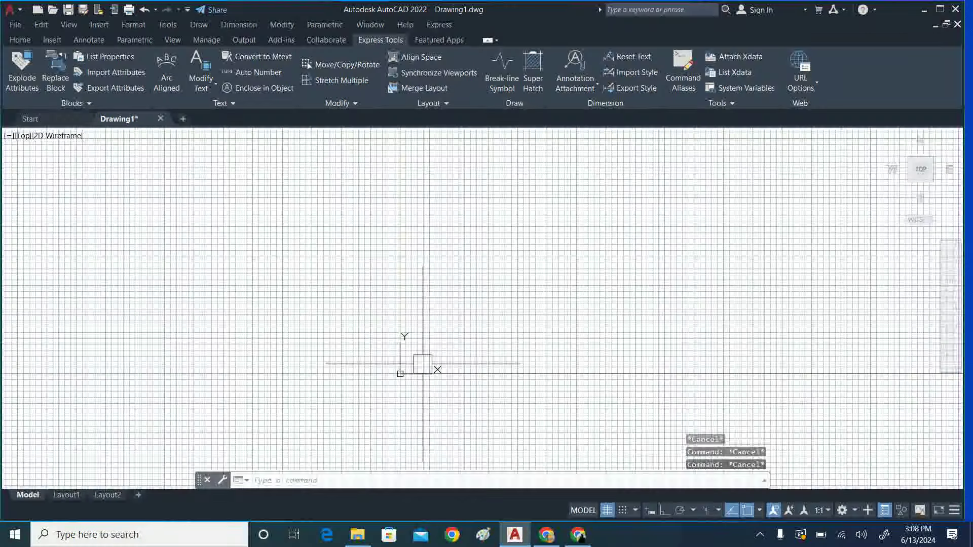
scroll(423, 364, "up", 3)
type("rec")
key("Return")
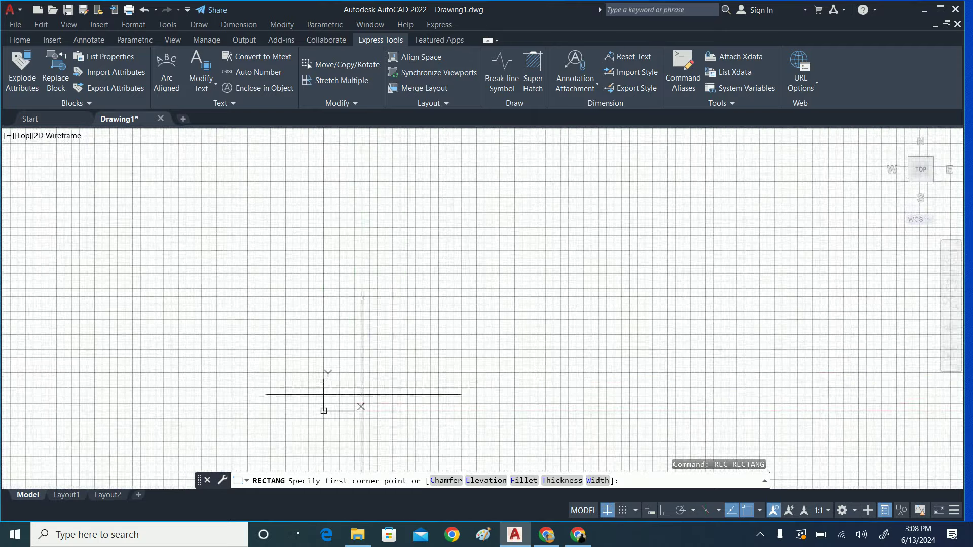
left_click(396, 359)
type("d")
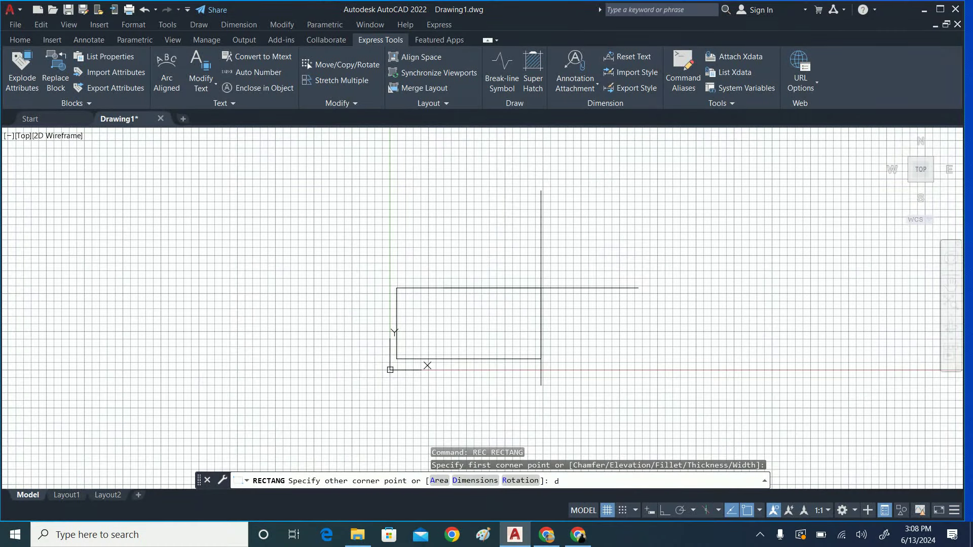
key("Return")
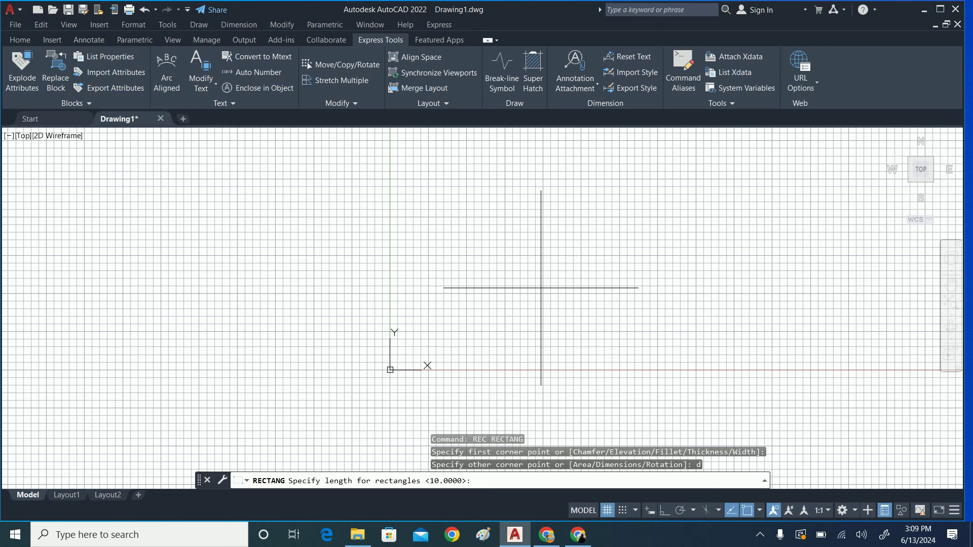
key("Escape")
Set drawing units to Engineering with 0'-0.00" precision and bring up the Dimension Style Manager.
type("un")
key("Return")
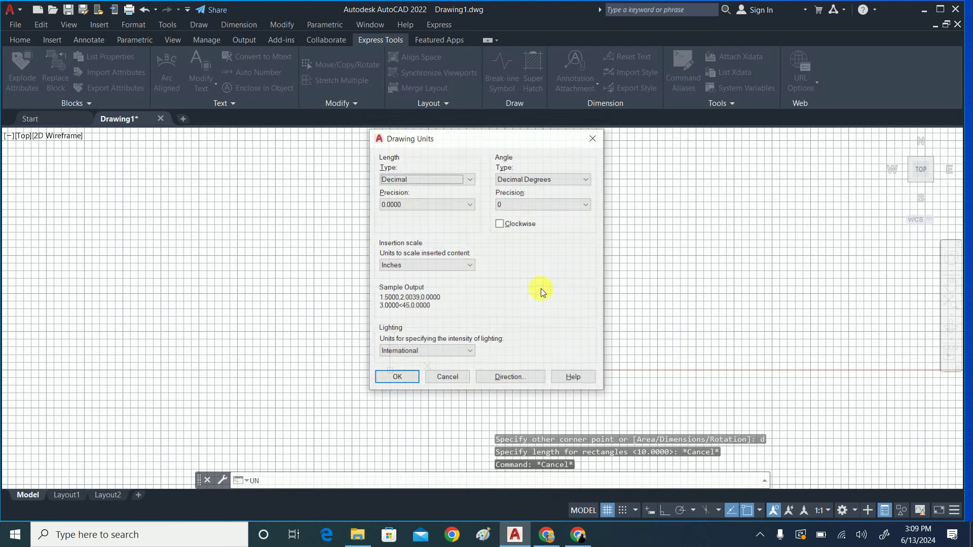
left_click(393, 178)
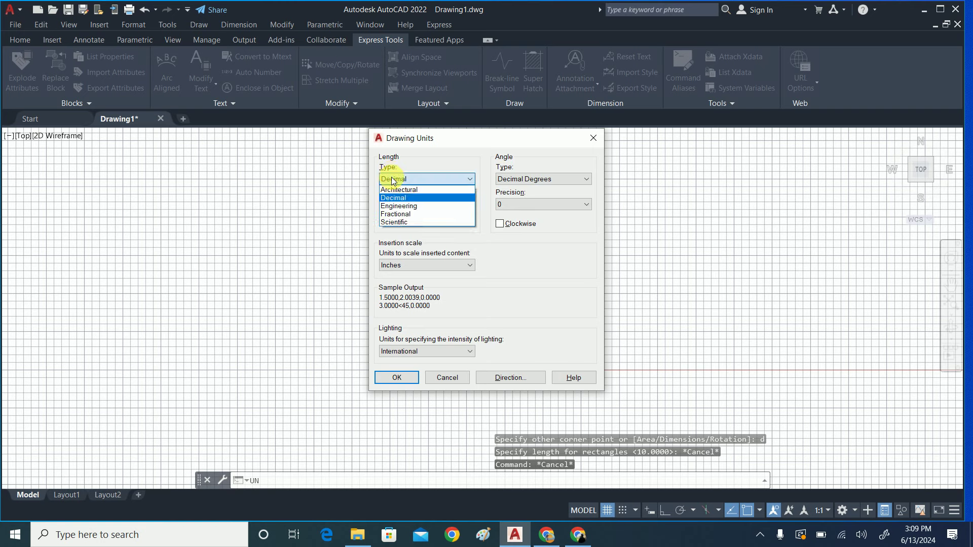
left_click(398, 205)
left_click(402, 210)
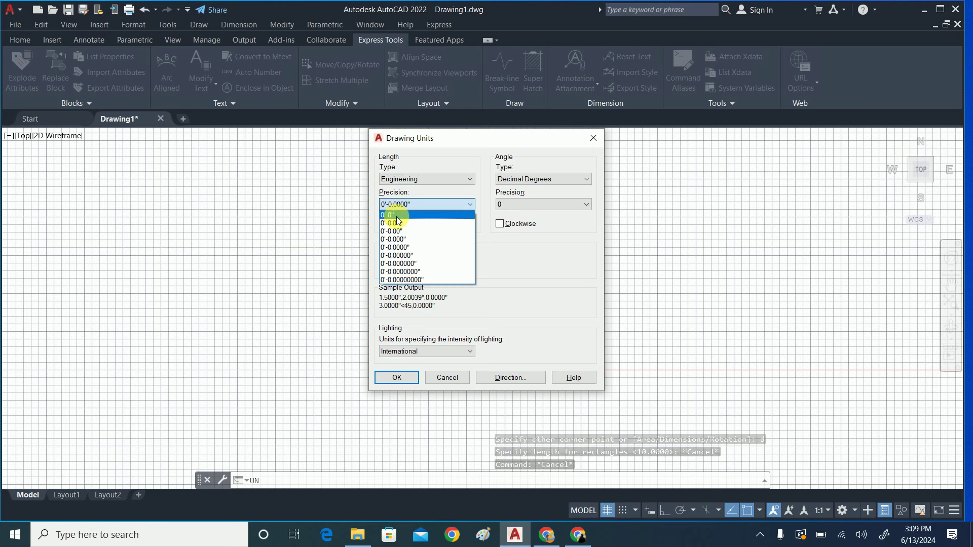
left_click(397, 229)
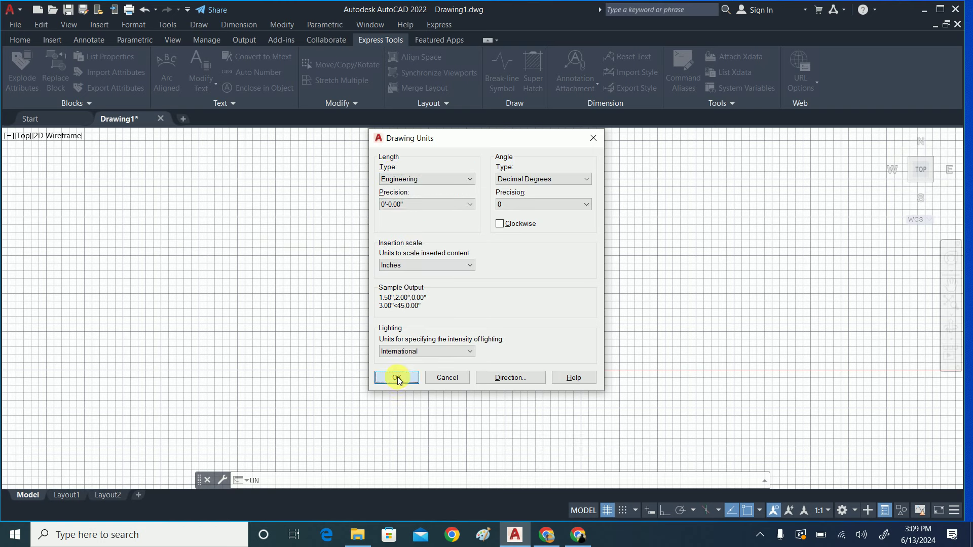
left_click(397, 377)
type("d")
key("Return")
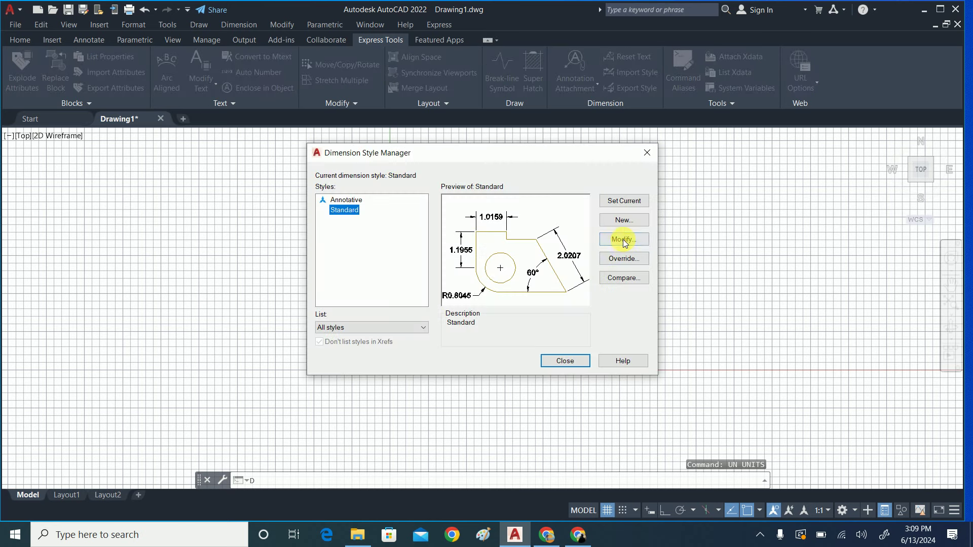
Set the Standard style's primary unit format to Engineering.
left_click(624, 239)
left_click(462, 129)
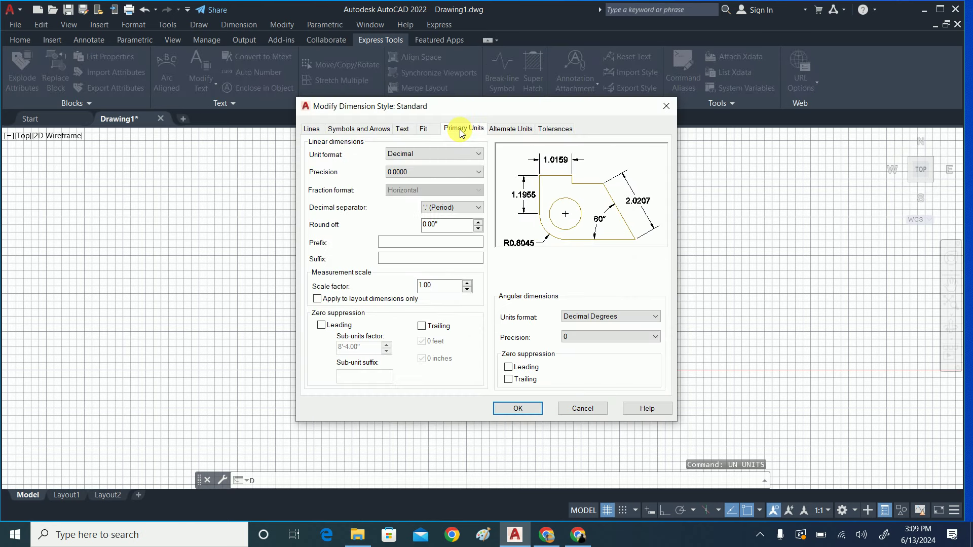
left_click(428, 153)
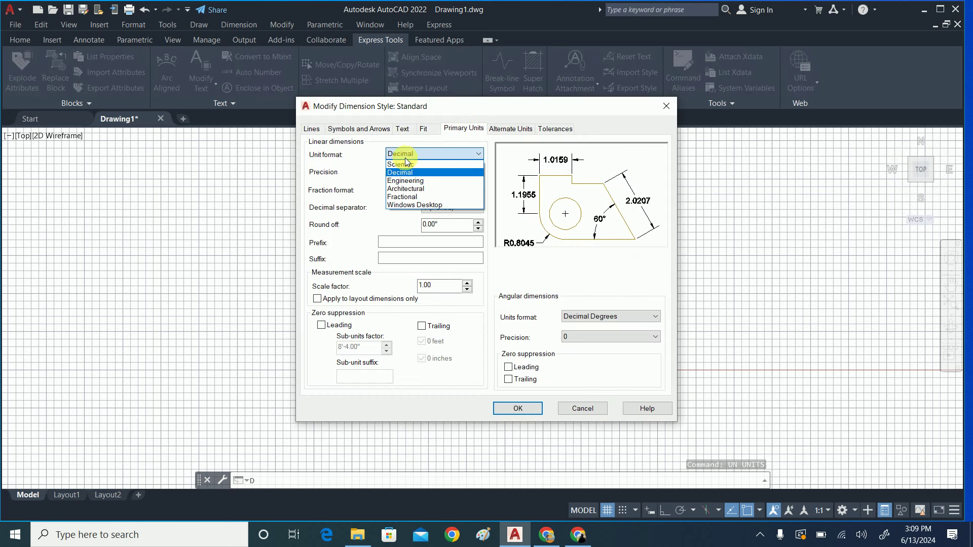
left_click(402, 188)
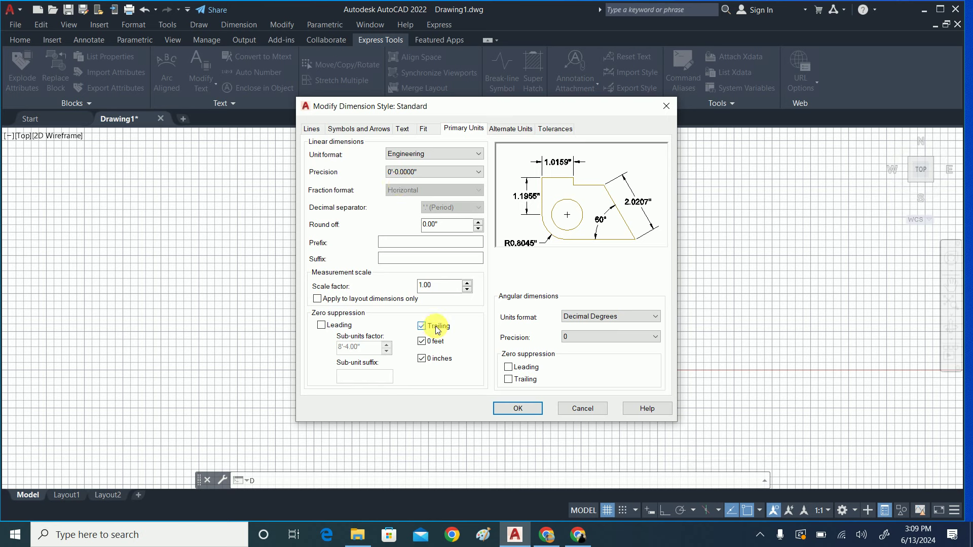
Make the dimension arrowheads Oblique ticks with arrow size 6.
left_click(403, 129)
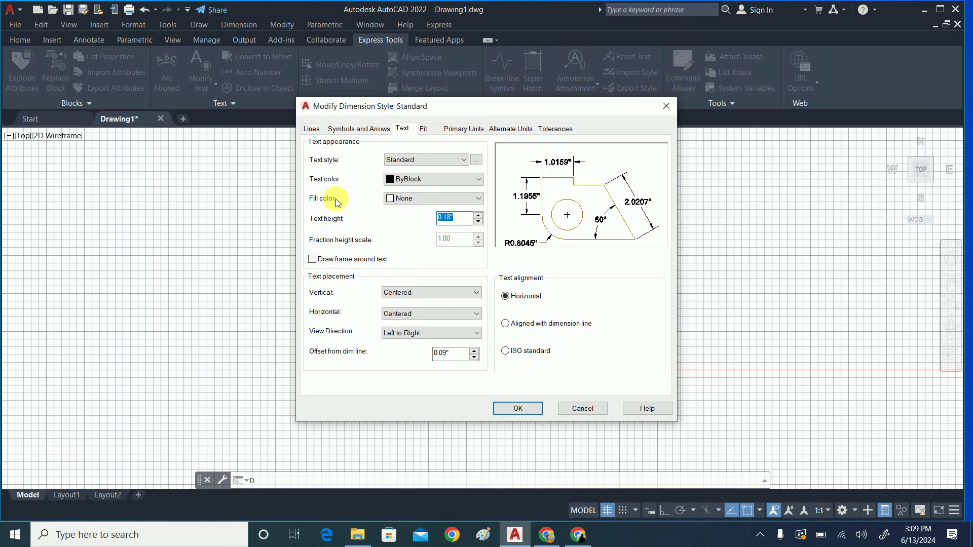
left_click(363, 130)
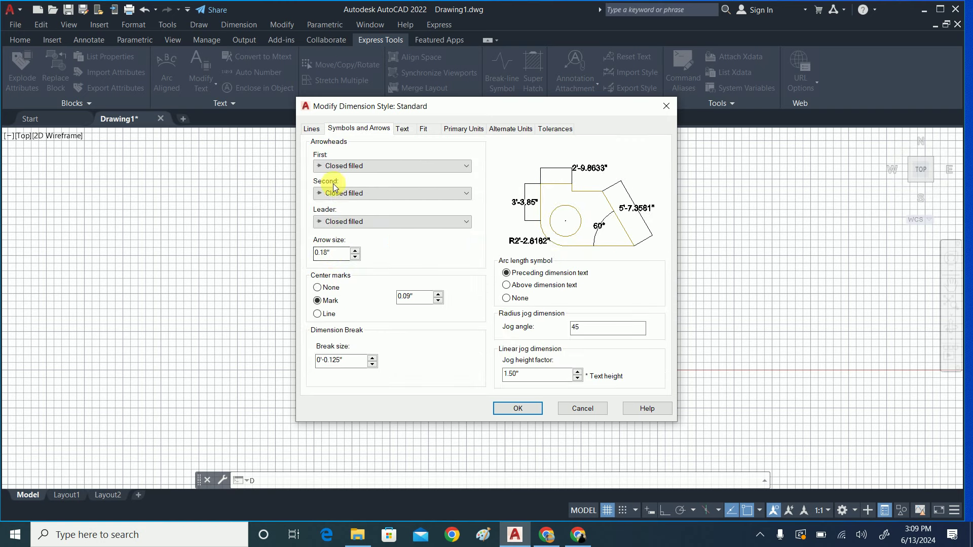
left_click(332, 166)
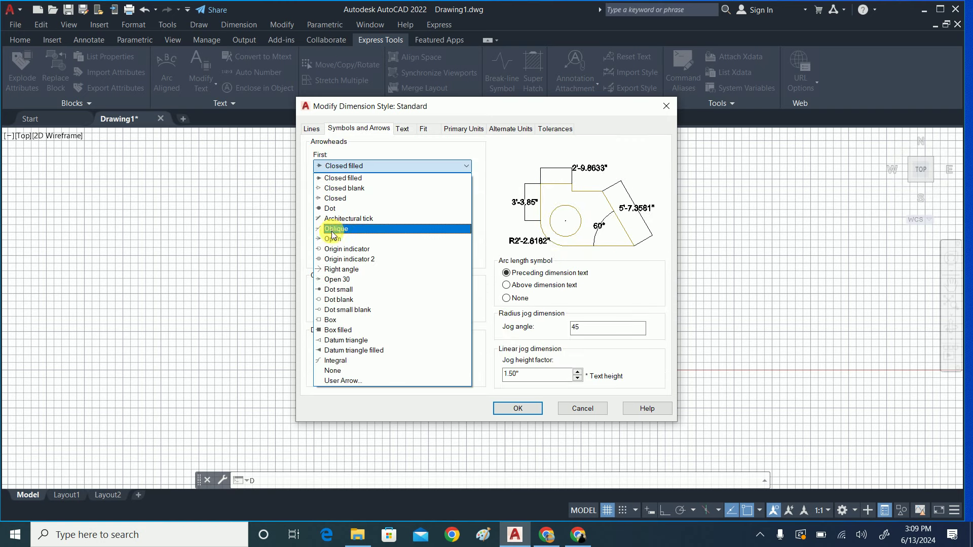
left_click(334, 229)
type("6")
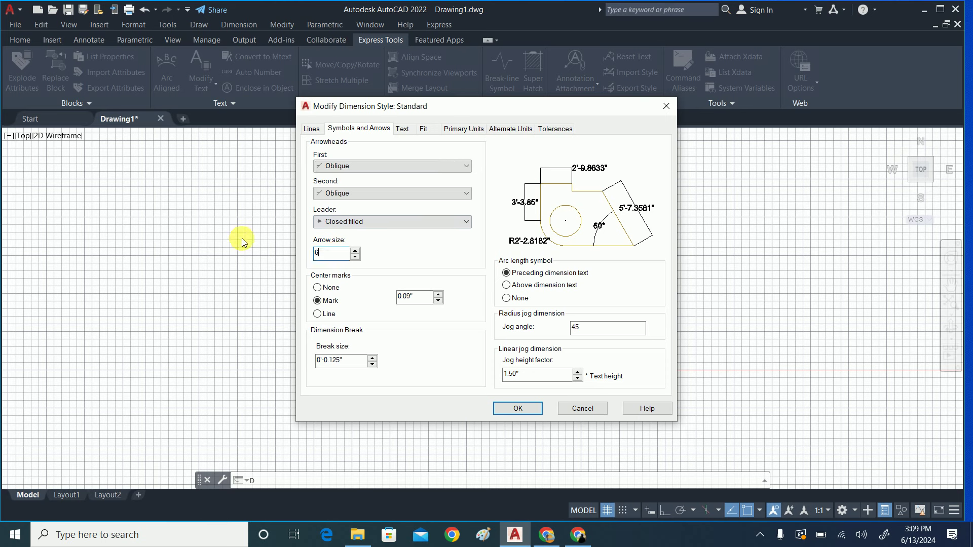
left_click(304, 129)
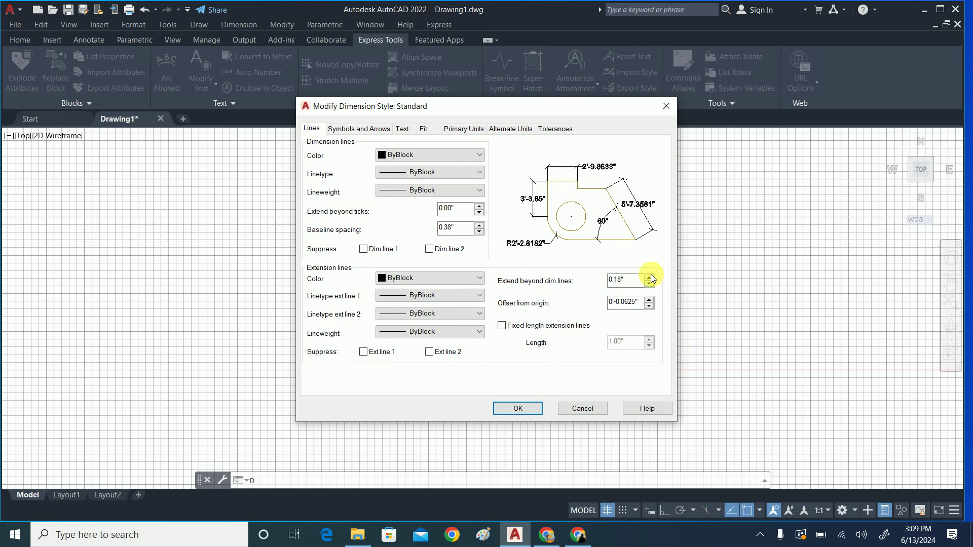
Set extension lines to extend 3.00" and load the HIDDEN linetype.
left_click_drag(630, 280, 565, 280)
left_click(413, 293)
left_click(403, 337)
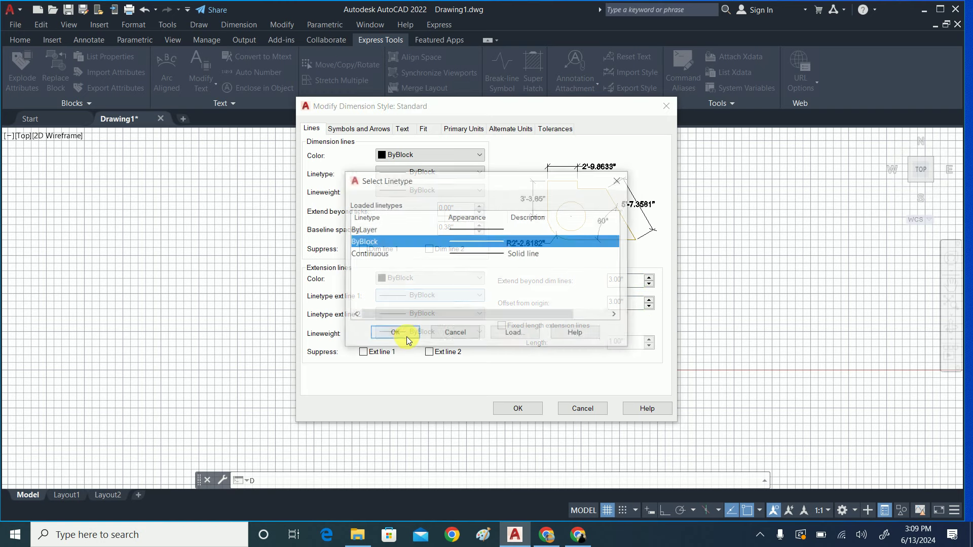
left_click(519, 334)
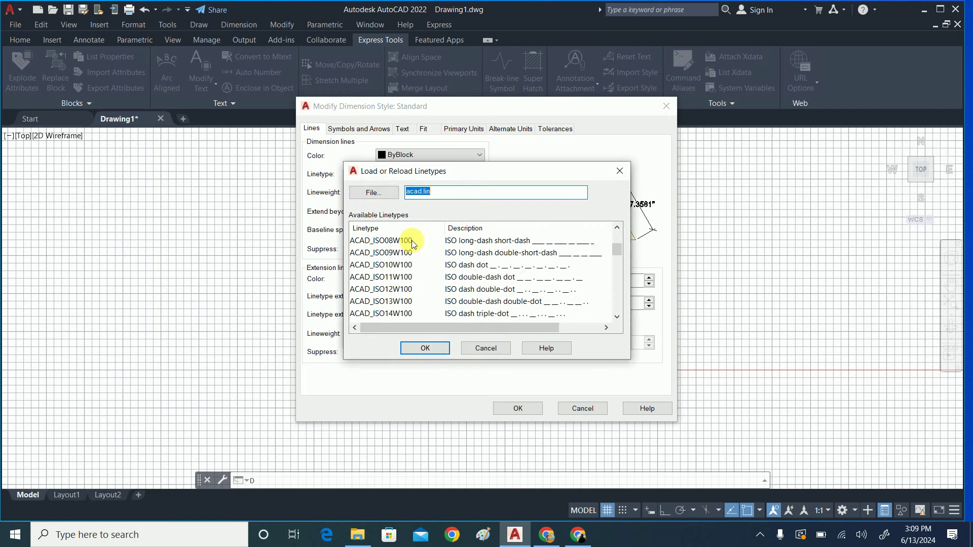
scroll(396, 254, "down", 5)
scroll(380, 269, "down", 3)
scroll(379, 276, "down", 1)
scroll(367, 294, "down", 1)
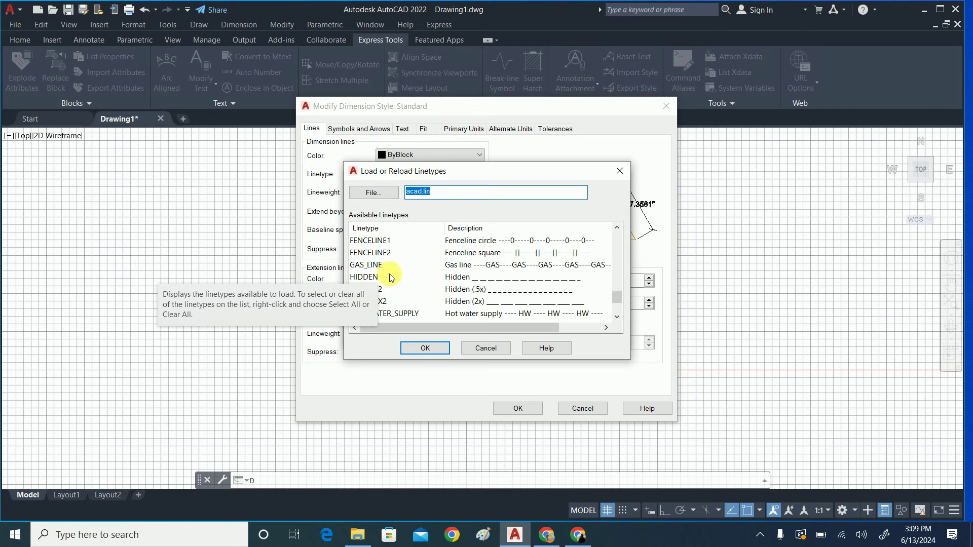
left_click(365, 276)
left_click(426, 347)
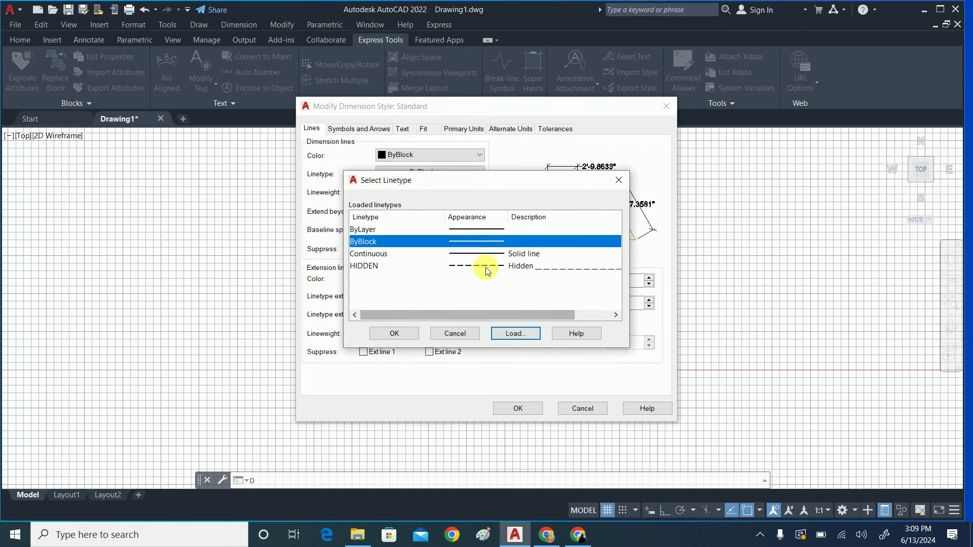
Assign HIDDEN to both extension lines and save the dimension style changes.
left_click(486, 266)
left_click(385, 334)
left_click(403, 315)
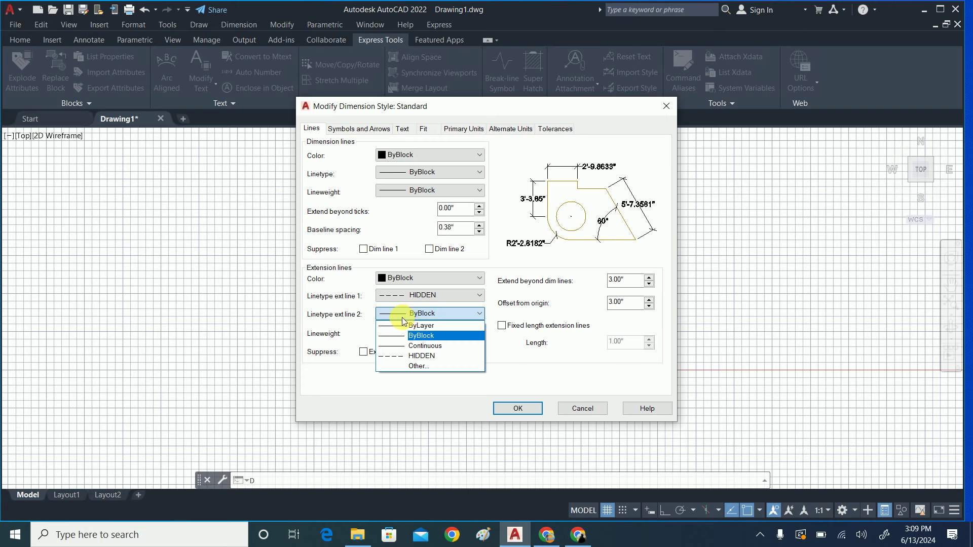
left_click(415, 356)
left_click(518, 409)
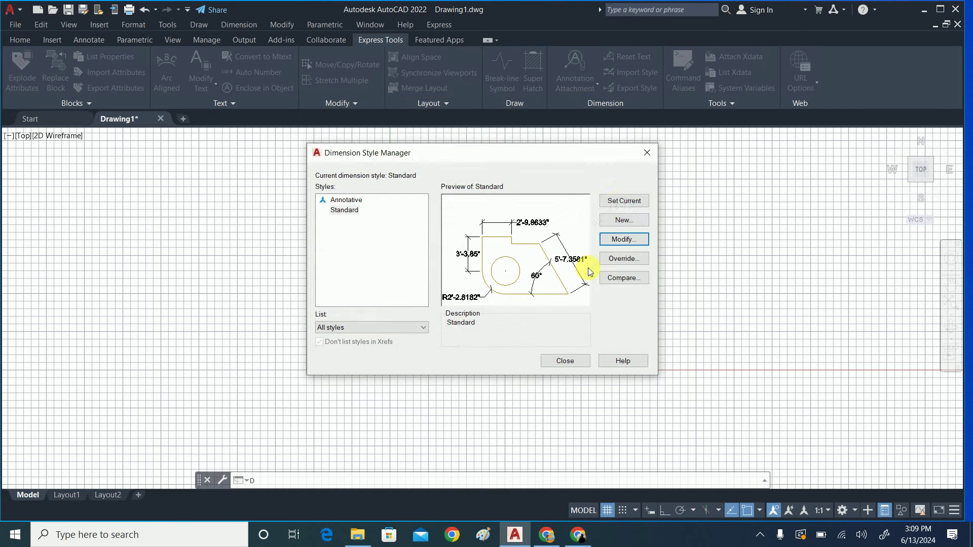
Close the Dimension Style Manager, recentre the view, and cancel a stray command.
left_click(565, 360)
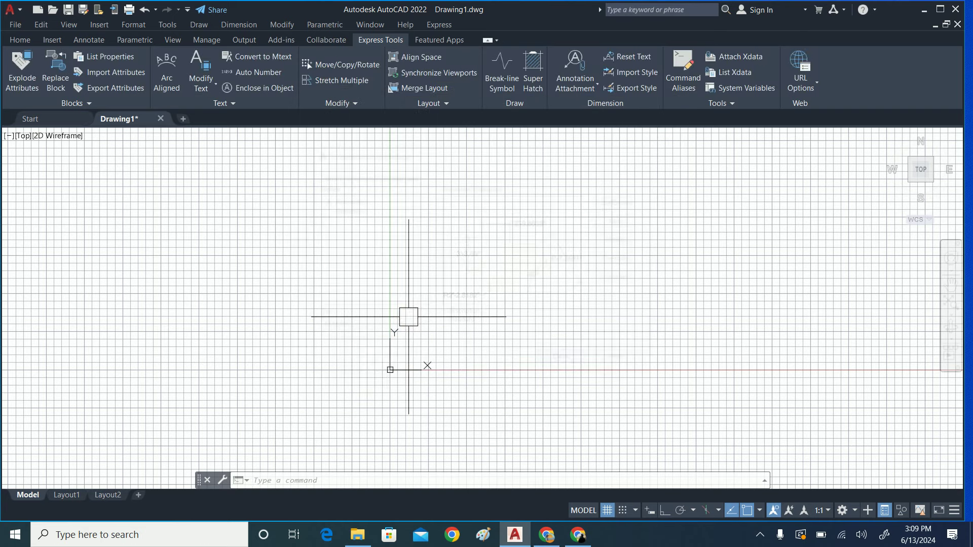
middle_click_drag(406, 341, 417, 358)
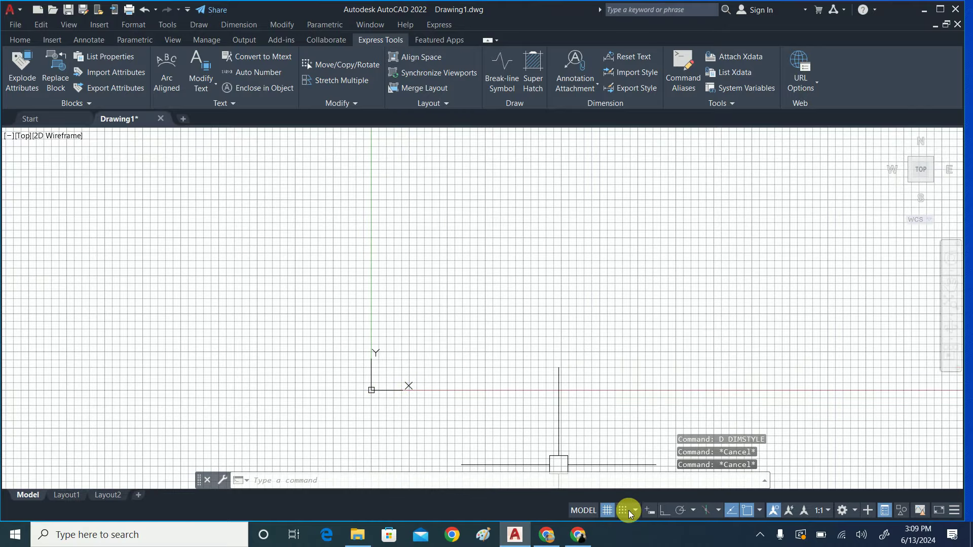
type("red")
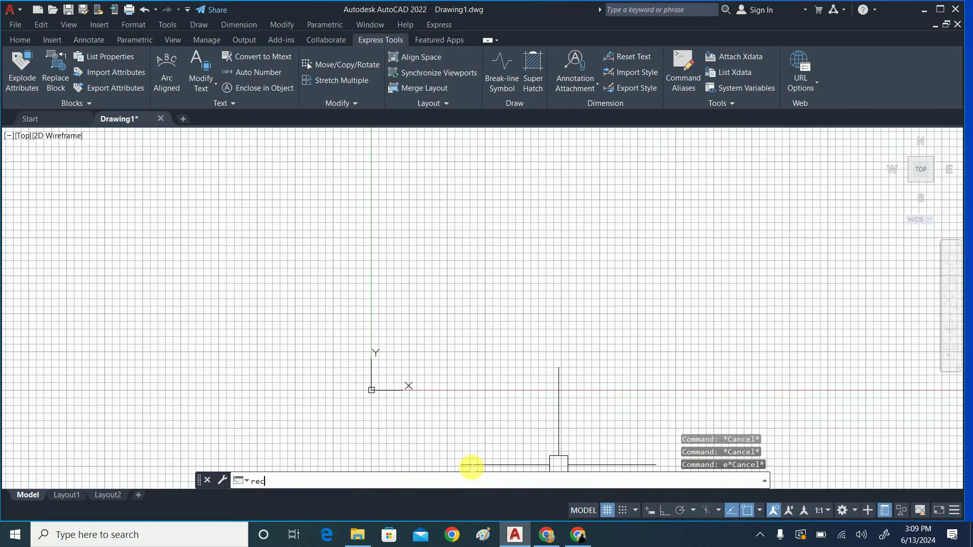
key("Return")
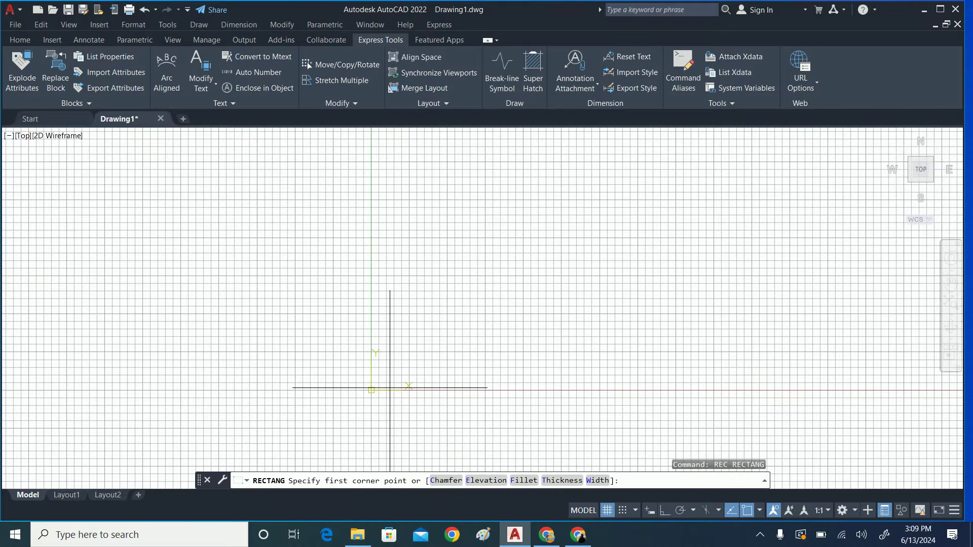
key("Escape")
key("Escape")
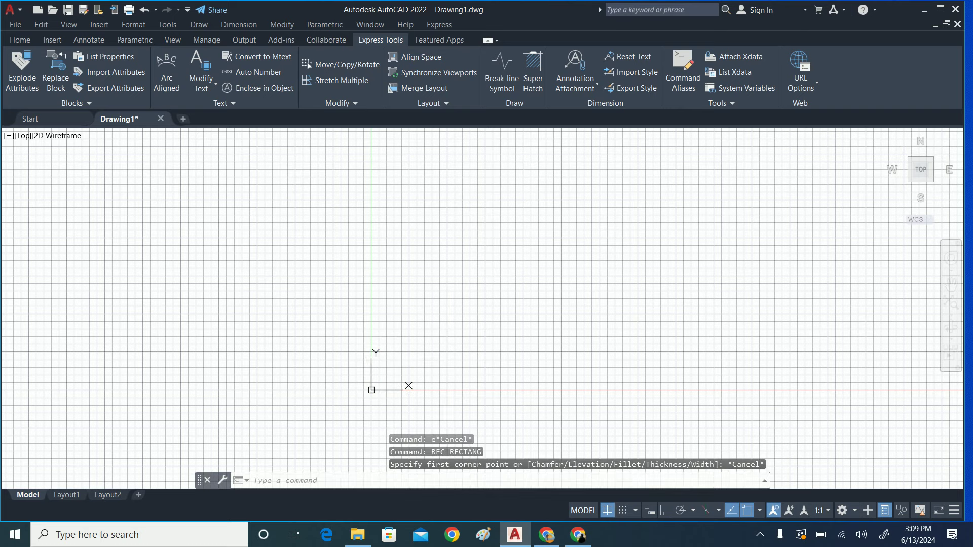
Draw the 20' by 40' plot rectangle near the origin.
type("rec")
key("Return")
left_click(387, 378)
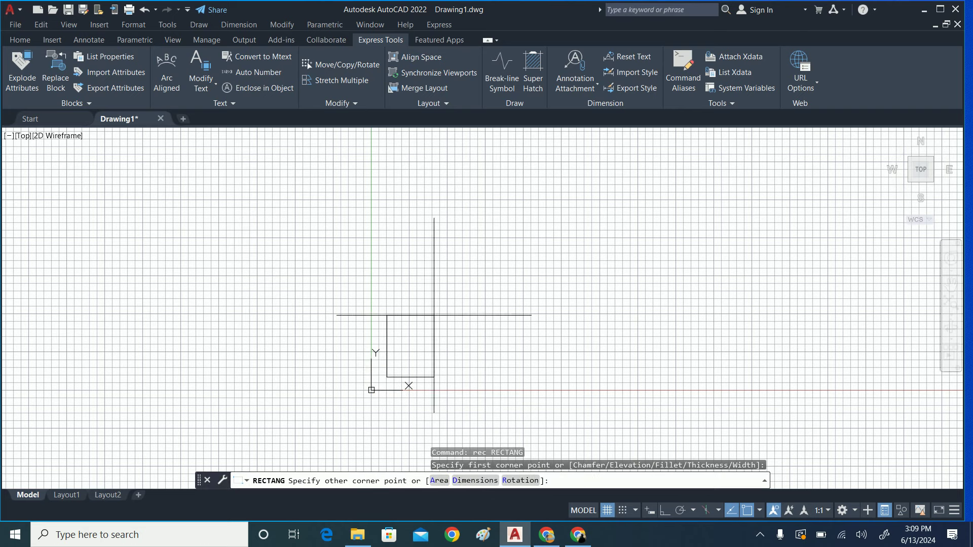
key("Return")
type("20'")
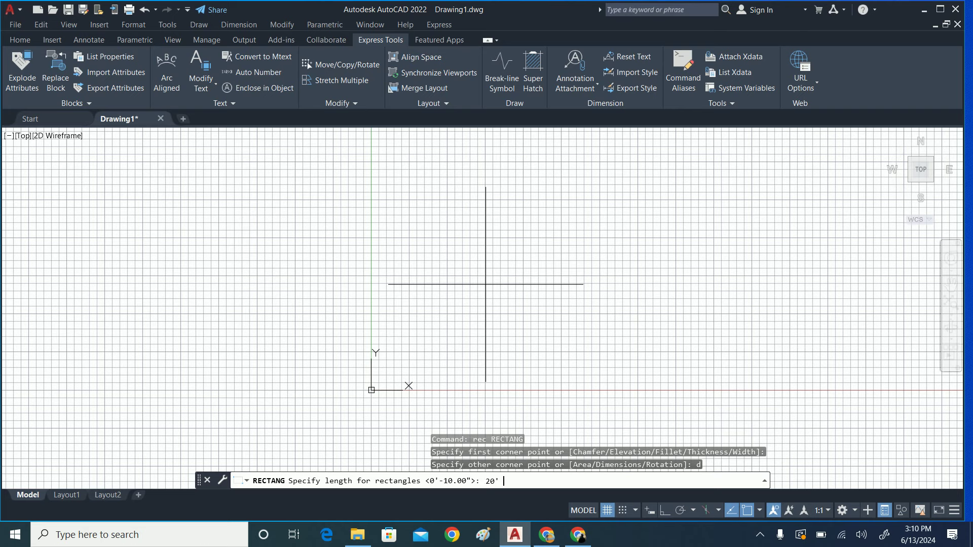
key("Return")
type("4")
key("Return")
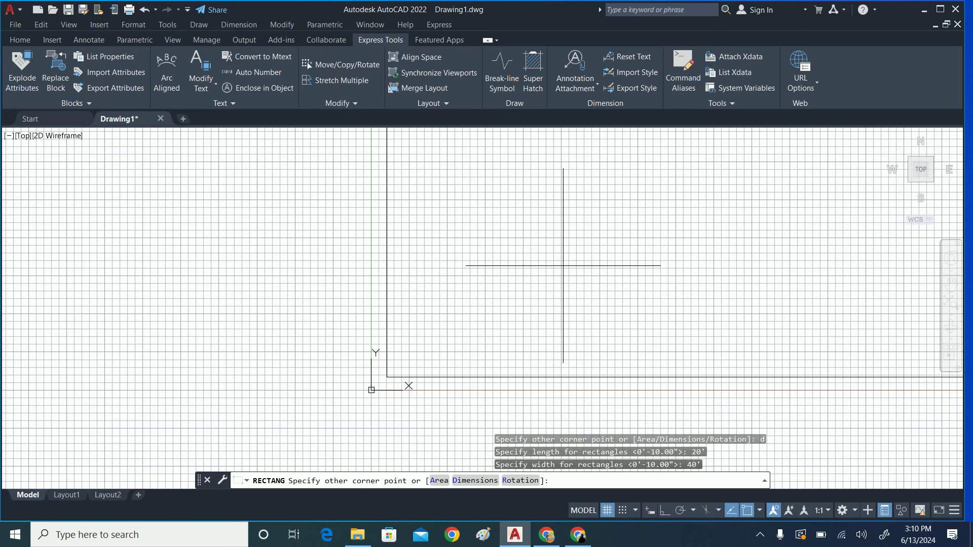
left_click(552, 263)
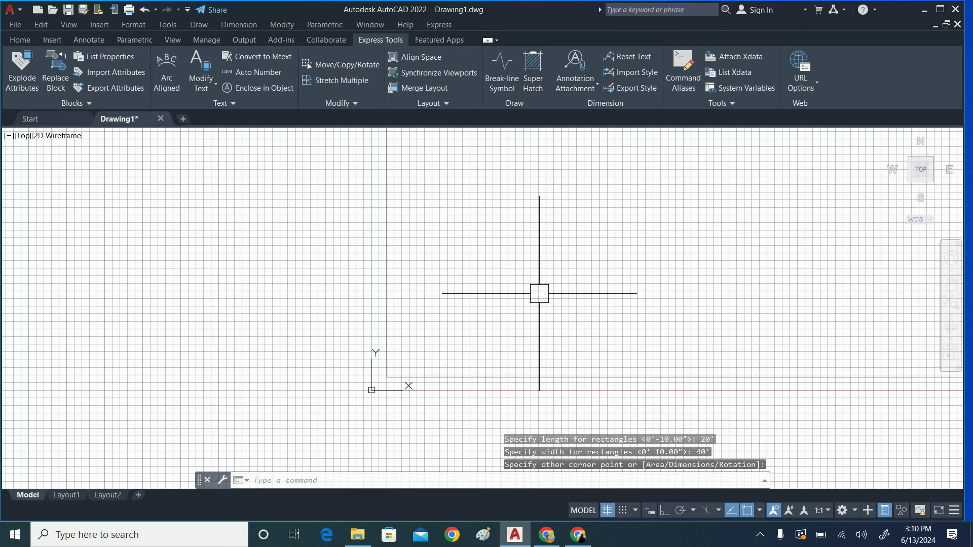
Turn off the background grid and adjust the UCS icon's origin display.
left_click(606, 509)
scroll(572, 413, "down", 4)
right_click(499, 398)
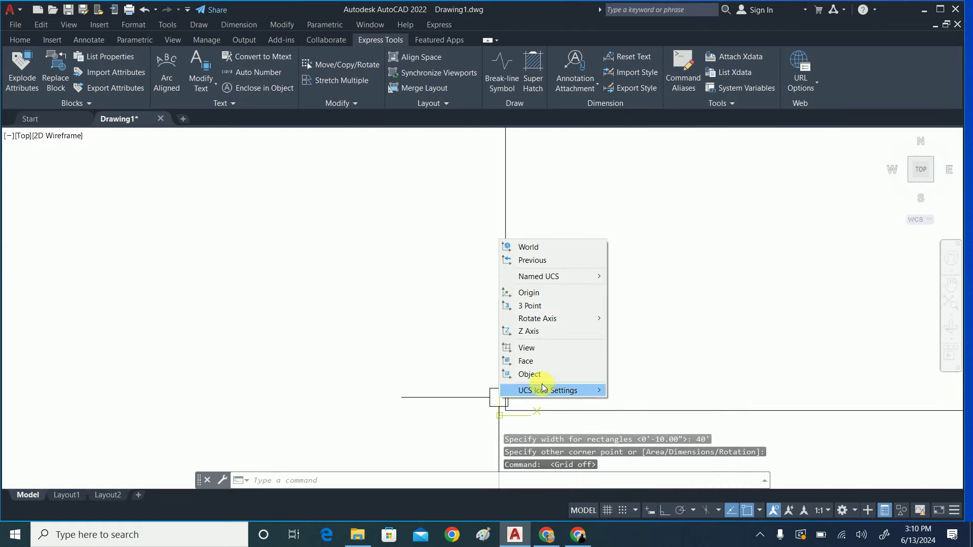
left_click(629, 390)
key("Escape")
scroll(616, 355, "down", 3)
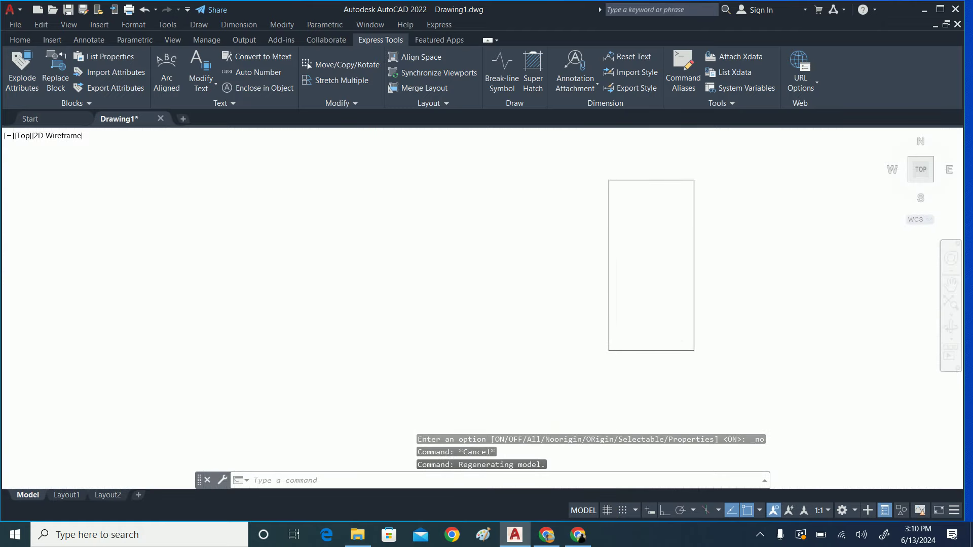
scroll(504, 347, "down", 2)
key("Escape")
key("Escape")
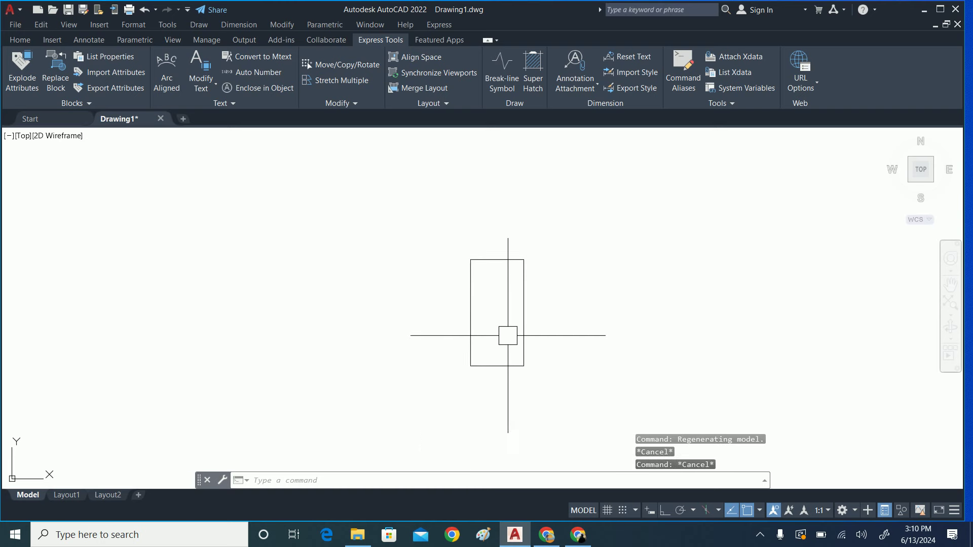
scroll(505, 332, "up", 2)
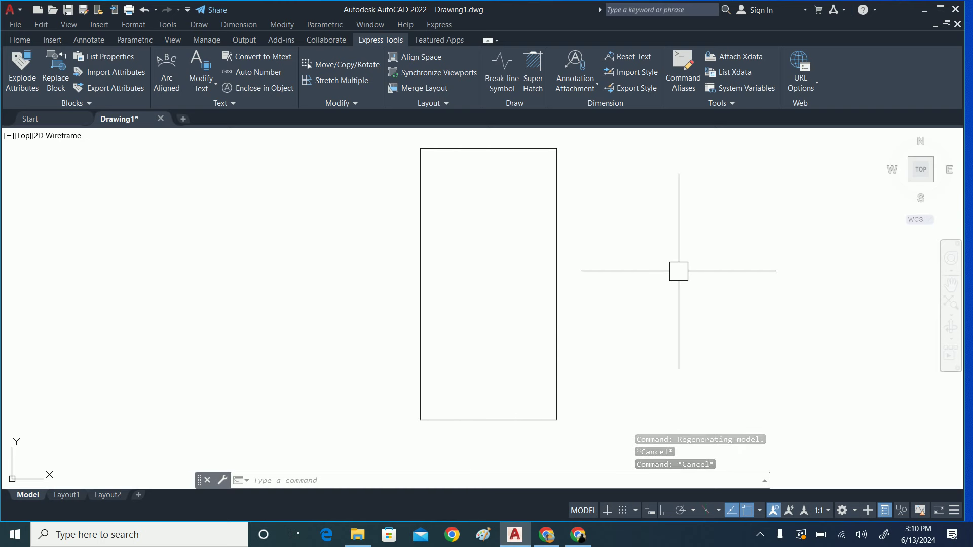
key("Escape")
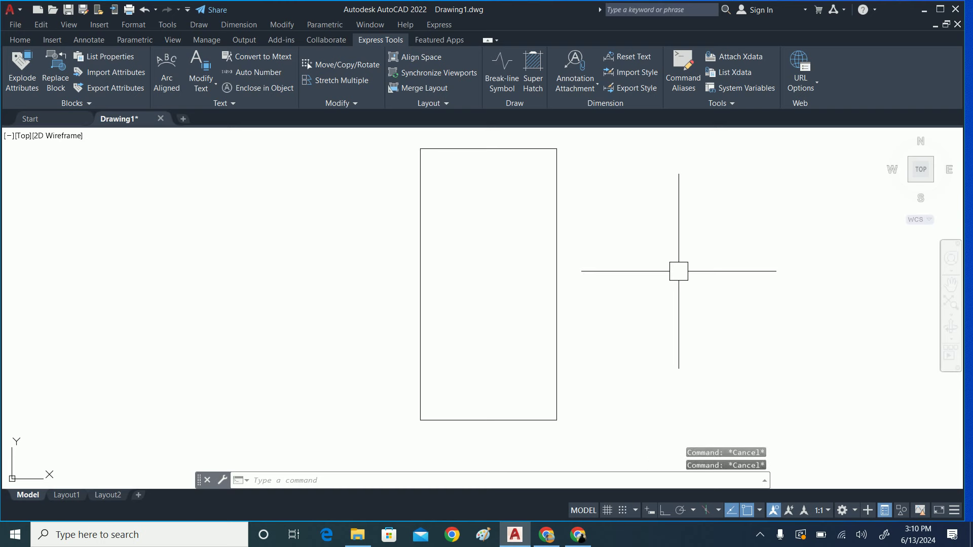
key("Escape")
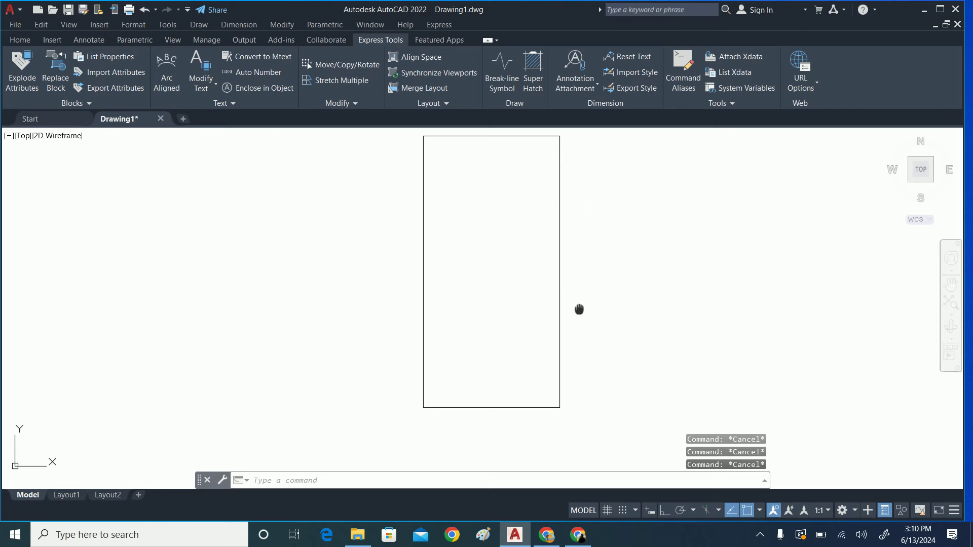
Dimension the plot's bottom edge at 20', placed below the rectangle.
middle_click_drag(578, 328, 533, 273)
type("dli")
key("Return")
key("Return")
left_click(464, 362)
scroll(446, 380, "up", 4)
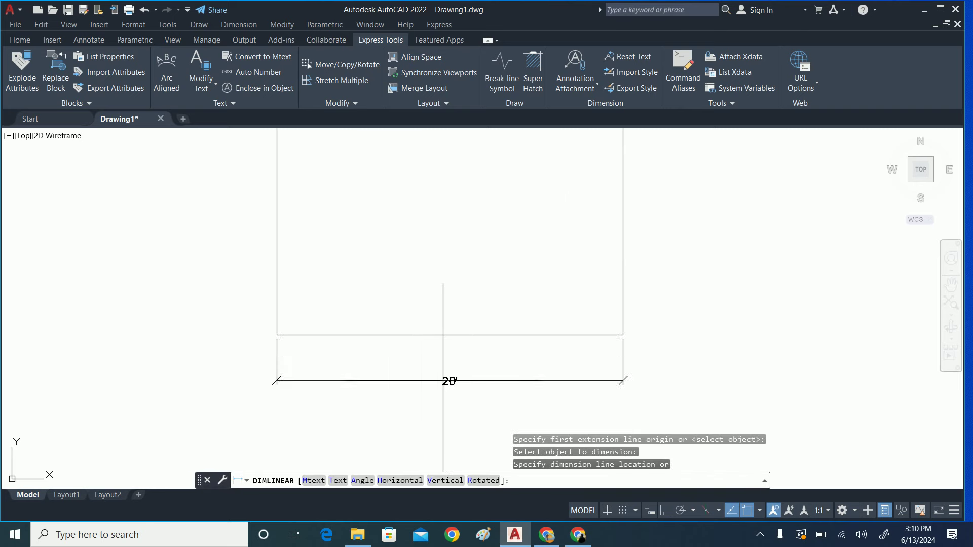
scroll(446, 380, "up", 2)
left_click(418, 349)
scroll(403, 388, "down", 5)
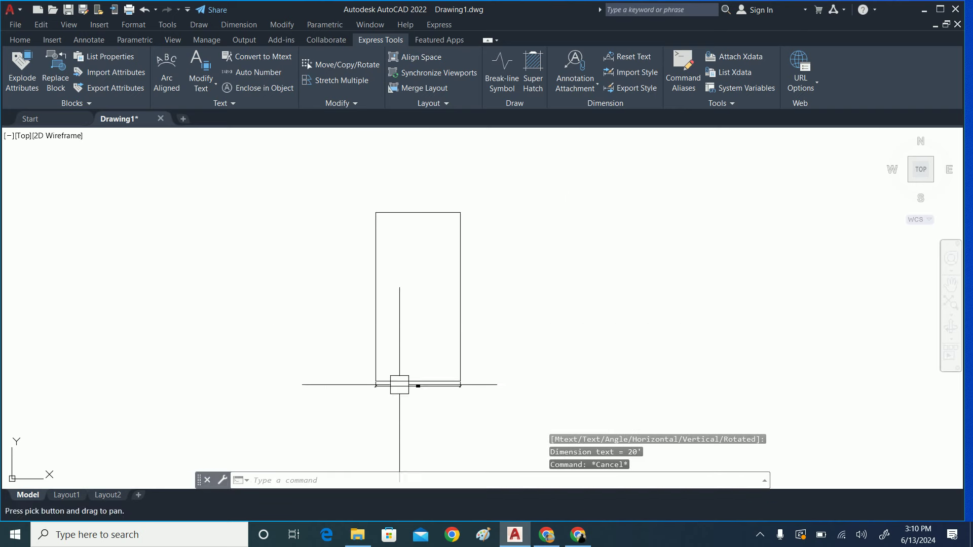
Add a 20' linear dimension above the plot's top edge.
key("Return")
key("Return")
left_click(376, 314)
scroll(417, 274, "up", 3)
key("Escape")
key("Escape")
key("Escape")
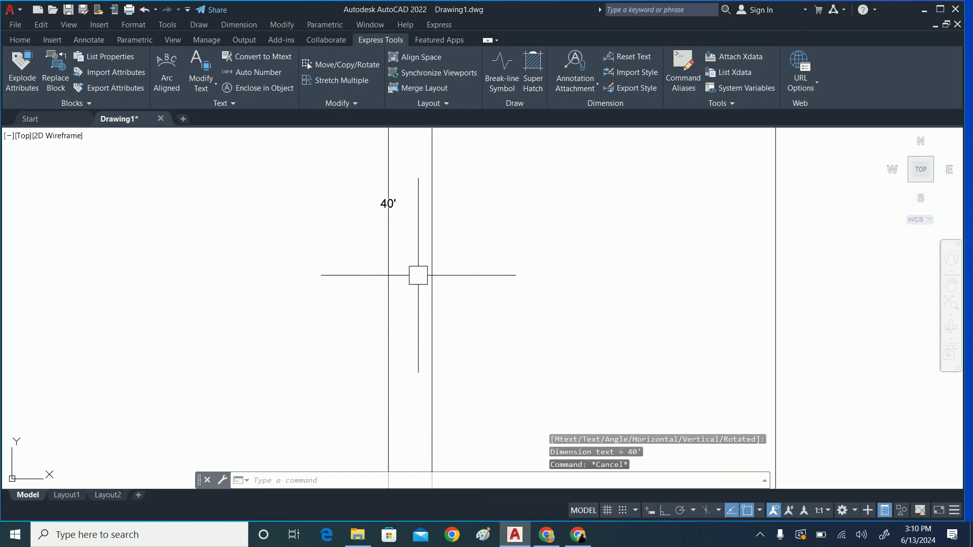
scroll(512, 316, "down", 4)
Dimension a long side of the plot at 40', placed beside it.
key("Return")
key("Return")
scroll(517, 274, "up", 4)
left_click(491, 282)
key("Escape")
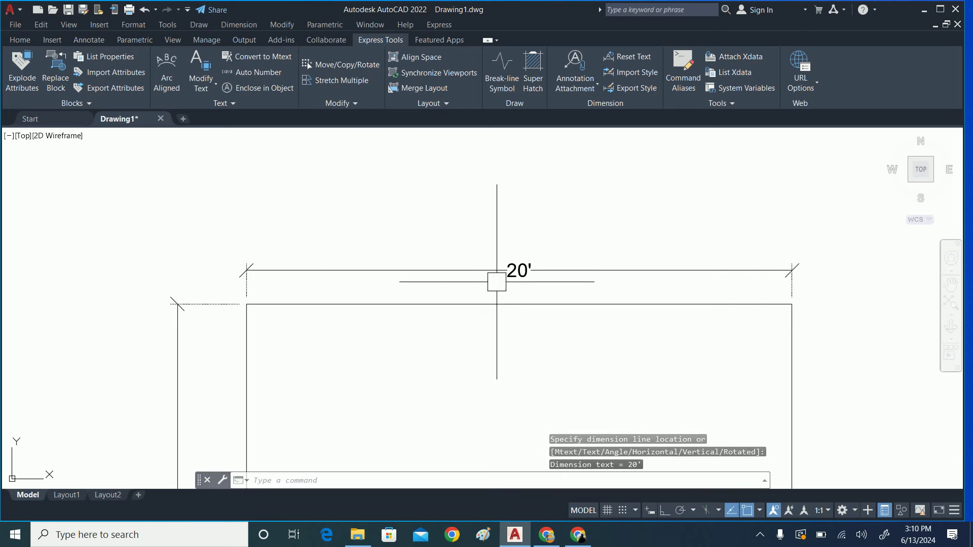
scroll(212, 177, "down", 4)
key("Return")
key("Return")
left_click(473, 326)
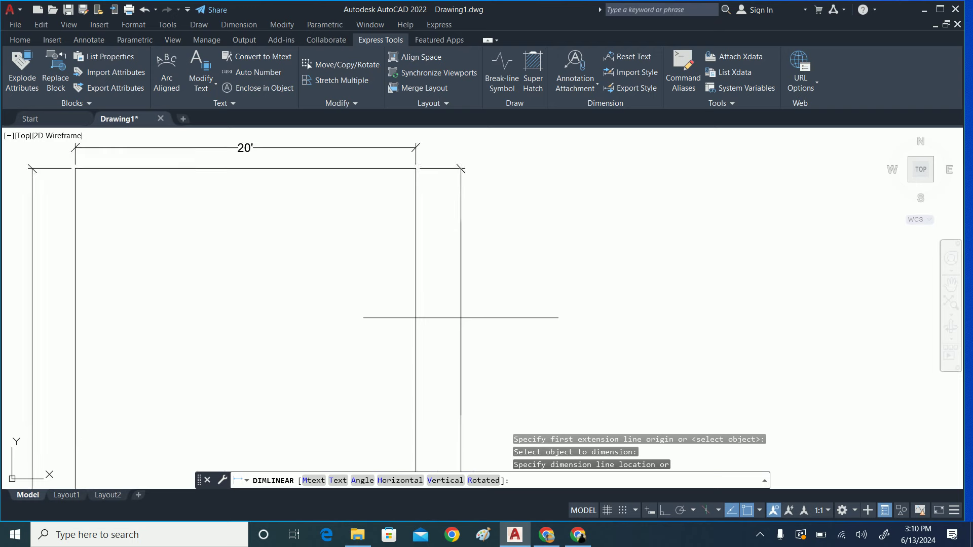
left_click(428, 321)
key("Escape")
scroll(427, 322, "down", 5)
scroll(443, 386, "up", 4)
key("Escape")
key("Escape")
scroll(414, 265, "up", 2)
scroll(561, 304, "down", 2)
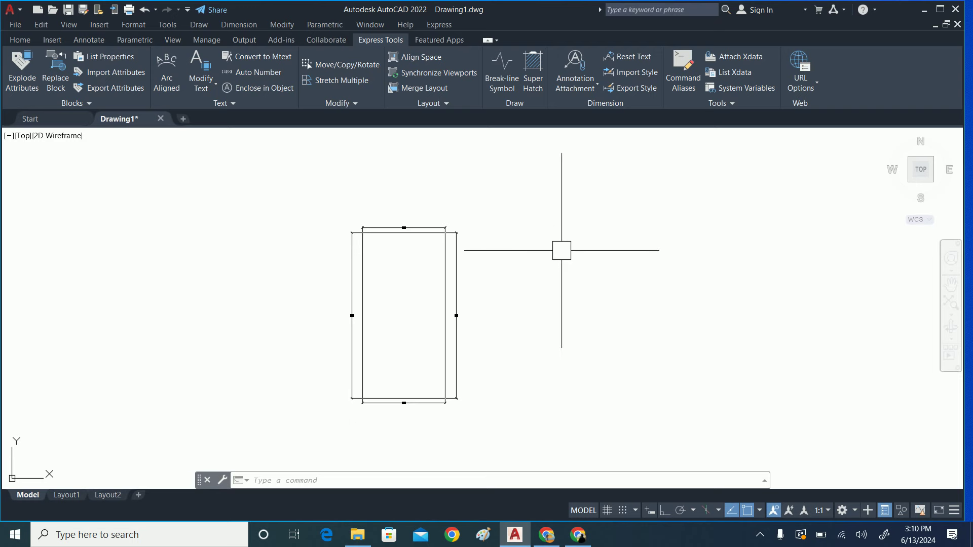
Set the linetype scale to 5, then change it to 25.
key("Escape")
key("Escape")
key("Escape")
type("lts")
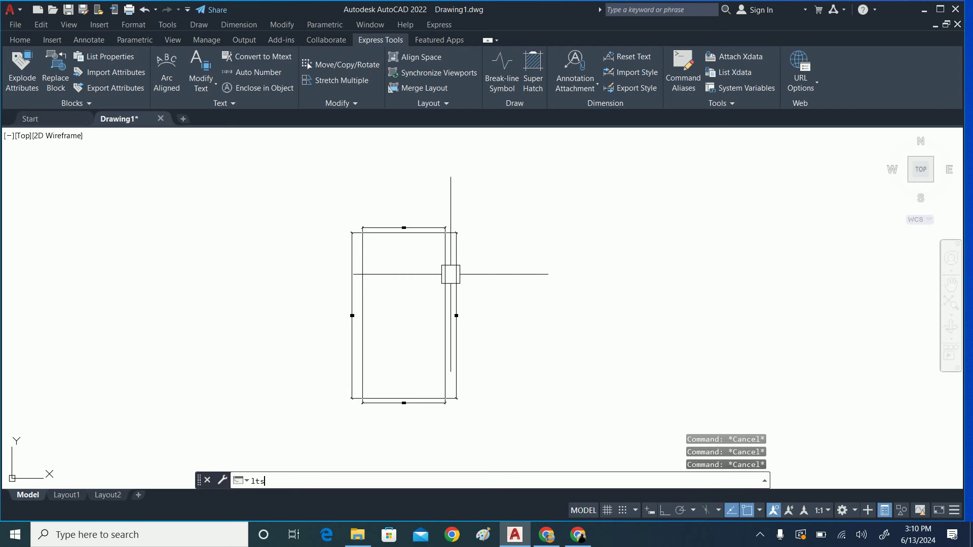
key("Return")
key("Return")
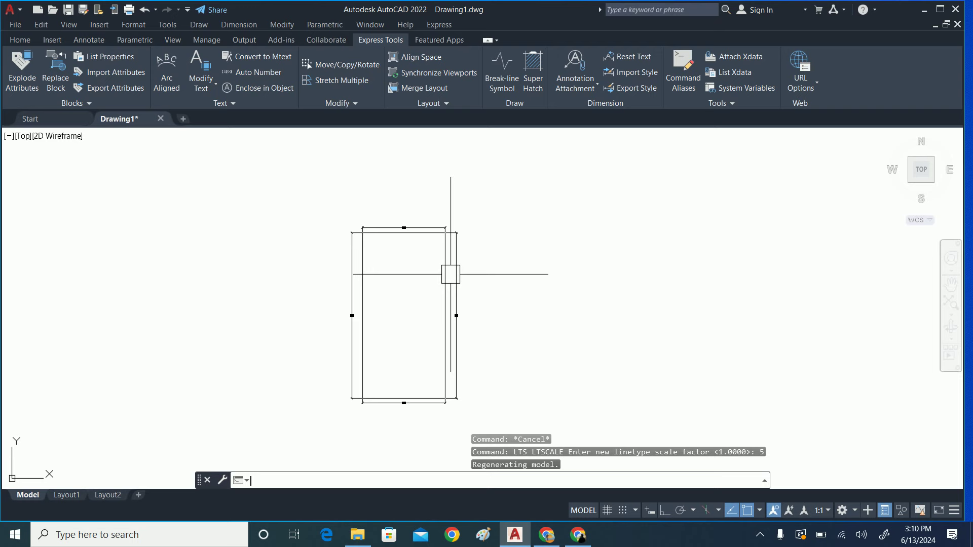
scroll(450, 271, "up", 2)
middle_click_drag(445, 263, 407, 210)
key("Return")
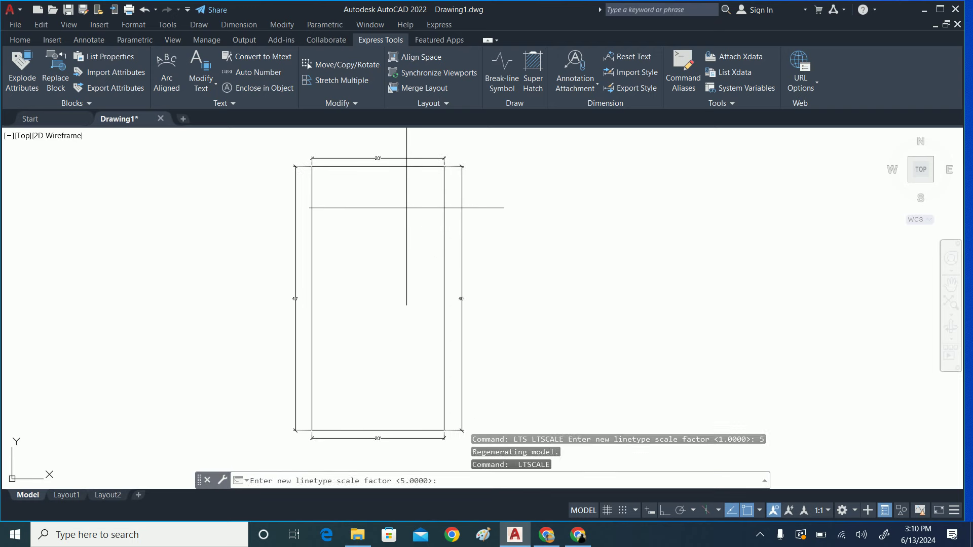
type("25")
key("Return")
key("Escape")
key("Escape")
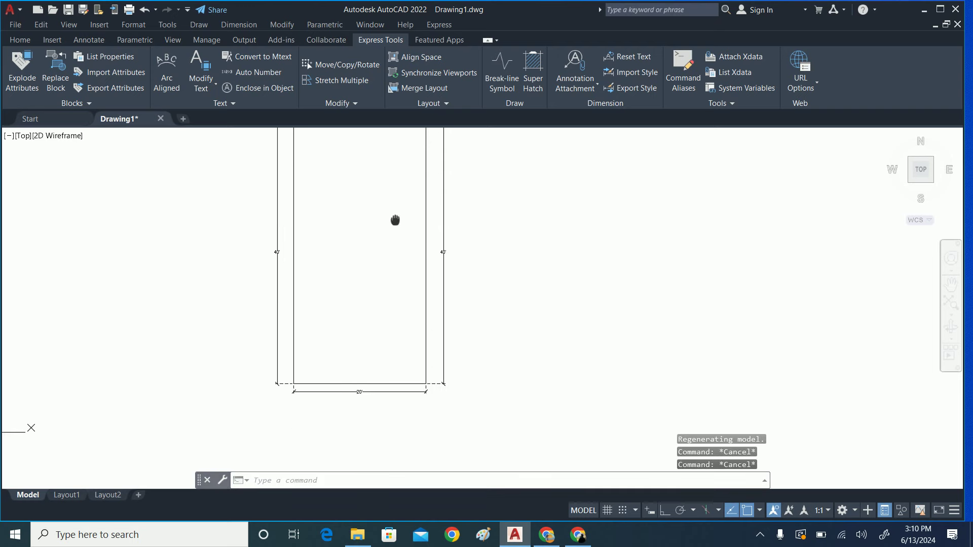
Pan to recentre the plot and check the dashed dimension lines.
scroll(323, 336, "up", 2)
middle_click_drag(456, 360, 411, 427)
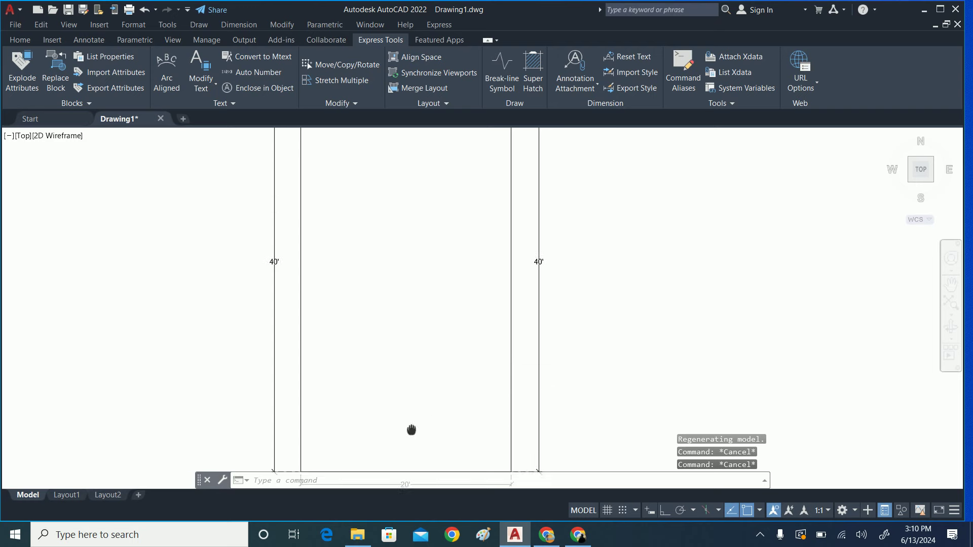
scroll(411, 427, "down", 2)
key("Escape")
middle_click_drag(442, 222, 414, 258)
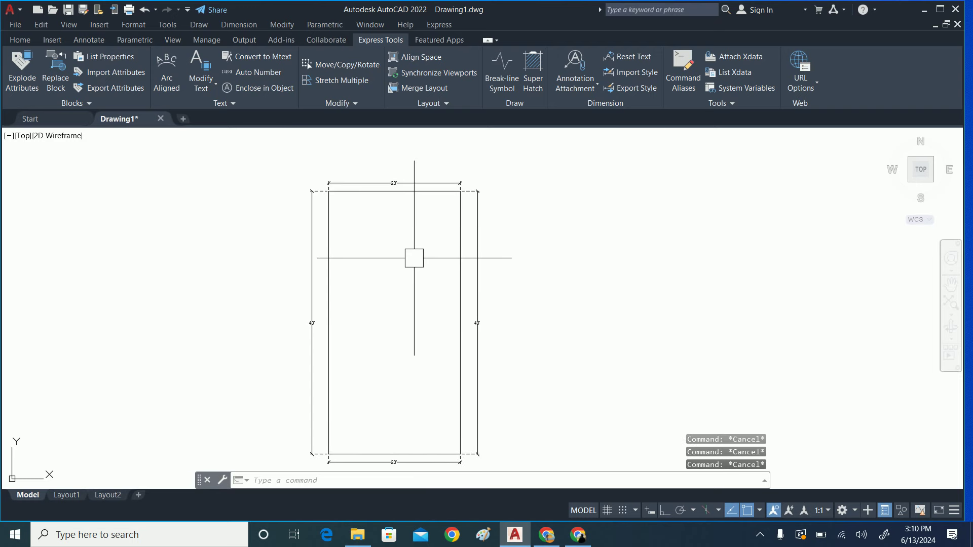
middle_click_drag(359, 270, 393, 242)
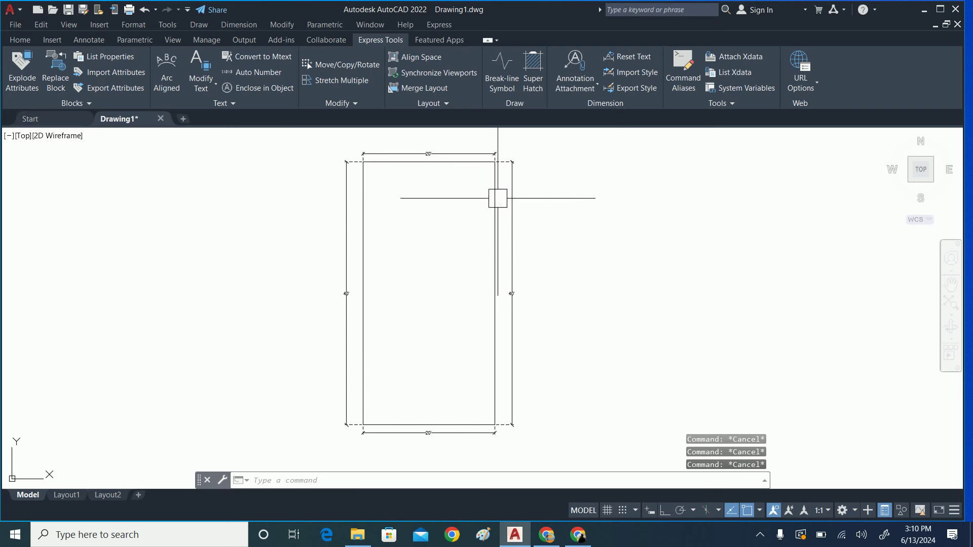
left_click(21, 40)
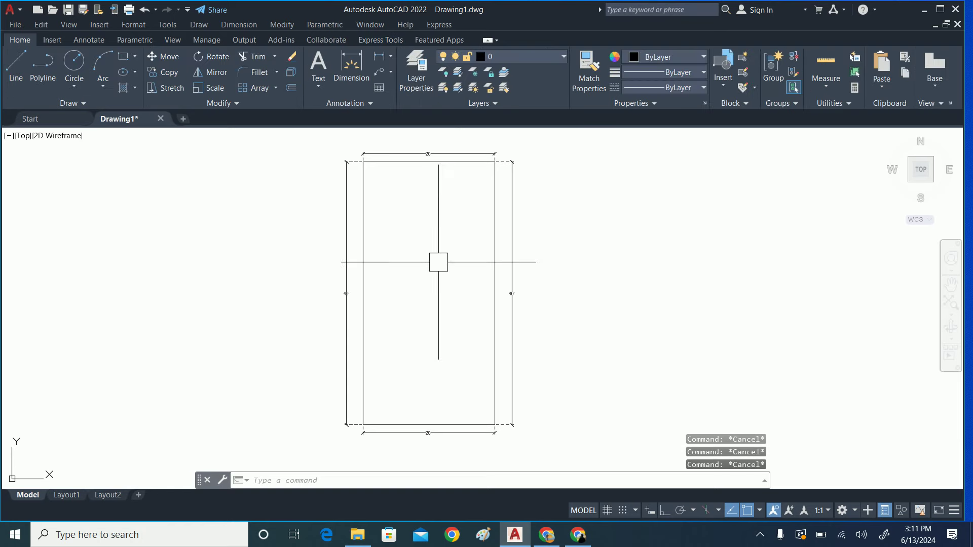
middle_click_drag(438, 262, 462, 280)
Draw a multiline text box inside the plot with 6" text height.
type("t")
key("Return")
left_click(407, 266)
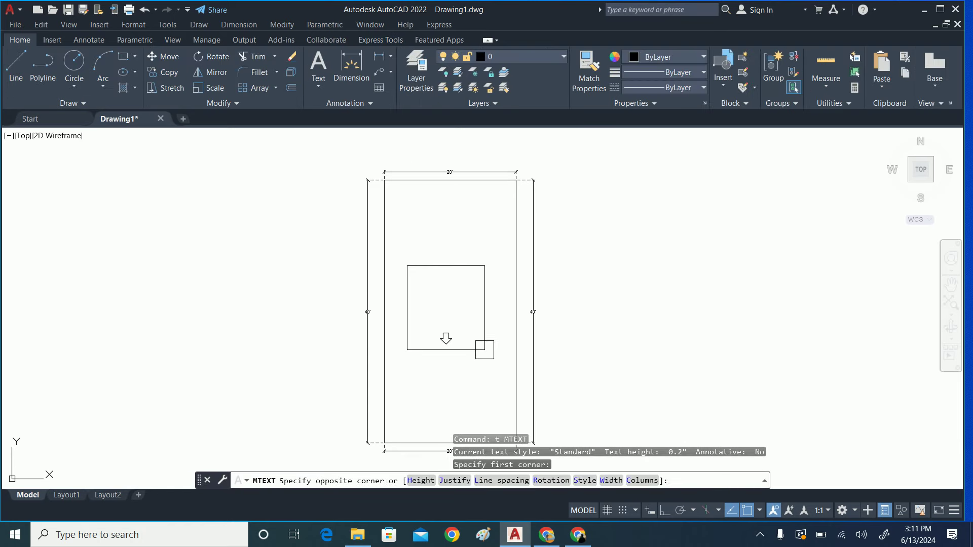
left_click(499, 336)
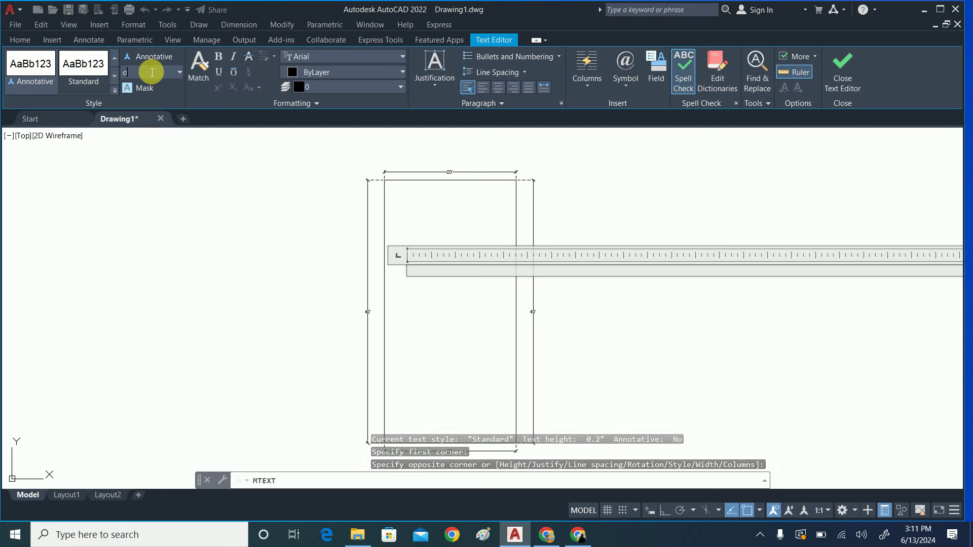
key("Return")
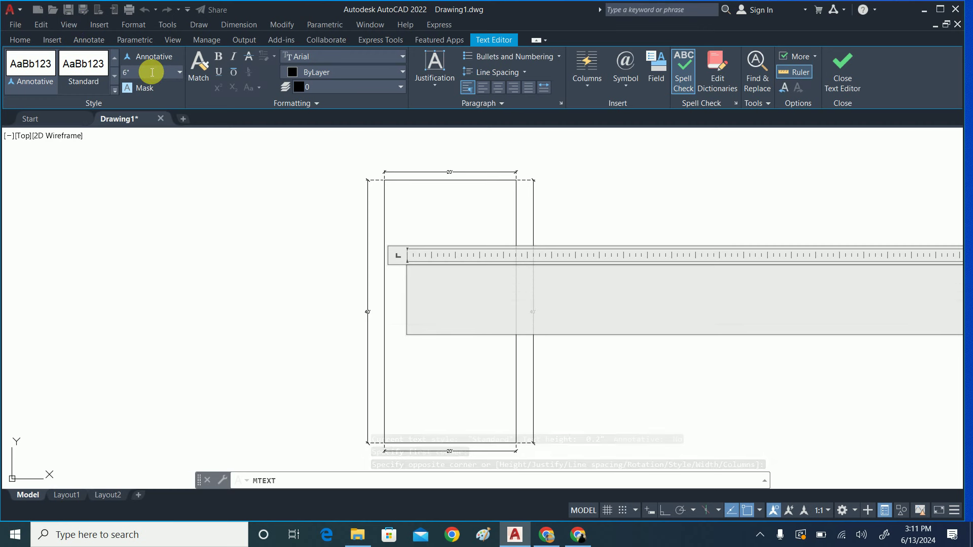
Enter 'CLIENT PLOT' and 'AREA=800 SQFT' on two lines and close the text editor.
type("C")
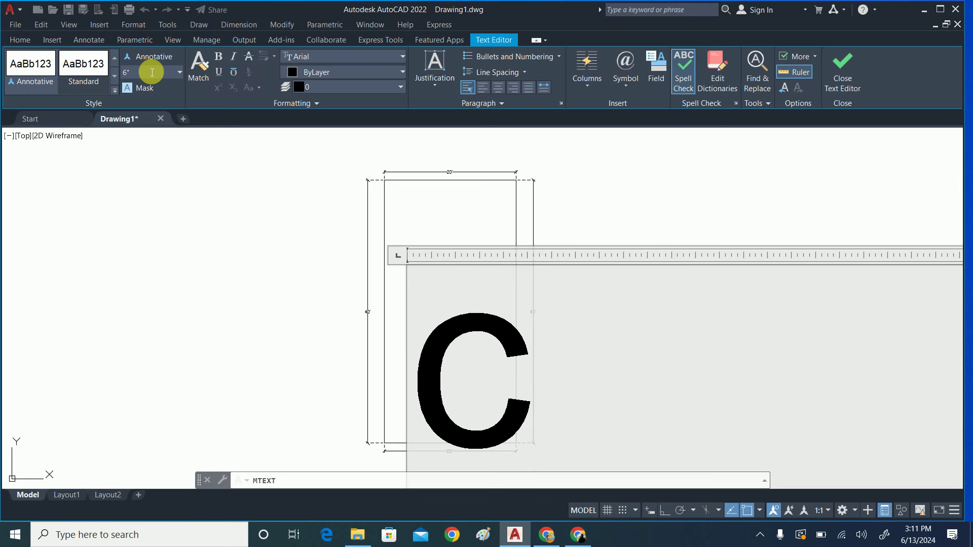
key("BackSpace")
type("CLI")
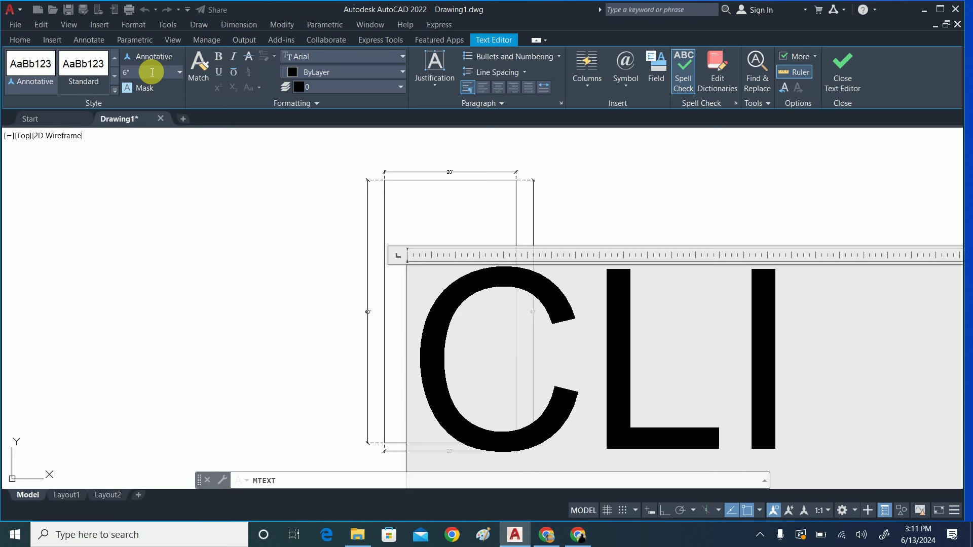
type("ENT PLOT")
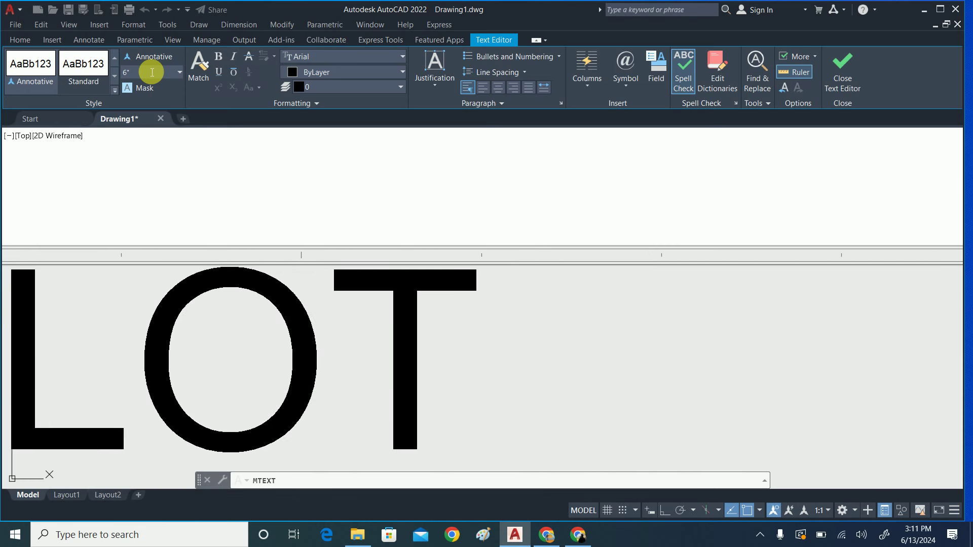
scroll(532, 355, "down", 2)
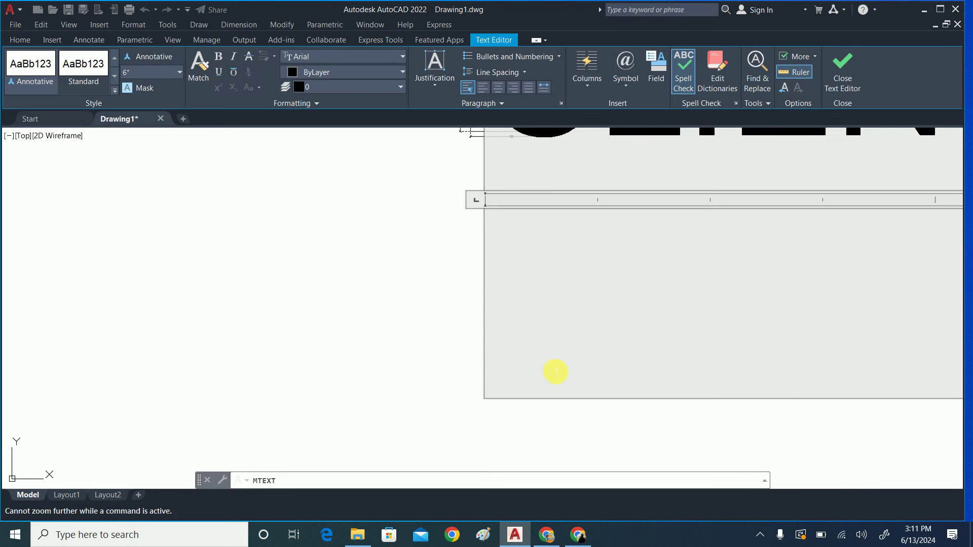
type("ARE")
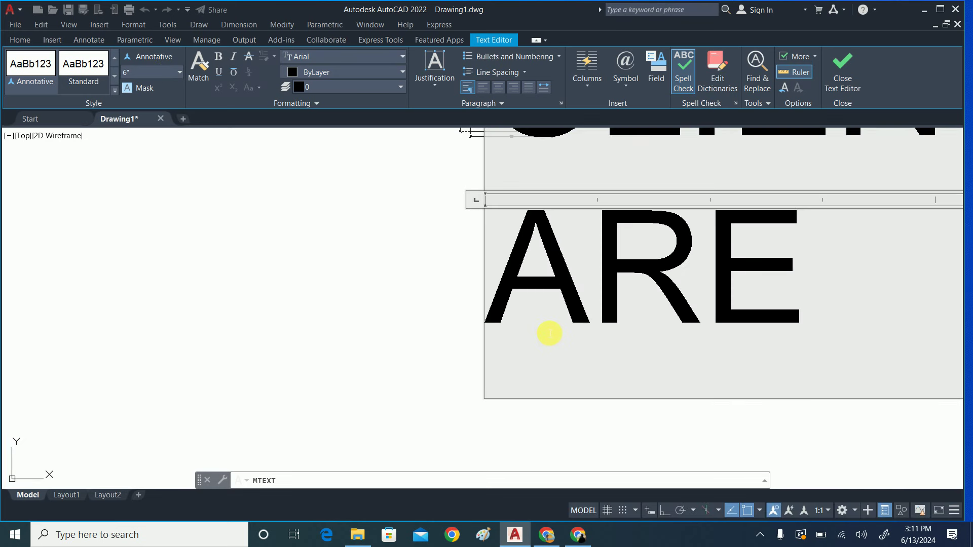
type("A=")
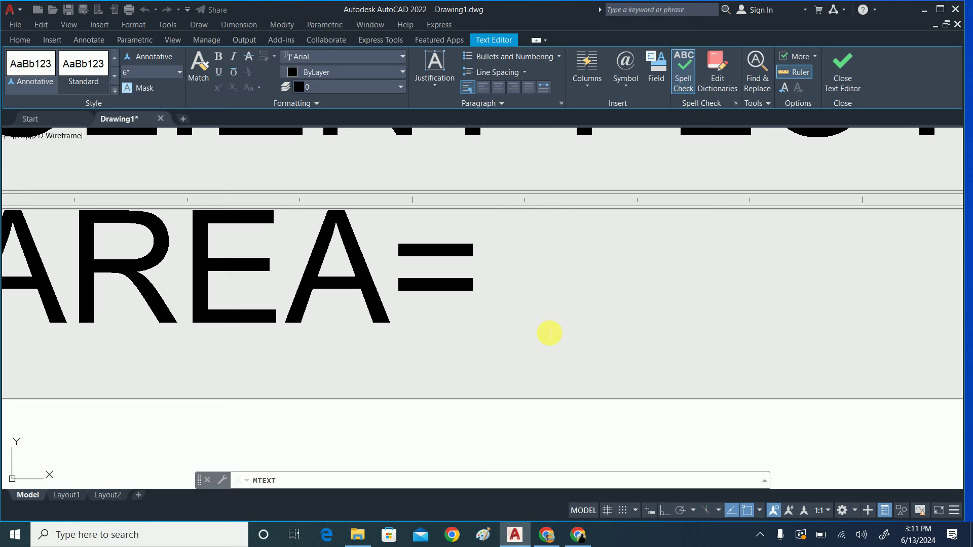
type(" 800")
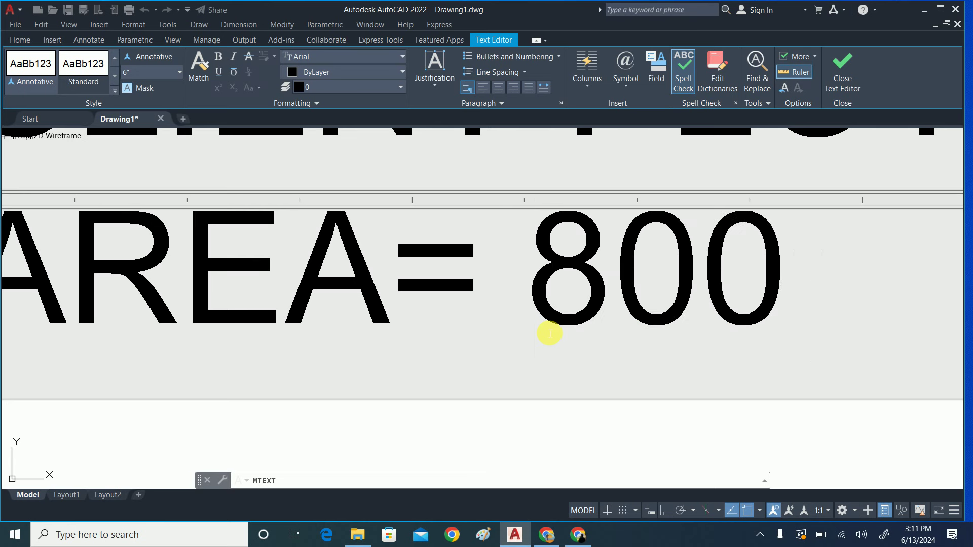
type(" SQFT")
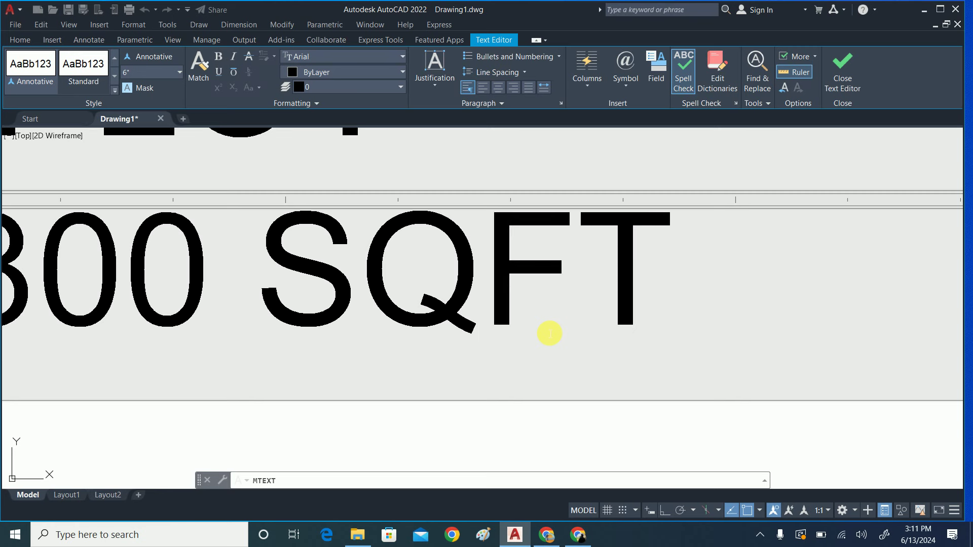
scroll(700, 397, "down", 2)
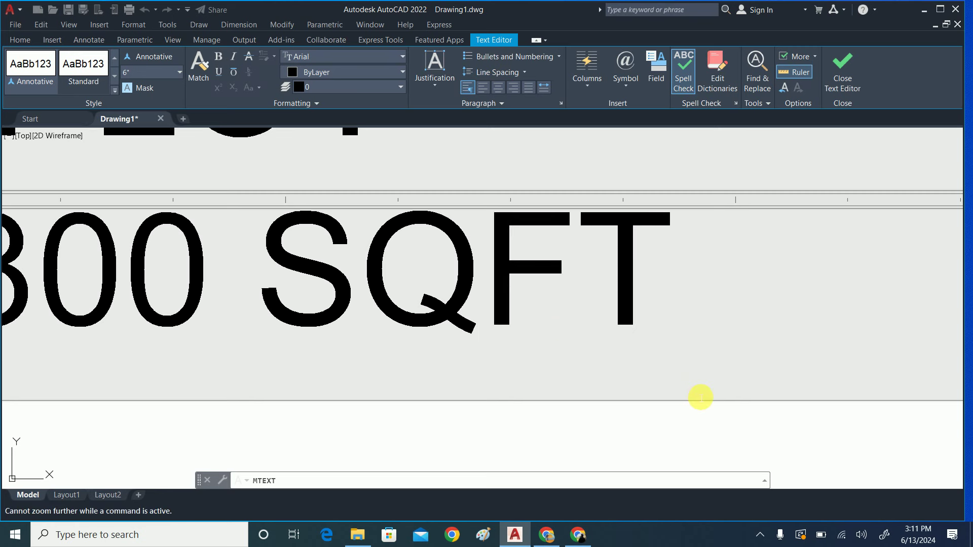
left_click(842, 64)
scroll(565, 254, "down", 5)
scroll(597, 257, "up", 5)
scroll(369, 215, "up", 4)
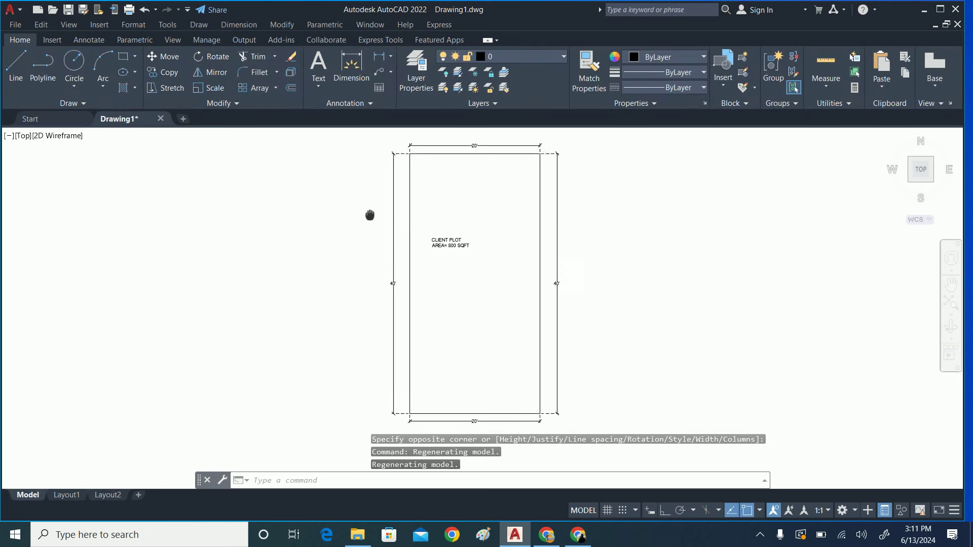
Move the plot title to the centre of the plot.
type("m")
key("Return")
left_click(361, 254)
key("Return")
left_click(597, 271)
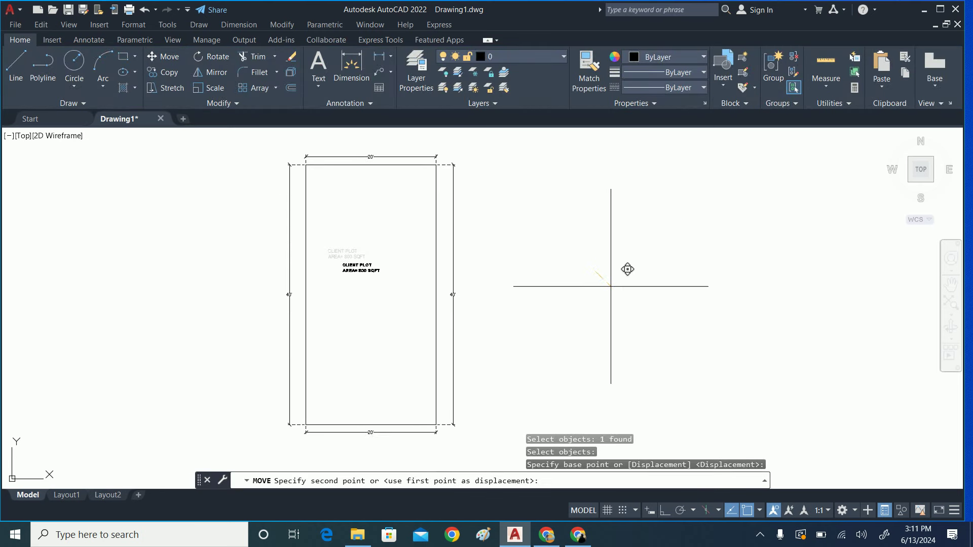
left_click(623, 304)
key("Escape")
middle_click_drag(515, 339, 504, 308)
scroll(503, 308, "down", 2)
Copy the plot title straight down to sit below the bottom dimension.
type("co")
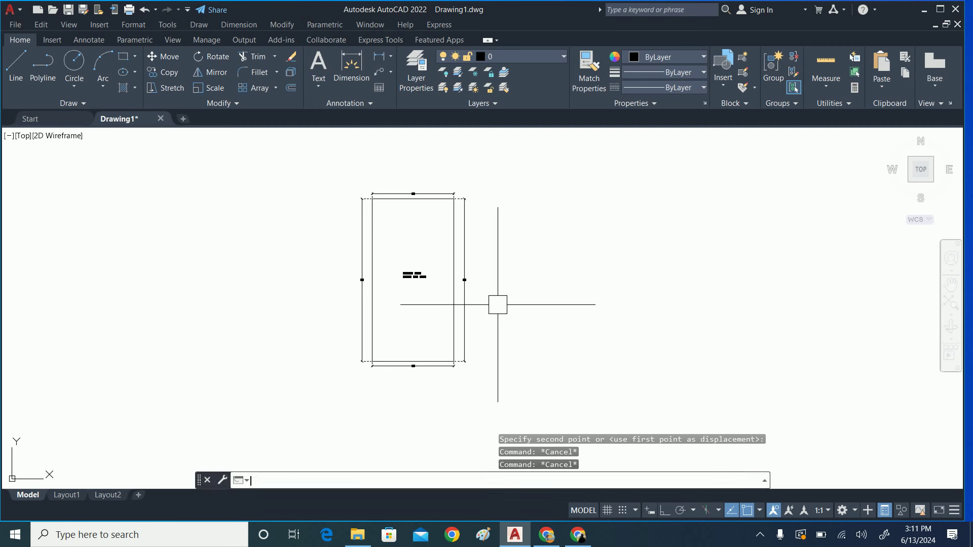
key("Return")
left_click(403, 276)
key("Return")
left_click(404, 278)
middle_click_drag(432, 369, 437, 300)
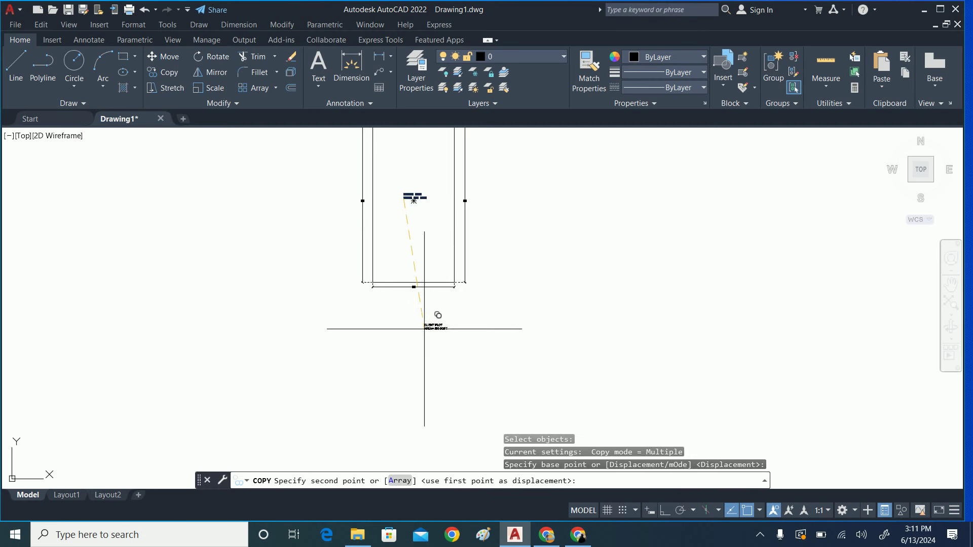
left_click(665, 514)
scroll(471, 365, "up", 5)
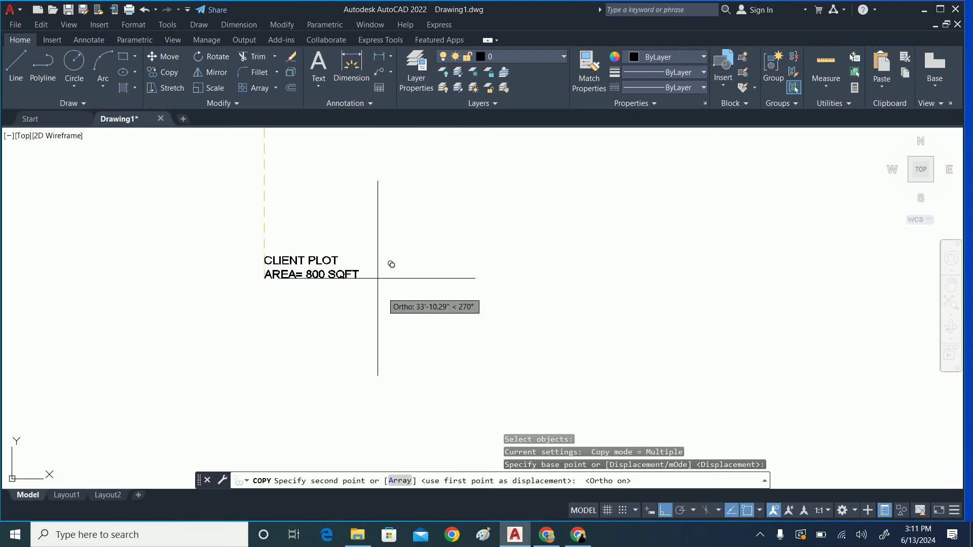
middle_click_drag(391, 265, 494, 379)
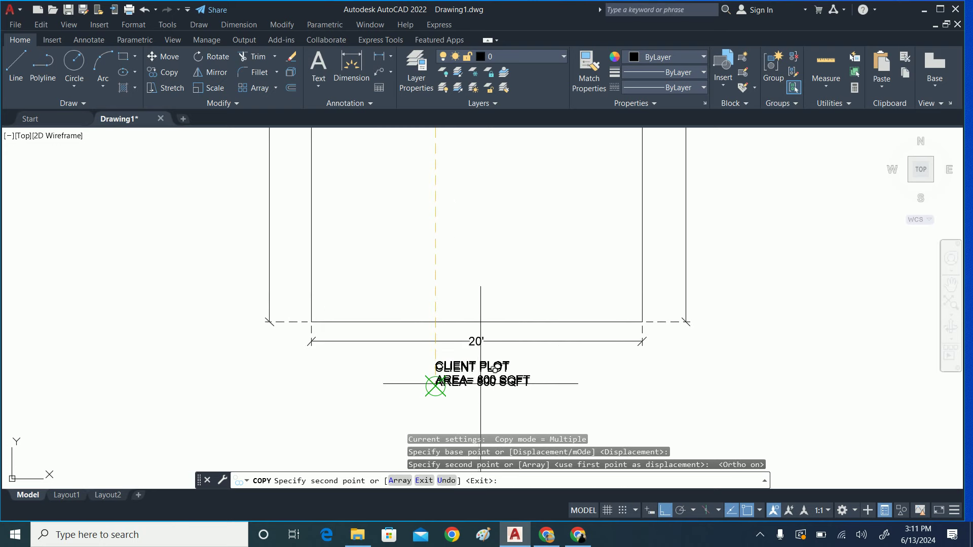
key("Escape")
left_click(434, 386)
Retype the copied title text as MAIN ROAD.
double_click(489, 391)
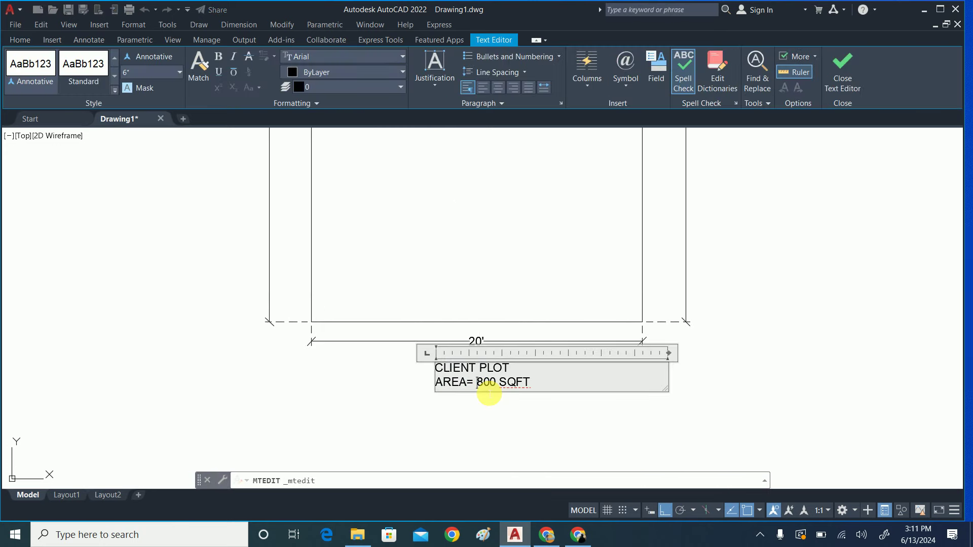
key("ctrl+a")
type("M")
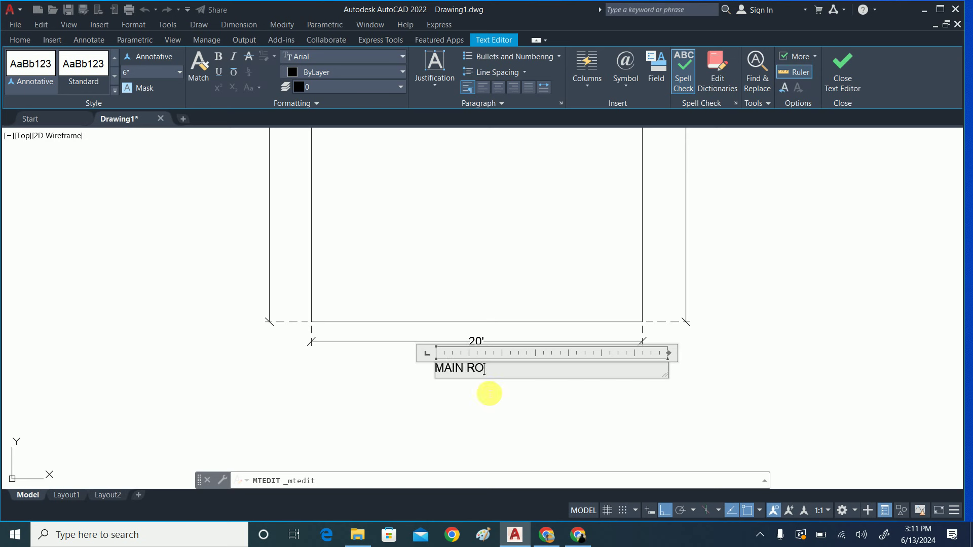
left_click(619, 427)
key("Escape")
key("Escape")
Copy the MAIN ROAD label beside the plot's right edge and begin editing it.
scroll(590, 274, "down", 2)
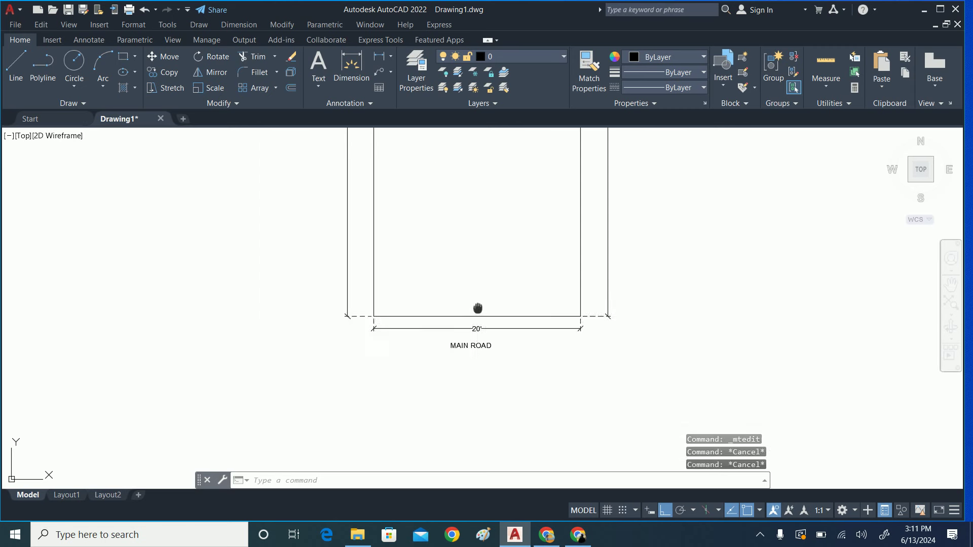
middle_click_drag(474, 309, 433, 394)
type("CO")
key("Return")
left_click(436, 402)
key("Return")
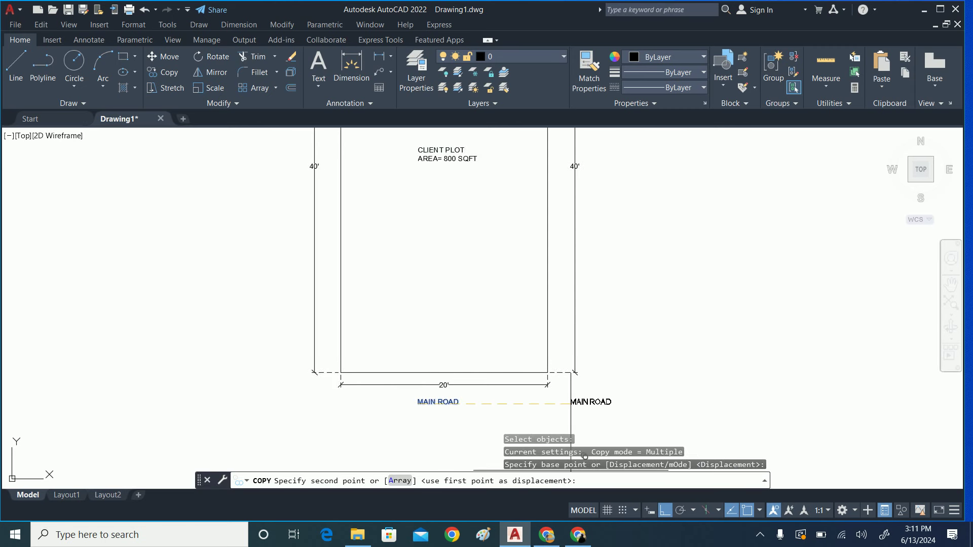
middle_click_drag(598, 209, 613, 410)
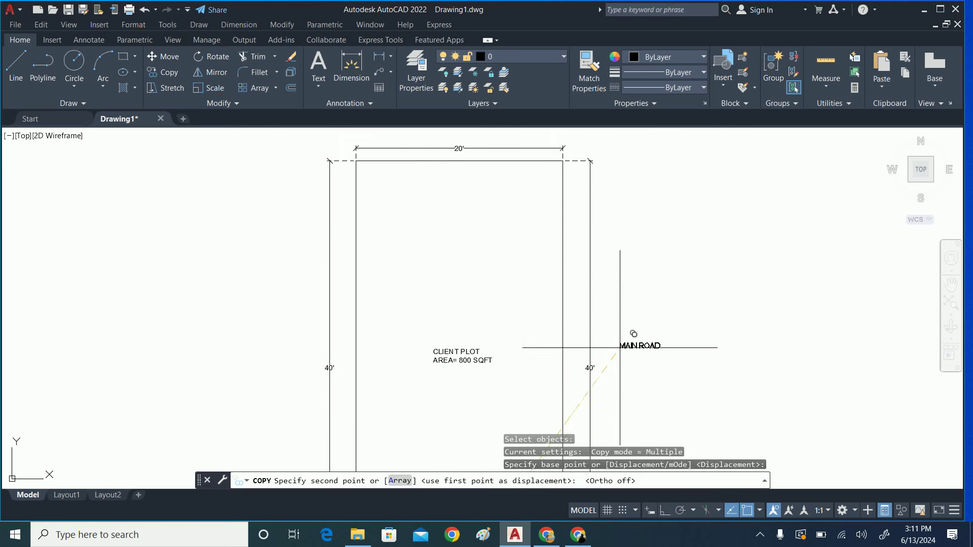
left_click(614, 382)
key("Return")
double_click(632, 380)
type("OTHERS PROPERTY")
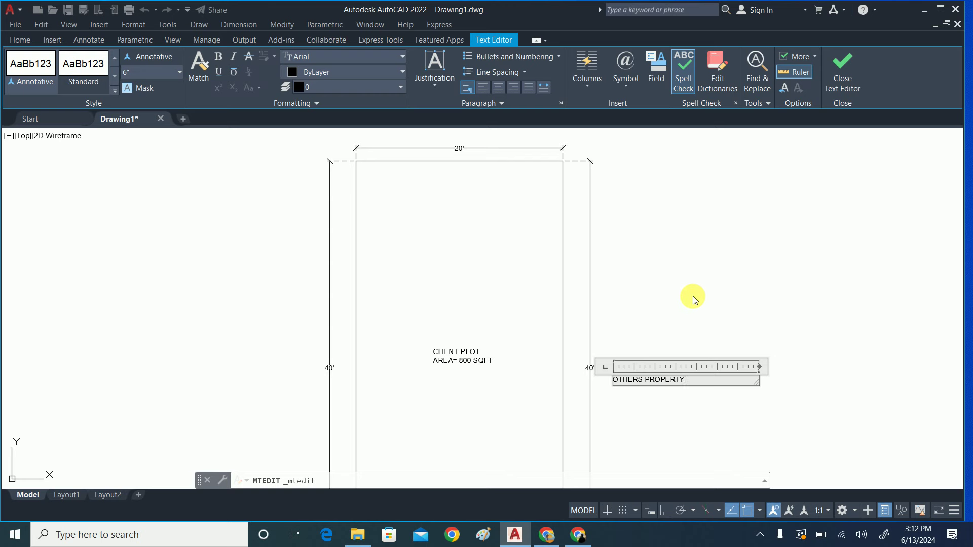
Copy the OTHERS PROPERTY label beside the plot's left edge.
key("Escape")
type("co")
key("Return")
left_click(642, 385)
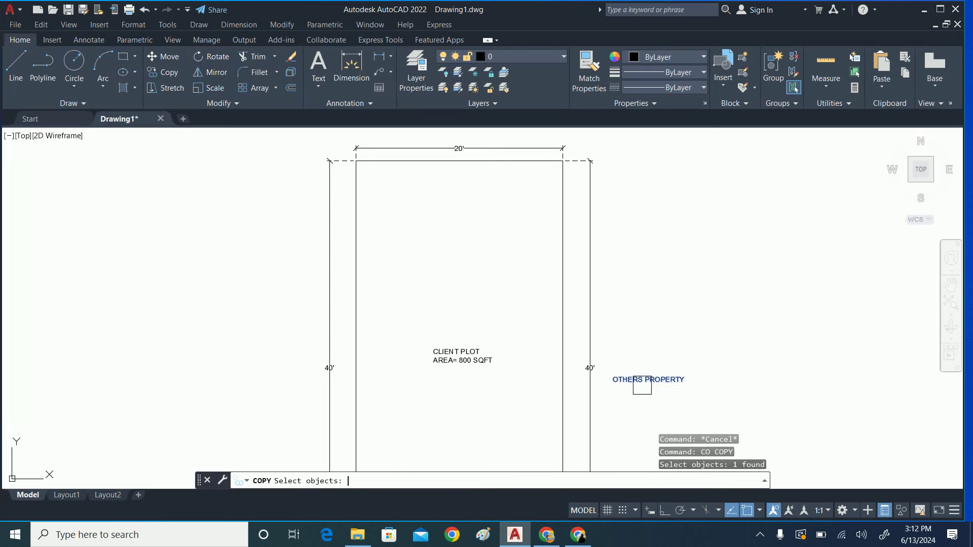
key("Return")
left_click(612, 382)
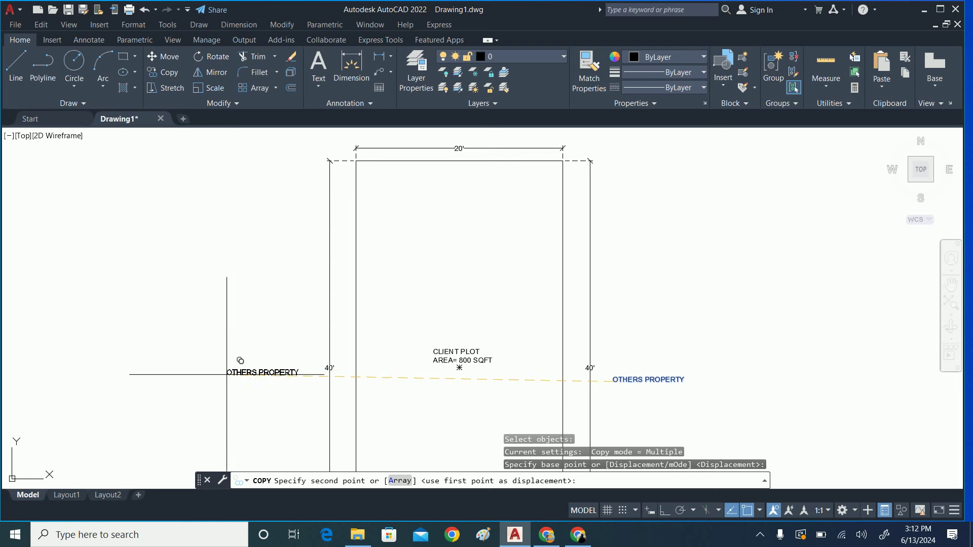
left_click(241, 361)
key("Escape")
left_click(276, 381)
scroll(299, 385, "down", 5)
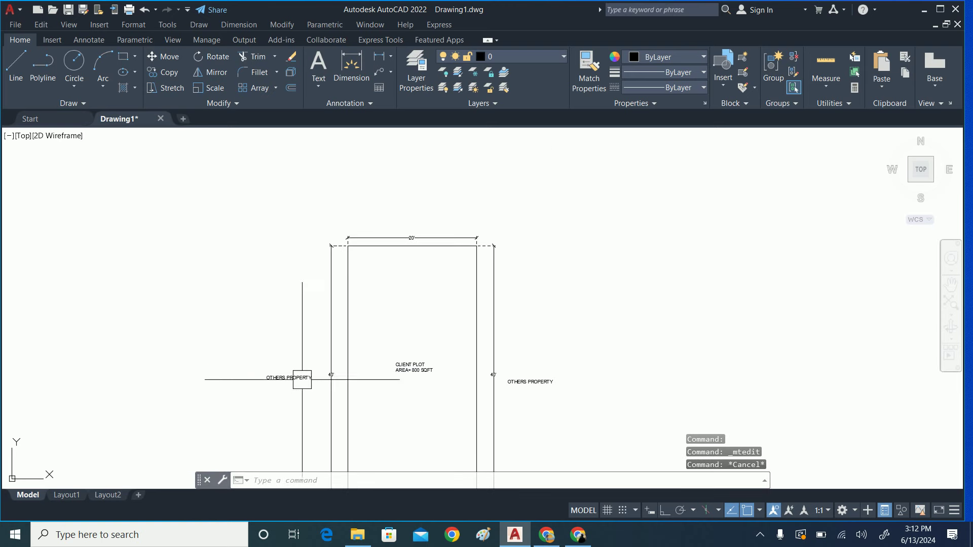
Place another OTHERS PROPERTY copy above the top 20' dimension and review all labels.
type("co")
key("Return")
left_click(293, 416)
key("Return")
left_click(266, 416)
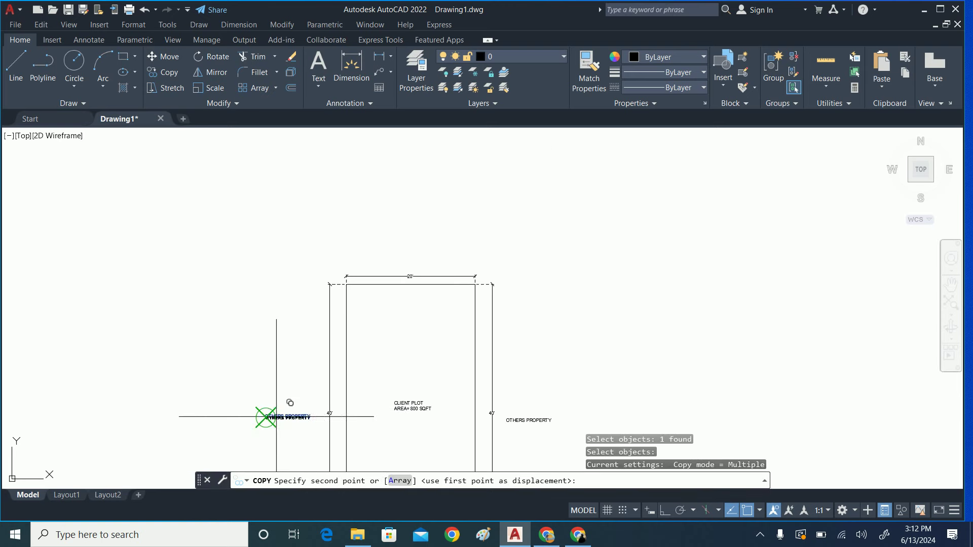
scroll(388, 283, "up", 6)
left_click(434, 212)
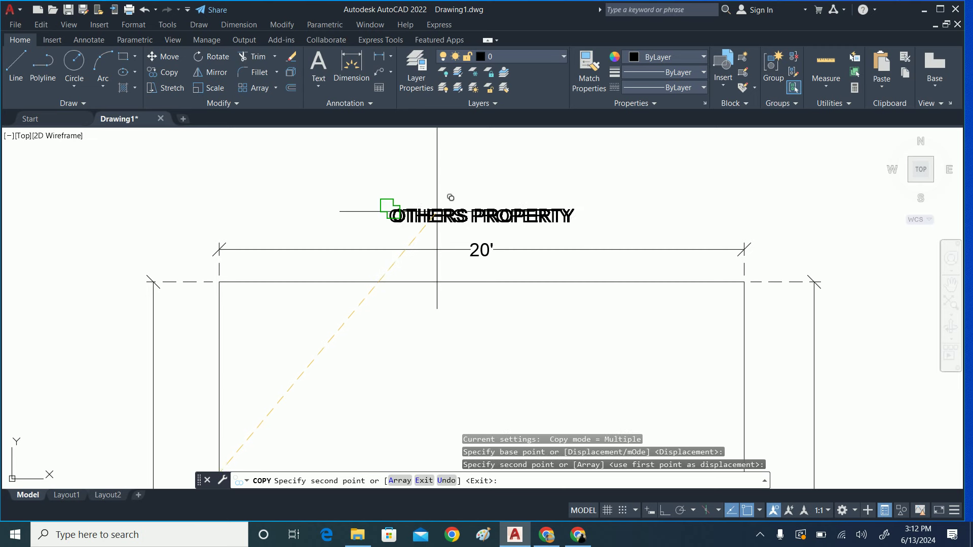
key("Escape")
scroll(484, 233, "down", 2)
scroll(489, 243, "down", 2)
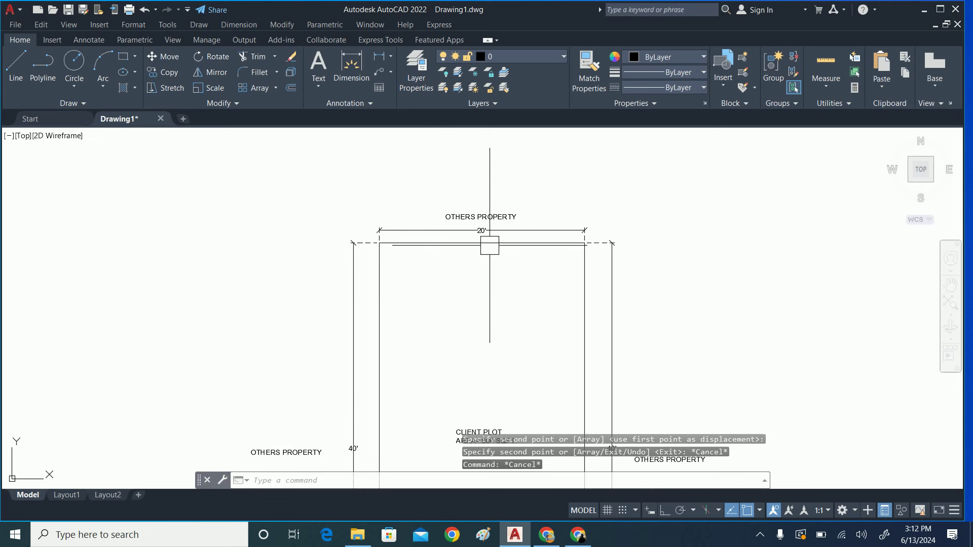
middle_click_drag(526, 278, 474, 159)
scroll(581, 286, "down", 4)
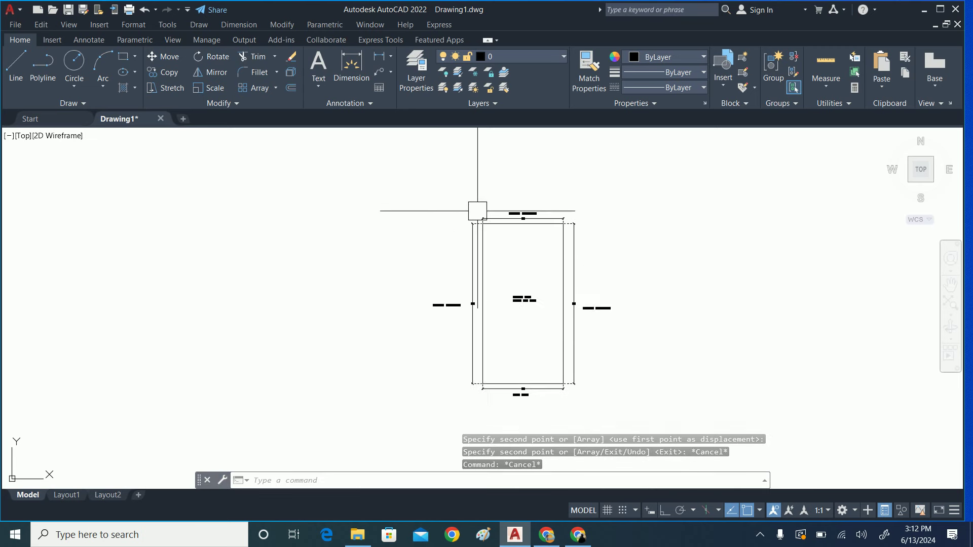
scroll(539, 287, "up", 2)
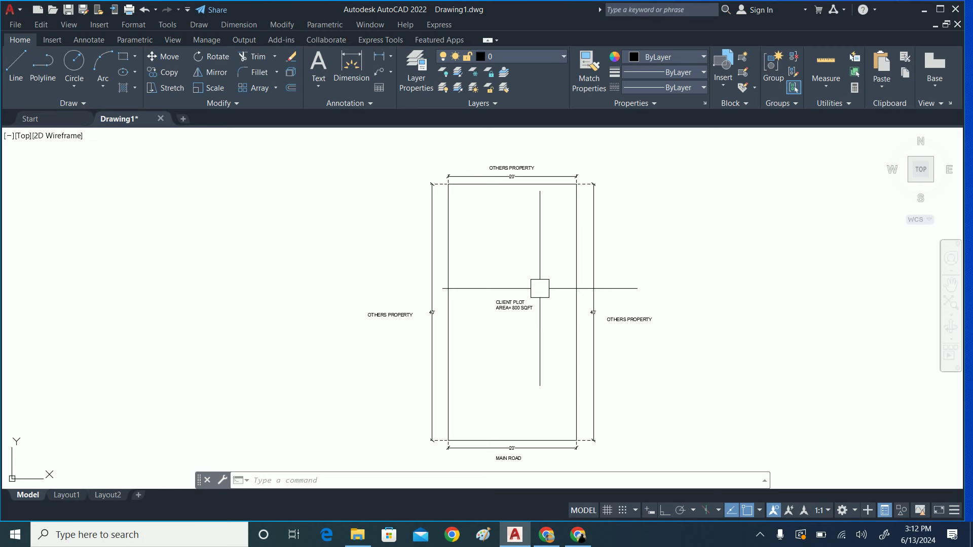
scroll(532, 218, "up", 6)
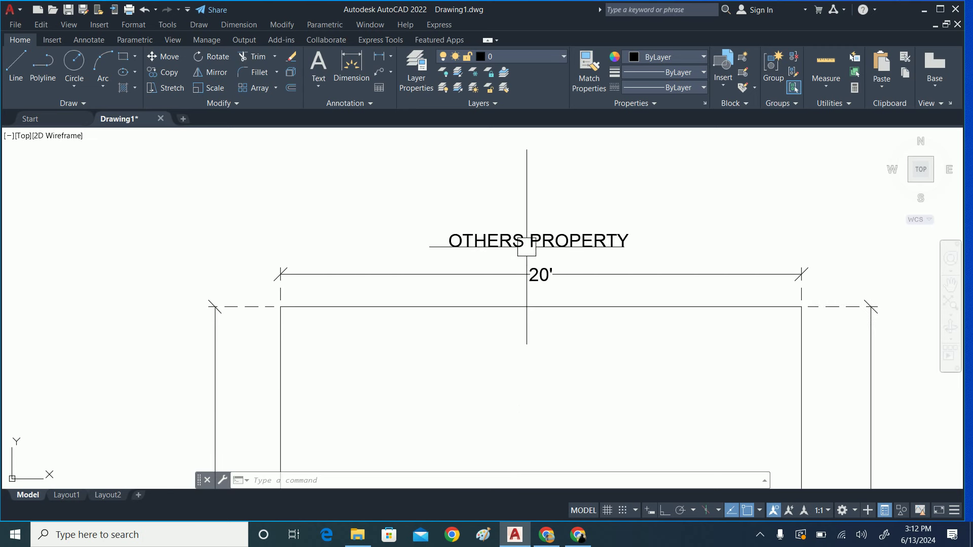
left_click(532, 241)
double_click(603, 242)
left_click_drag(640, 238, 373, 239)
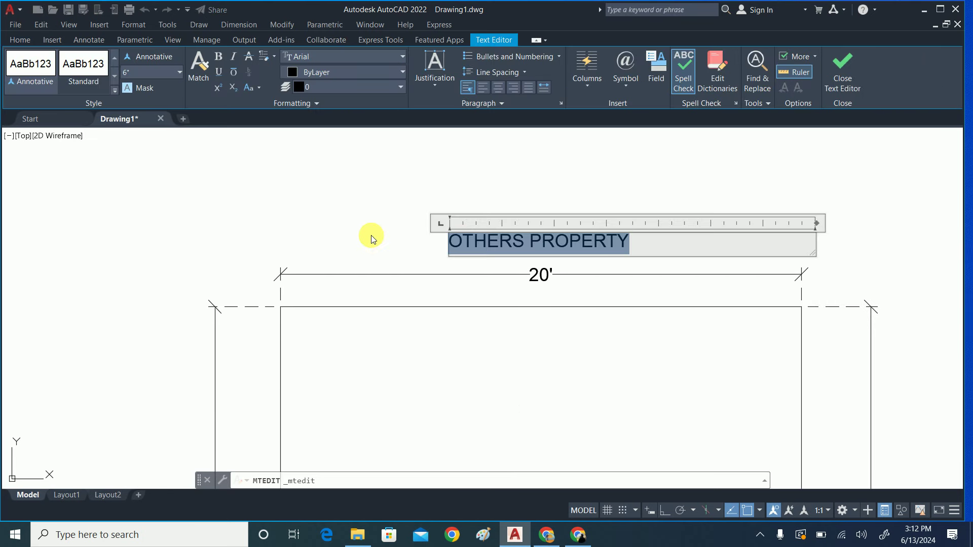
type("OPEN ")
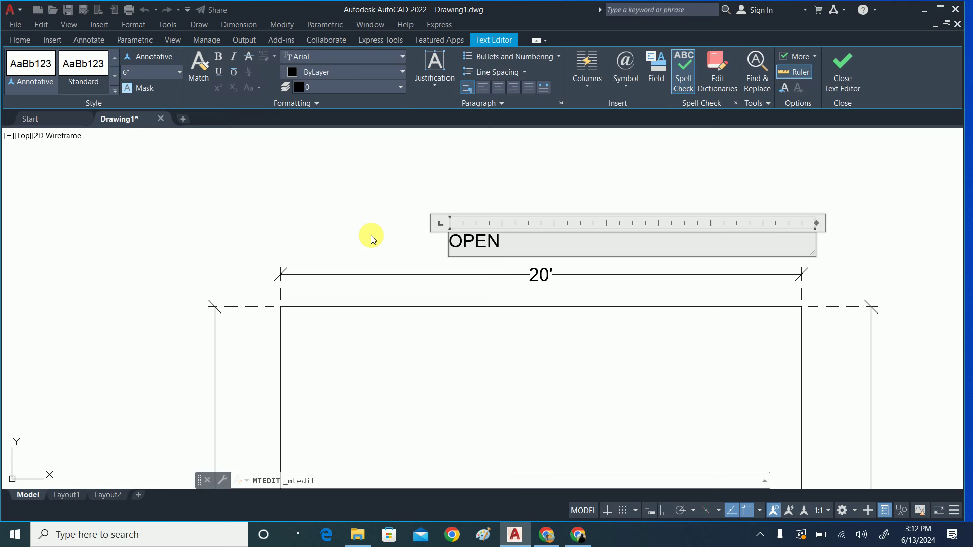
type("SPACE")
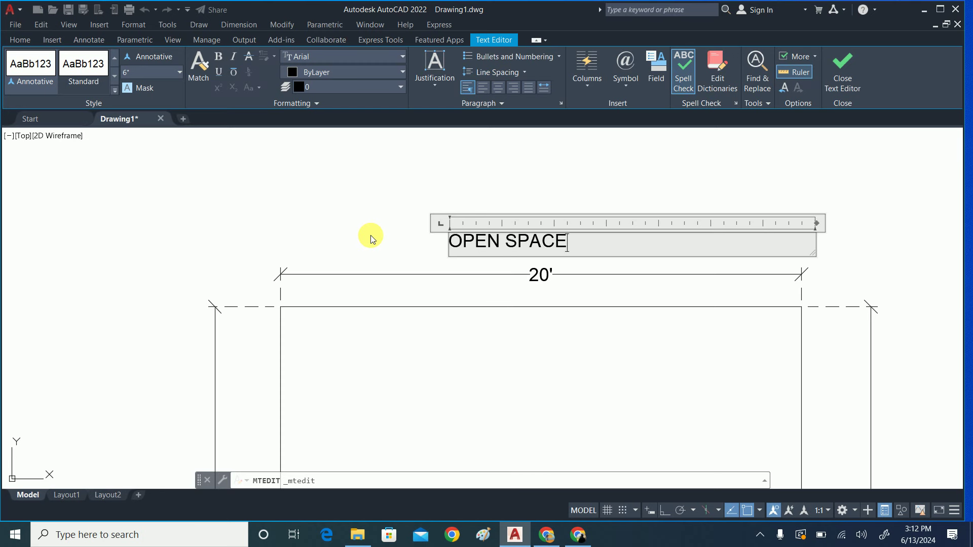
left_click(370, 238)
type("m")
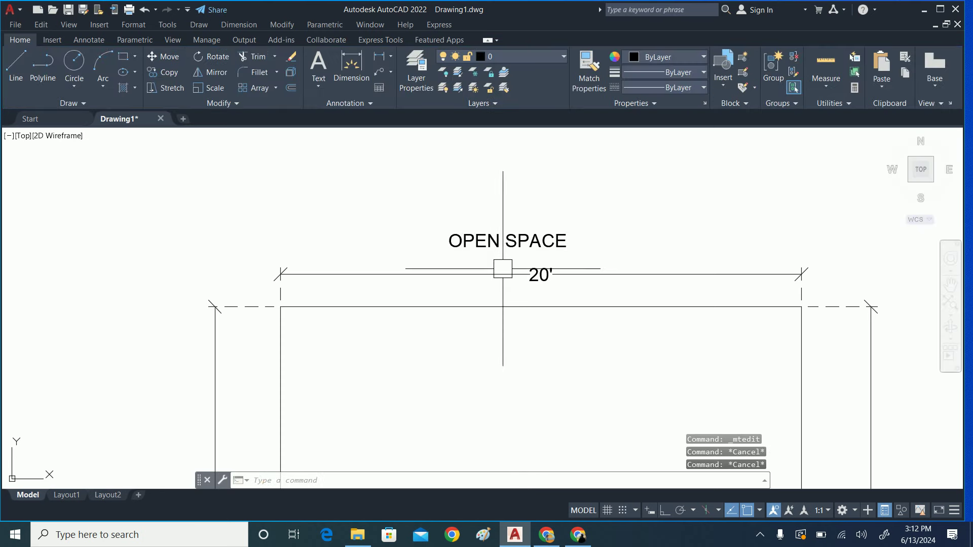
key("Return")
left_click(548, 231)
key("Return")
left_click(528, 167)
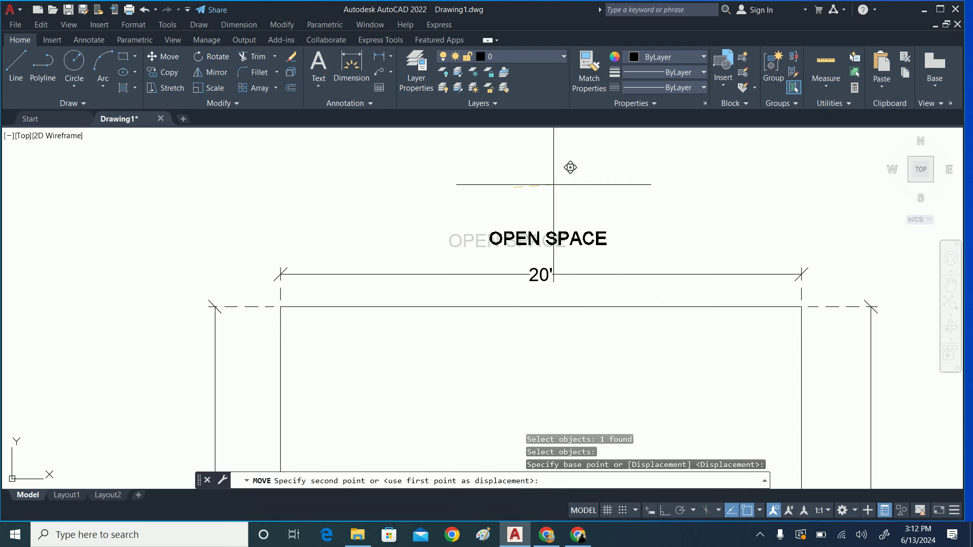
key("Escape")
scroll(582, 245, "down", 4)
scroll(582, 245, "down", 2)
key("Escape")
key("Escape")
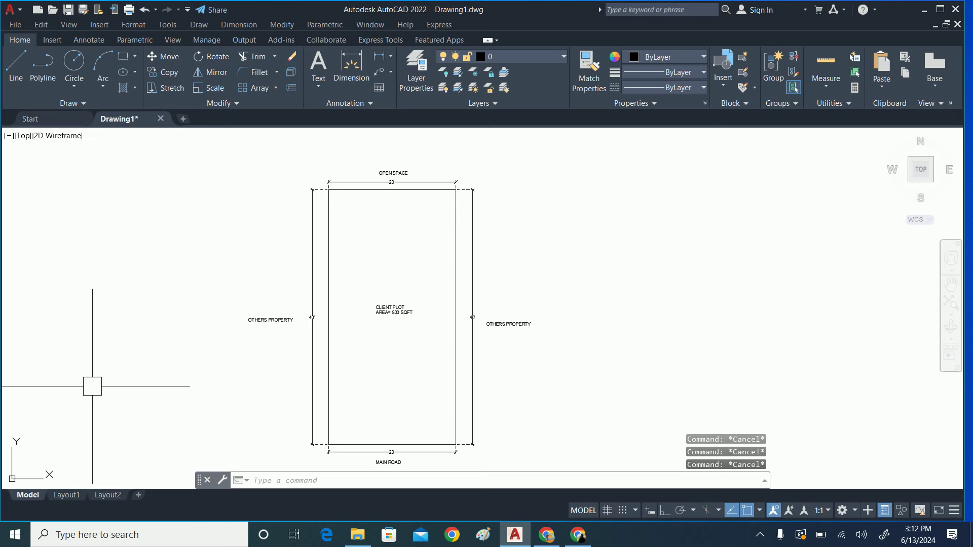
type("h")
Fill the plot interior with an ANSI31 hatch at scale 50.
key("Return")
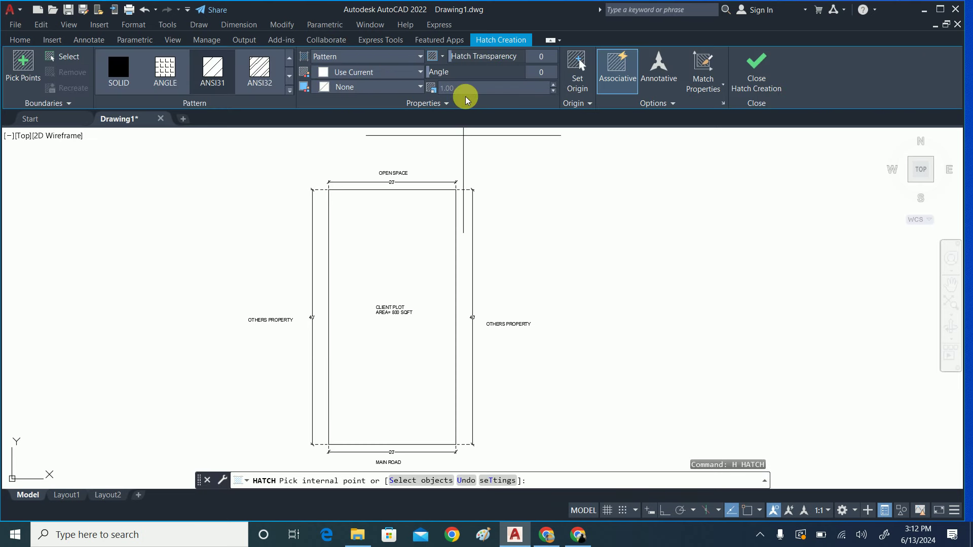
left_click(383, 252)
left_click(472, 93)
double_click(471, 93)
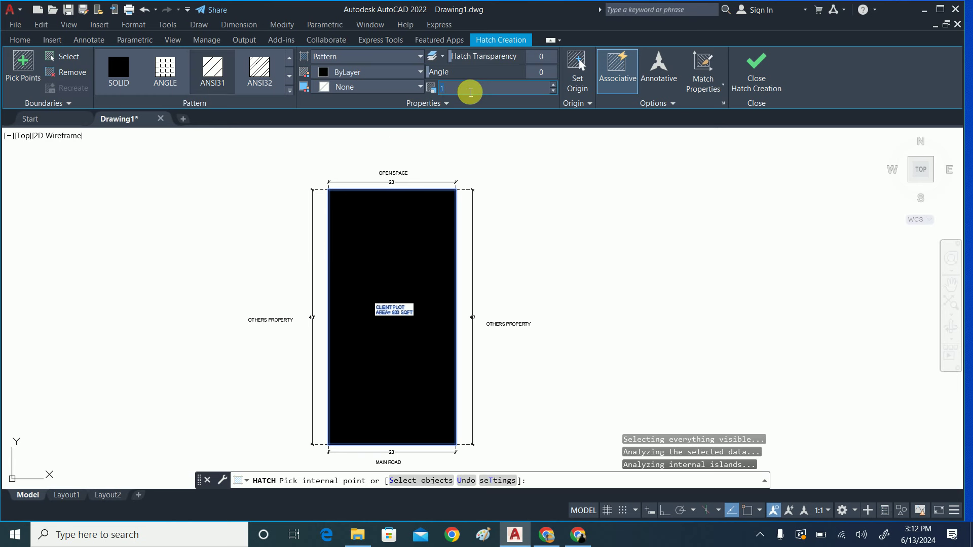
type("25")
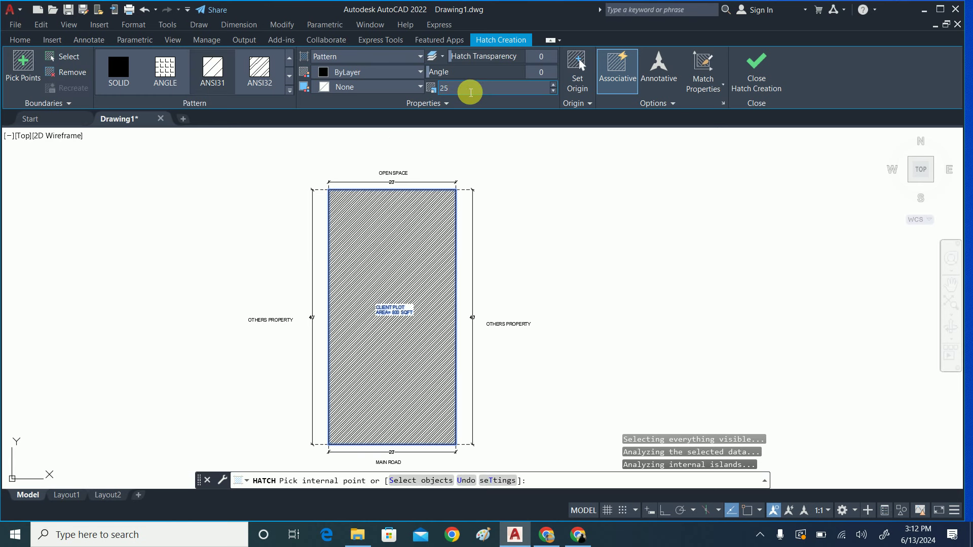
type("50")
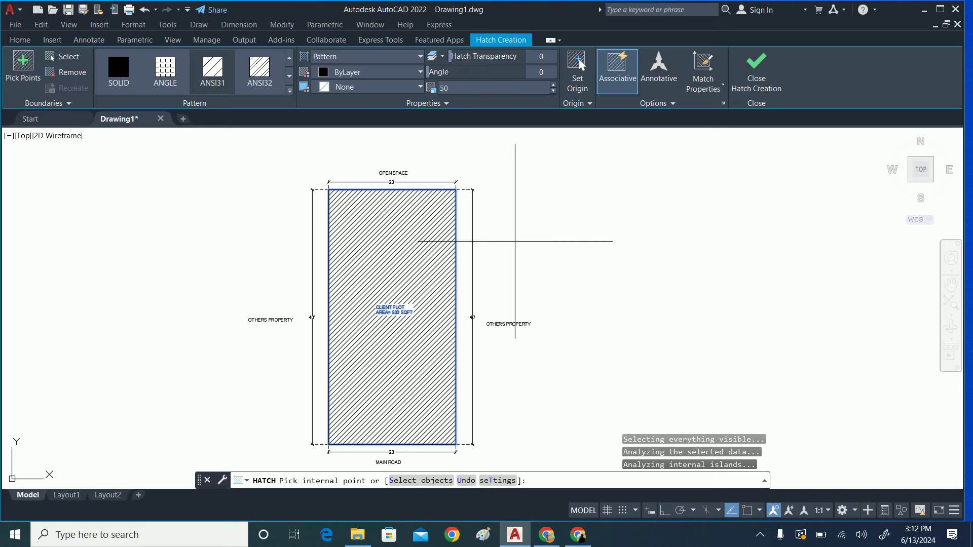
scroll(416, 272, "down", 2)
key("Escape")
key("Escape")
scroll(416, 272, "up", 4)
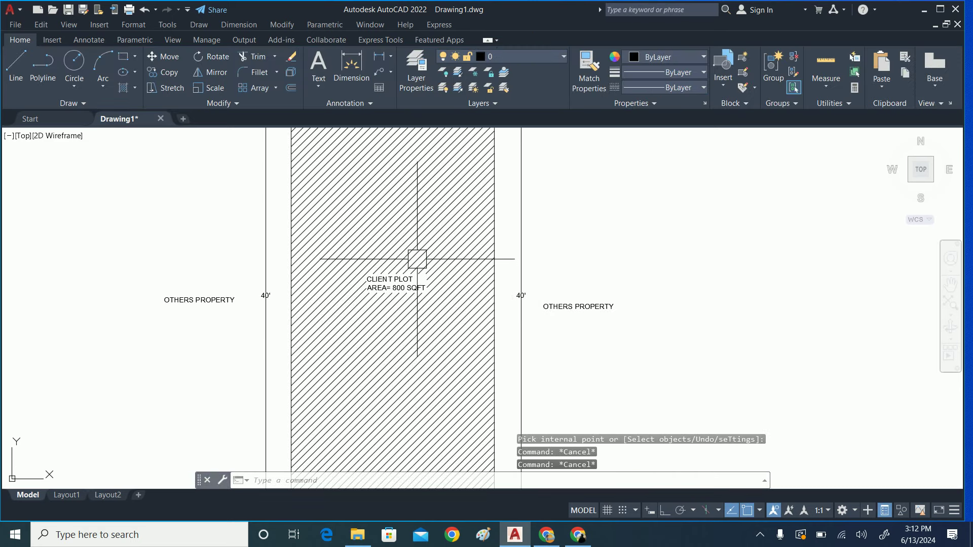
Raise the plot hatch's scale from 50 to 100 in Quick Properties.
left_click(400, 297)
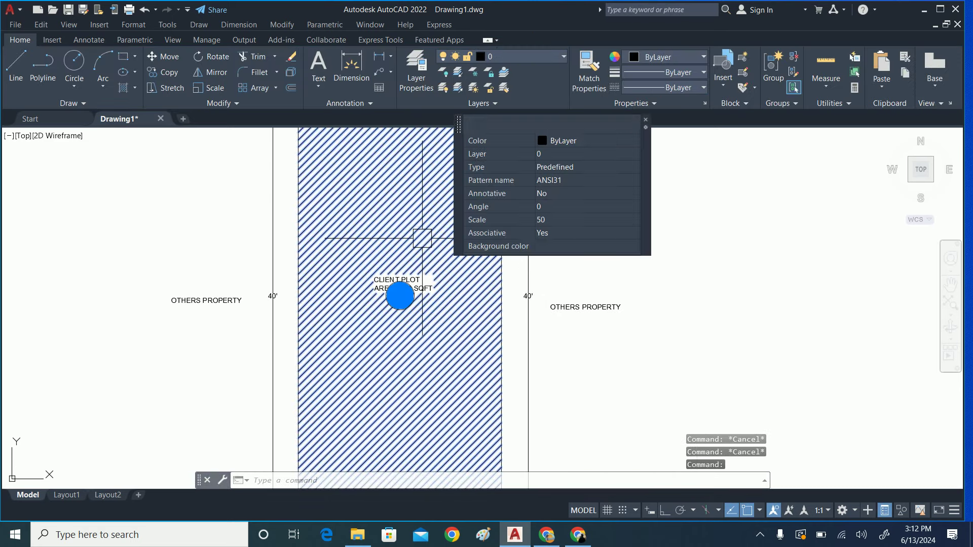
left_click(548, 220)
type("100")
key("Return")
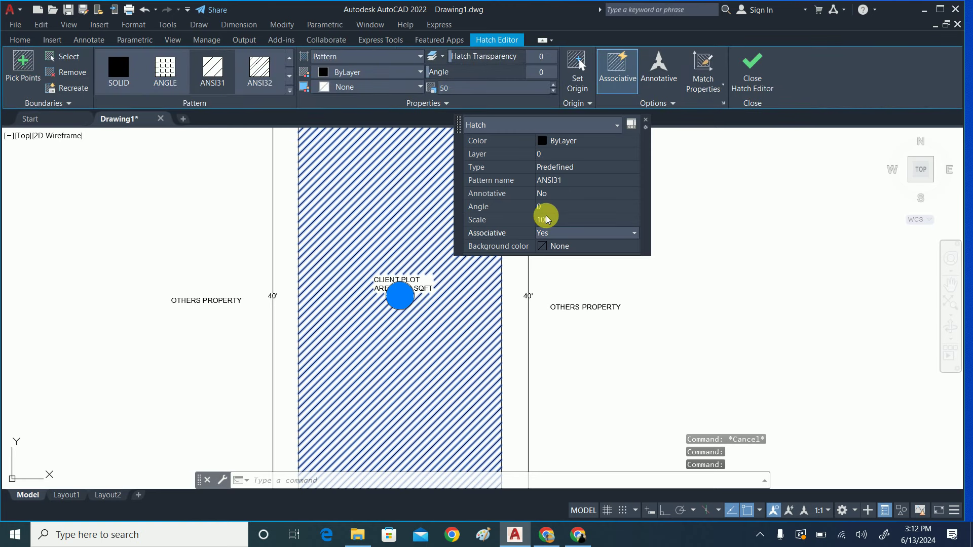
key("Escape")
key("Escape")
scroll(398, 332, "down", 4)
scroll(370, 265, "up", 1)
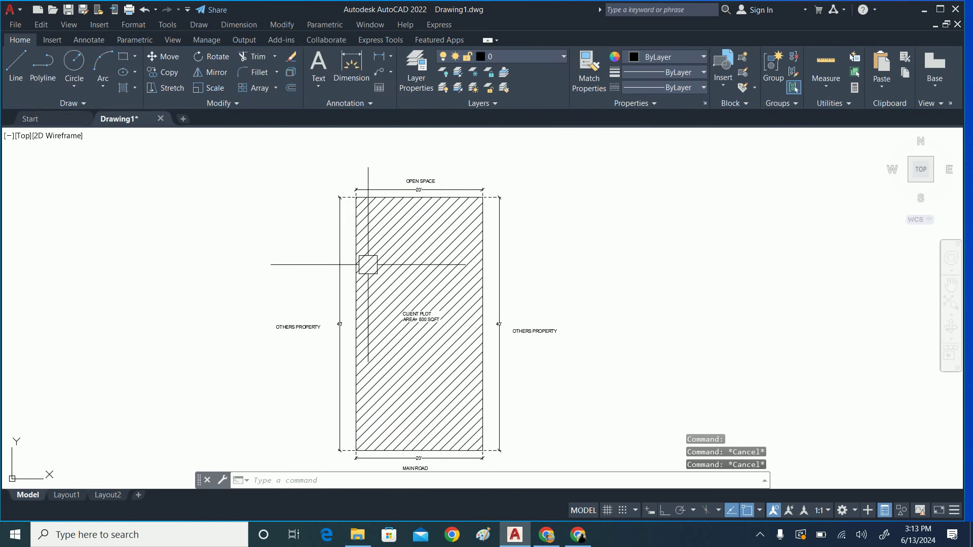
key("Escape")
Copy the MAIN ROAD label straight down below the original with Ortho on.
middle_click_drag(413, 322, 399, 283)
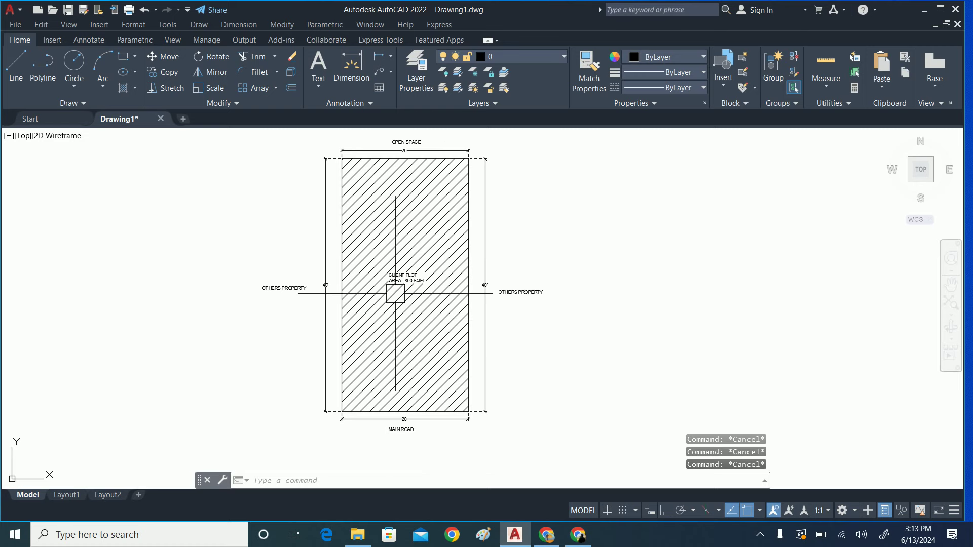
type("co")
key("Return")
middle_click_drag(404, 336, 390, 157)
left_click(387, 250)
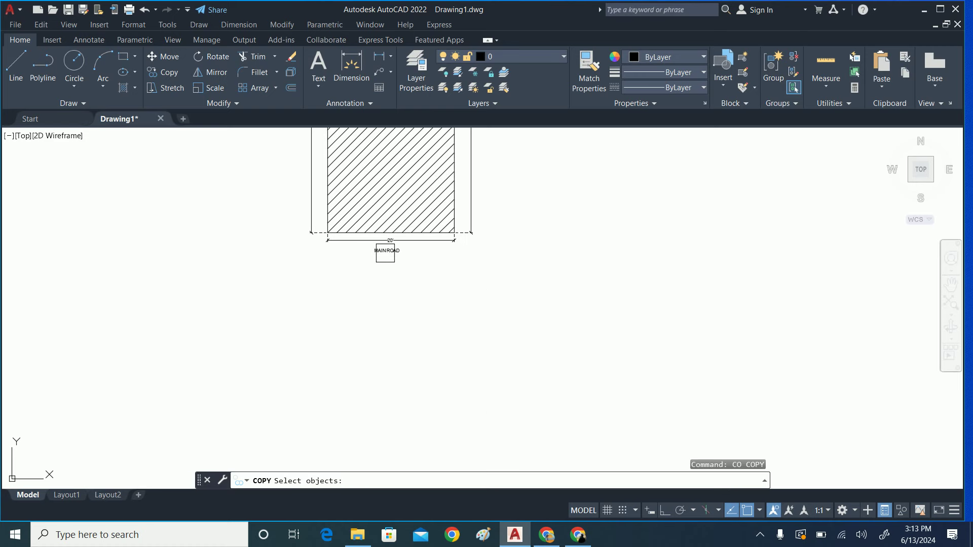
key("Return")
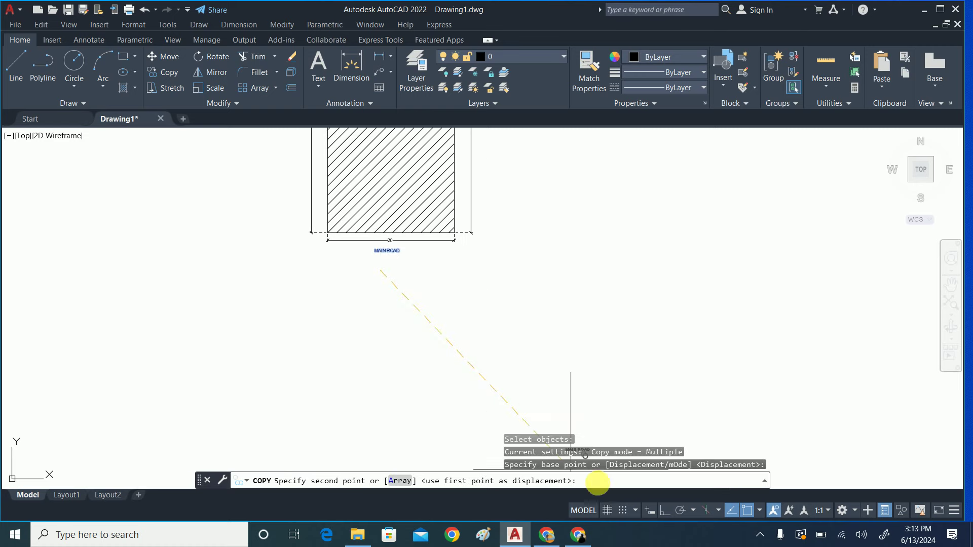
left_click(665, 510)
scroll(337, 279, "up", 2)
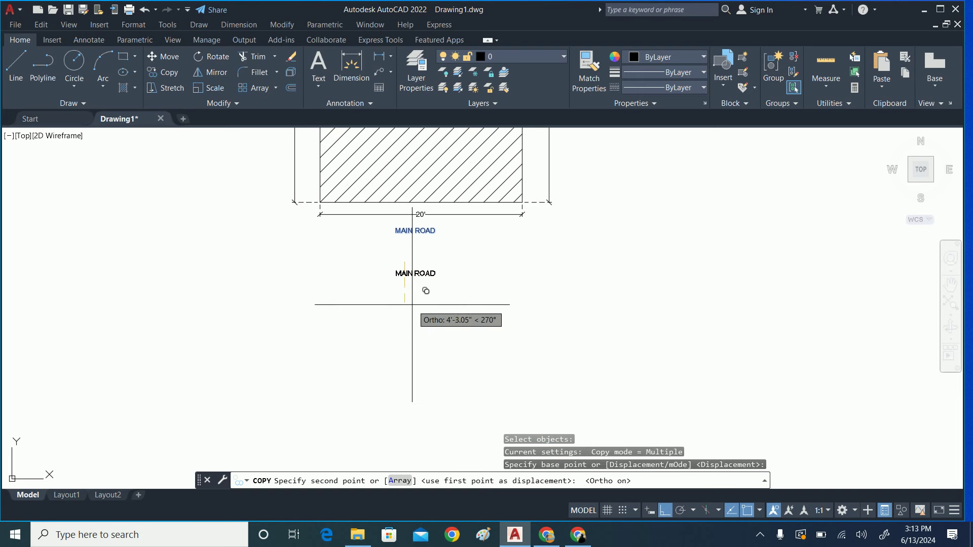
left_click(419, 283)
key("Escape")
Retype the copied label as SITE LAYOUT.
left_click(410, 264)
double_click(440, 271)
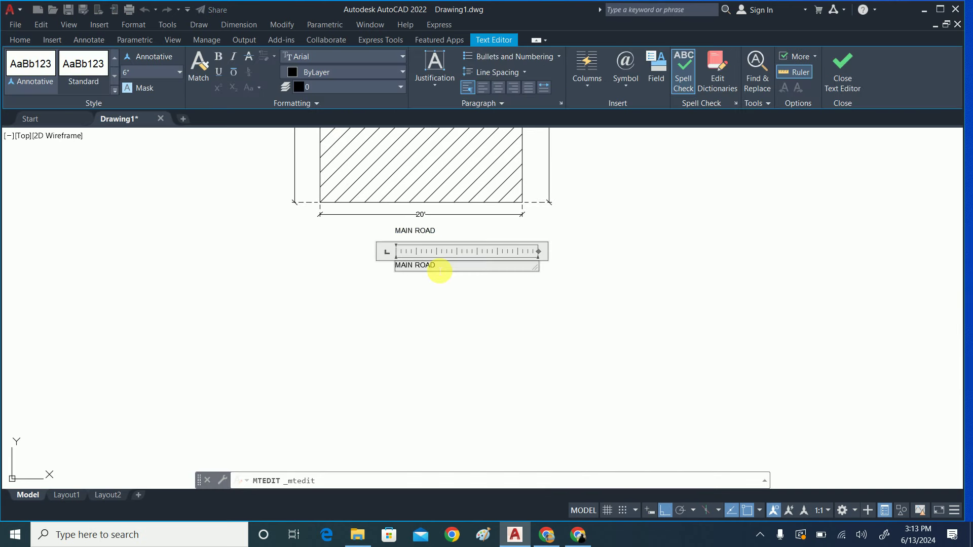
type("SITE ")
type("LAY")
type("OUT")
left_click(422, 242)
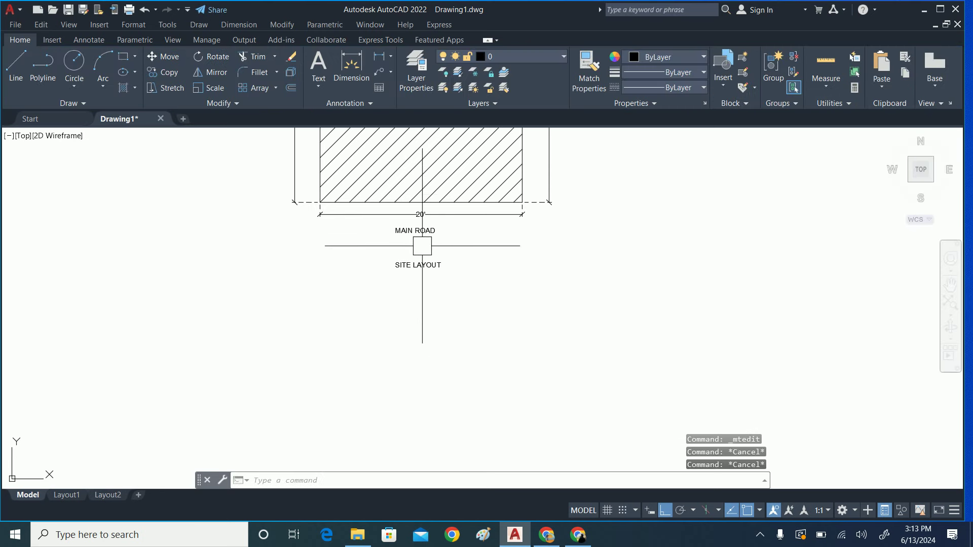
Move the SITE LAYOUT text up to sit just beneath MAIN ROAD.
left_click(421, 261)
type("m")
key("Return")
scroll(416, 269, "up", 2)
left_click(420, 321)
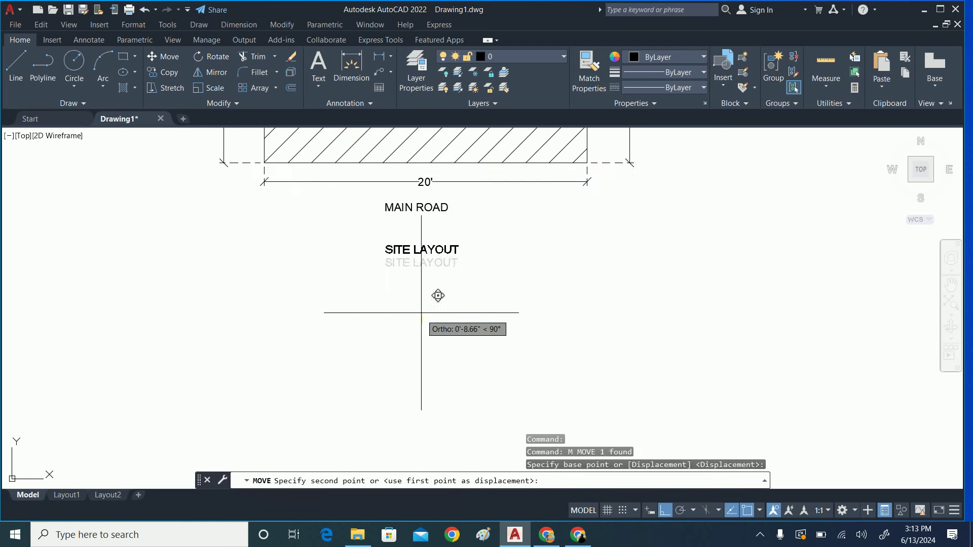
key("Return")
left_click(423, 273)
left_click(408, 253)
key("Return")
left_click(435, 284)
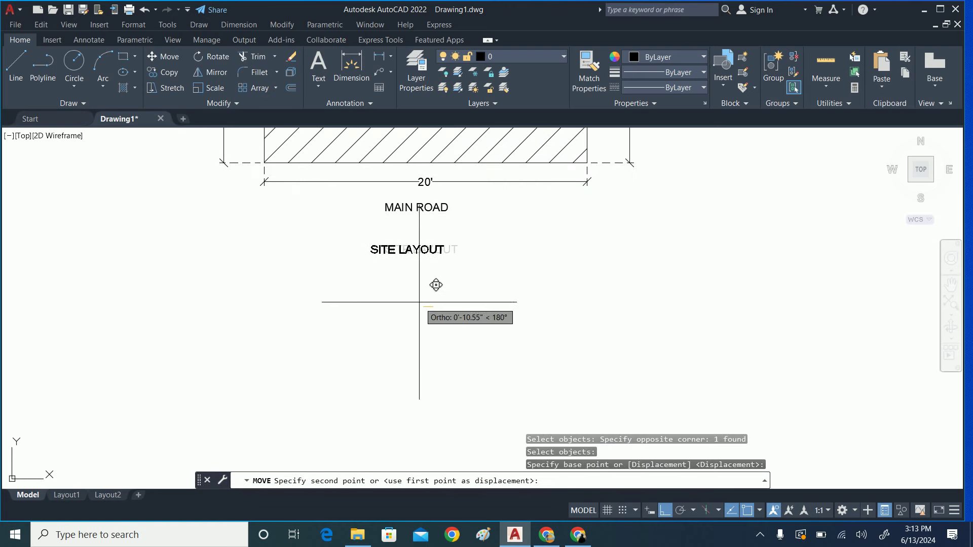
left_click(445, 281)
Copy the plot's outer rectangle to an empty spot right of the hatched plot.
key("Escape")
key("Escape")
scroll(432, 302, "down", 3)
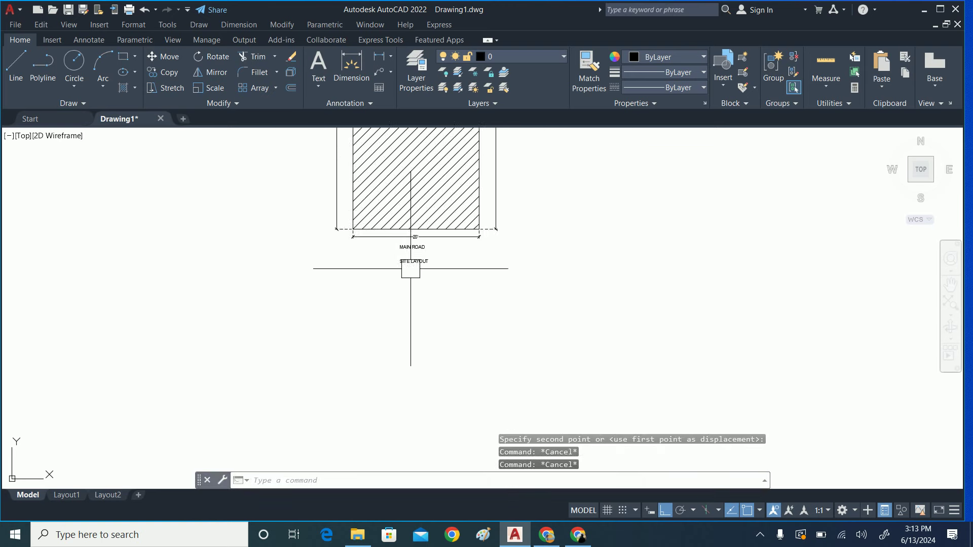
scroll(408, 271, "down", 3)
scroll(391, 282, "up", 3)
mouse_move(363, 282)
middle_mouse_down()
mouse_move(320, 273)
mouse_move(260, 207)
middle_mouse_up()
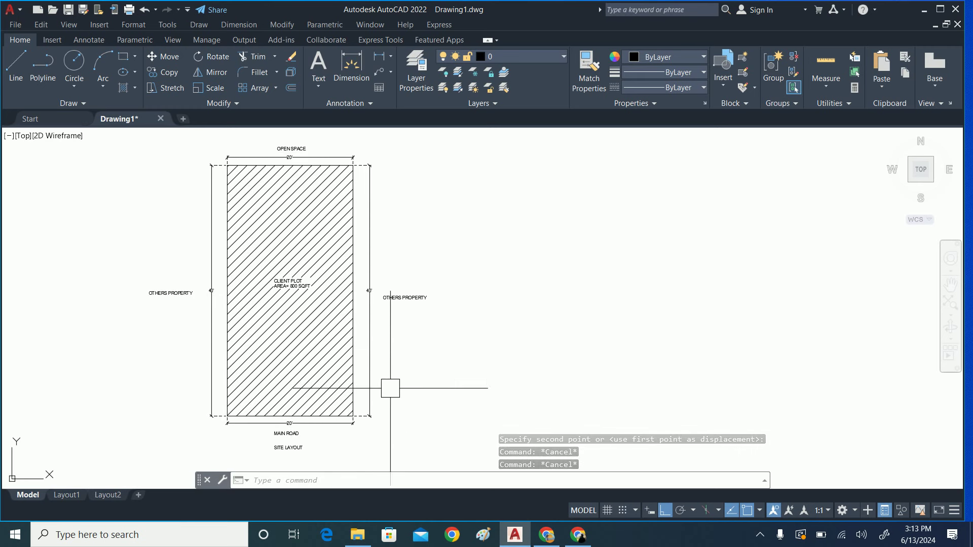
key("Escape")
type("co")
key("Return")
scroll(350, 389, "up", 5)
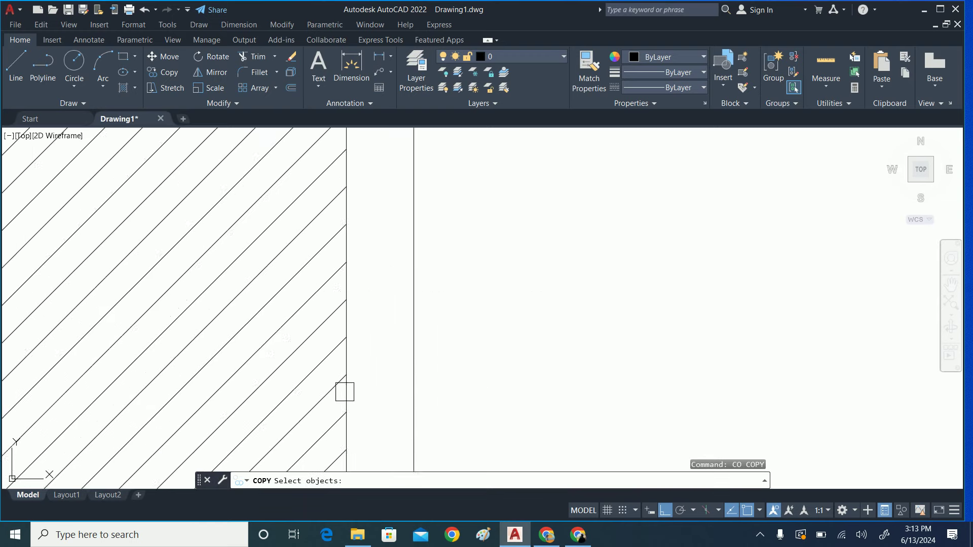
scroll(357, 390, "up", 4)
left_click(354, 390)
key("Return")
left_click(354, 330)
scroll(354, 330, "down", 5)
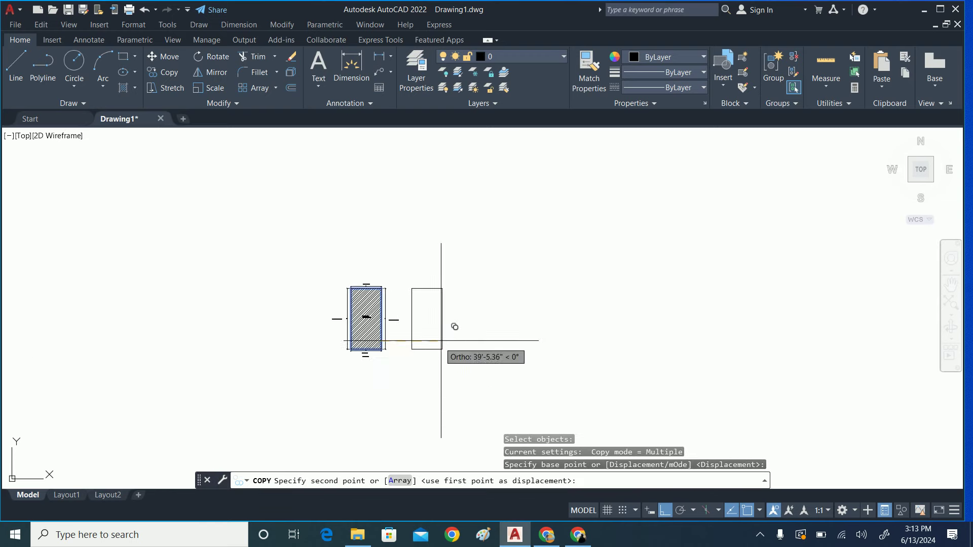
key("Escape")
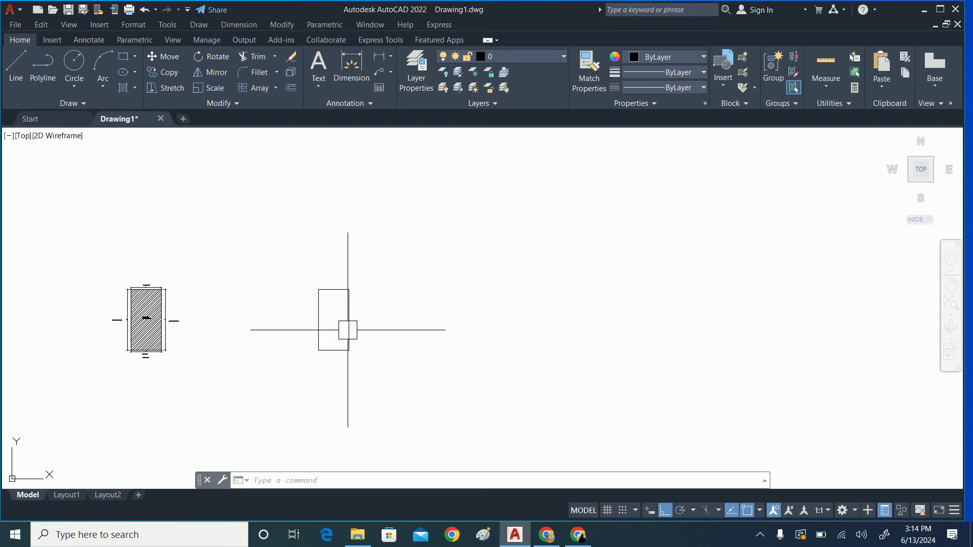
Offset the copied rectangle 9 units inward, correcting a mistaken 4.5 distance.
key("Escape")
key("Escape")
key("Escape")
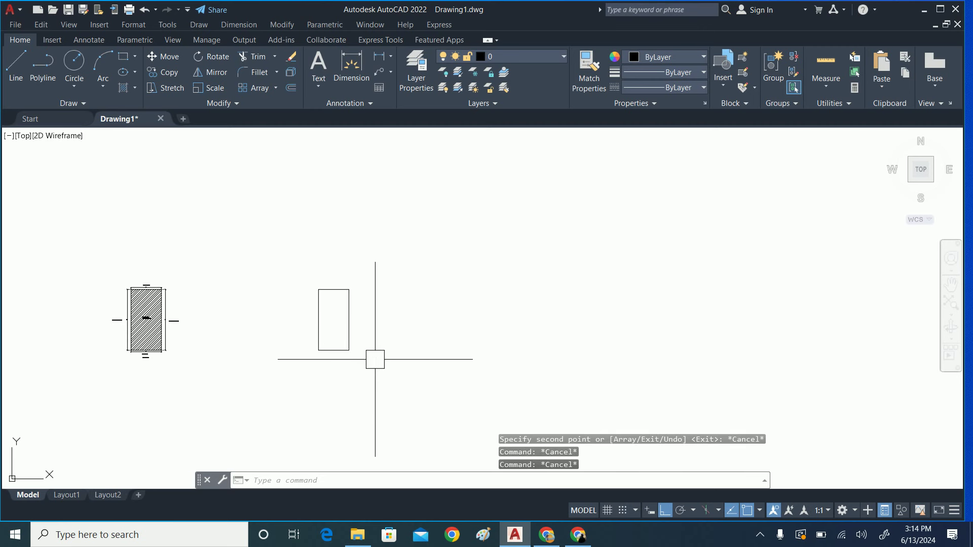
scroll(365, 356, "up", 4)
middle_click_drag(341, 355, 417, 369)
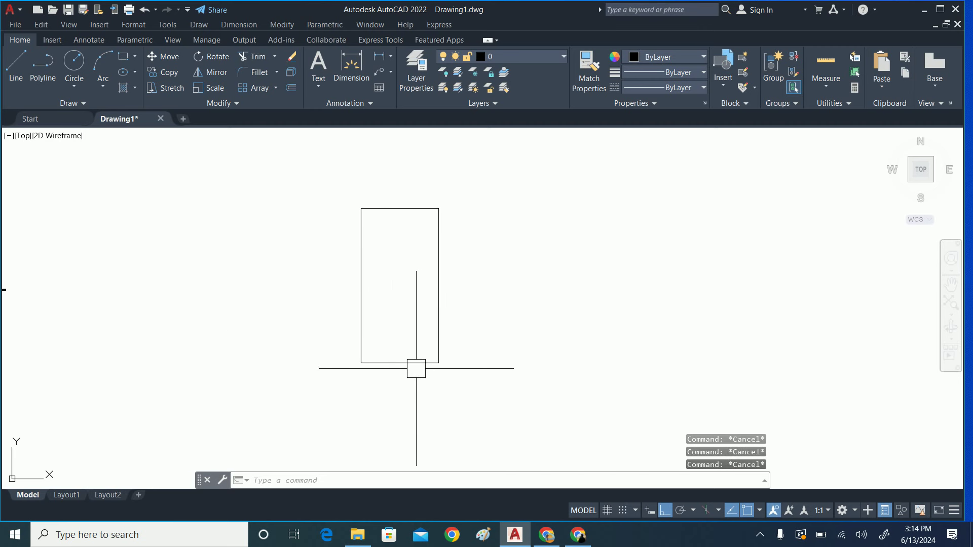
type("o")
key("Return")
type("4.")
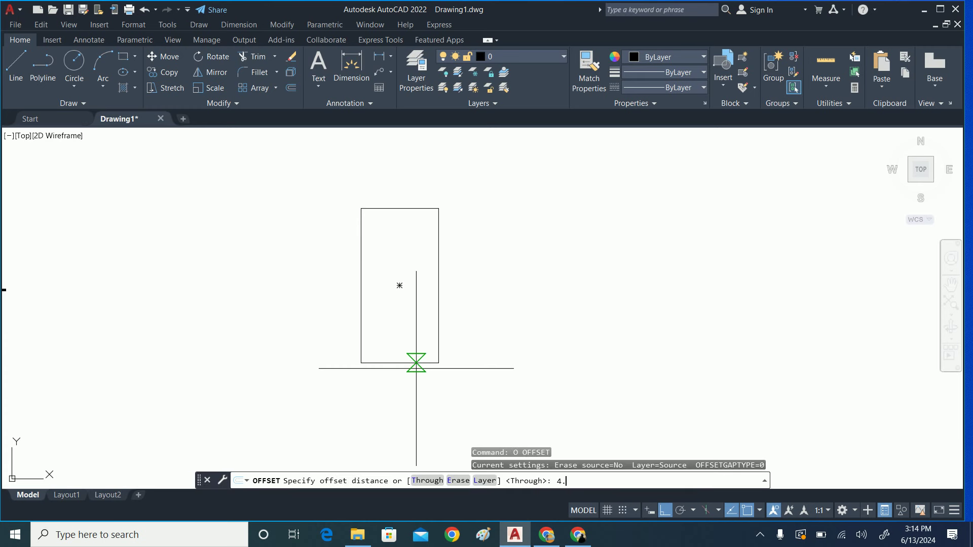
type("5")
key("Escape")
key("Return")
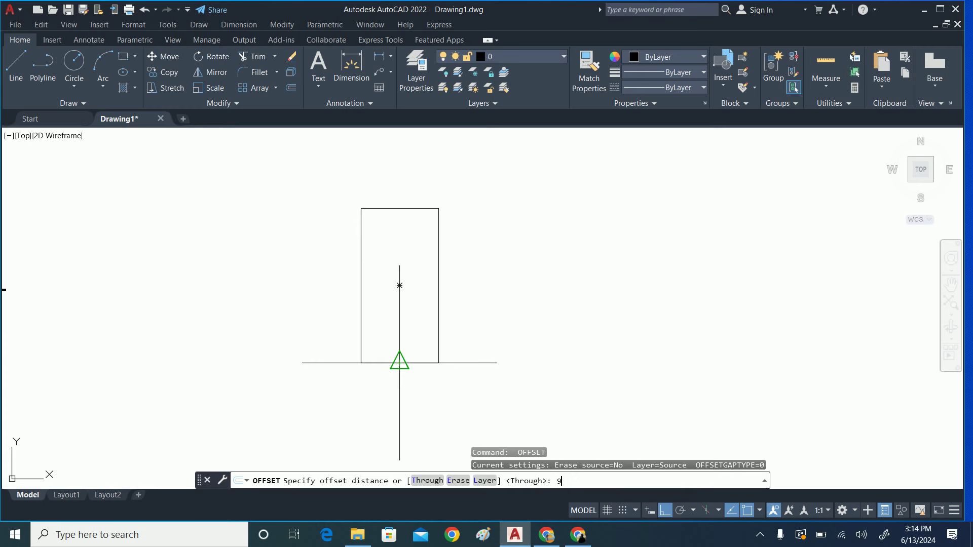
type("9")
key("Return")
left_click(409, 209)
left_click(397, 263)
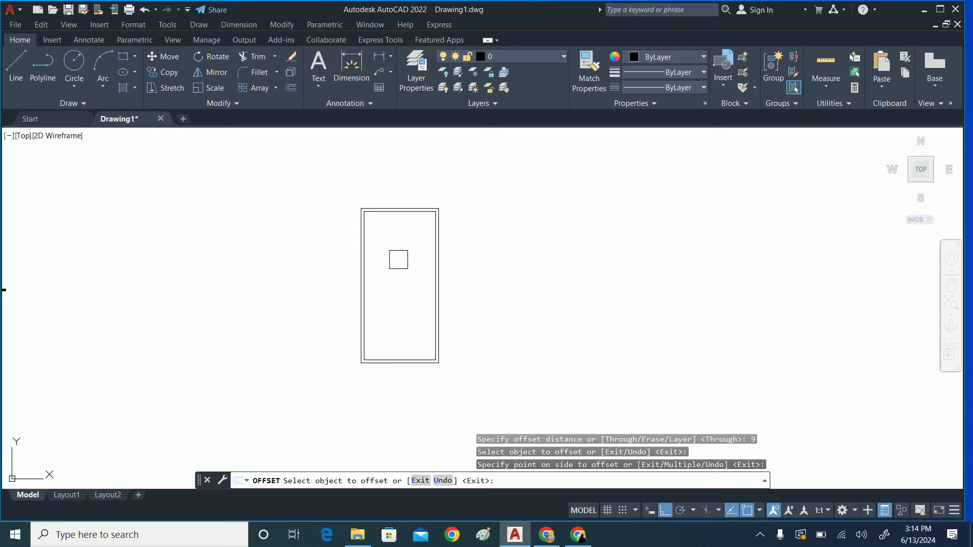
key("Escape")
key("Escape")
key("Escape")
key("Escape")
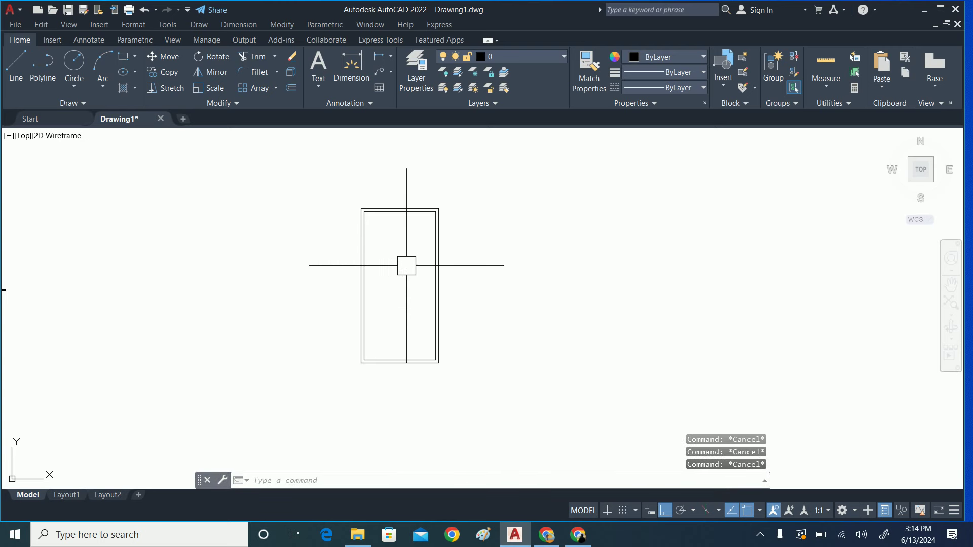
scroll(395, 265, "down", 2)
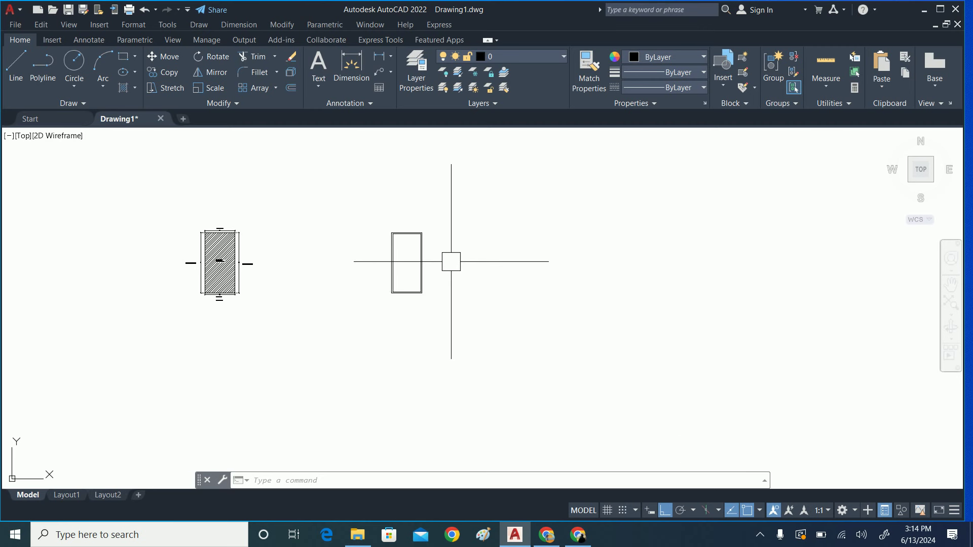
key("Escape")
key("Escape")
key("Escape")
scroll(451, 261, "up", 3)
scroll(376, 233, "up", 3)
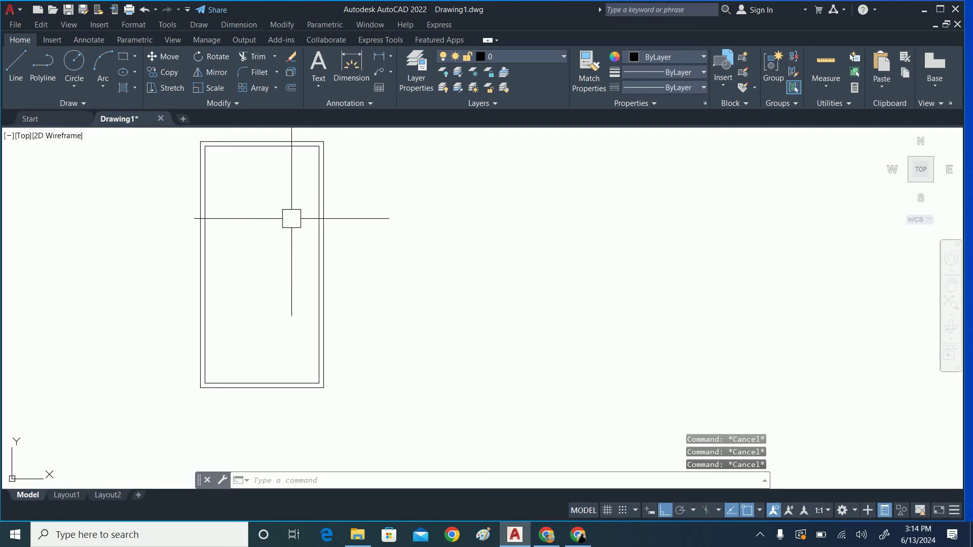
scroll(300, 239, "down", 2)
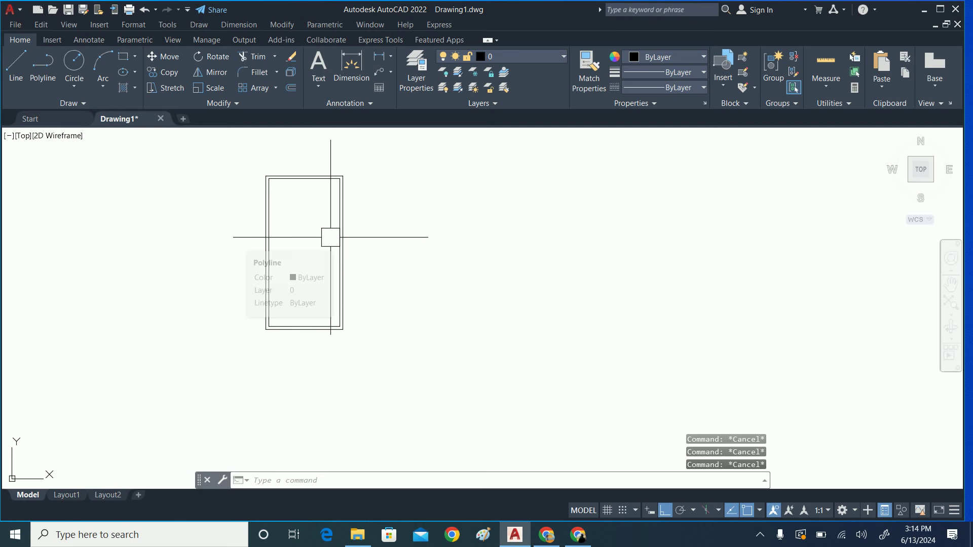
mouse_move(330, 236)
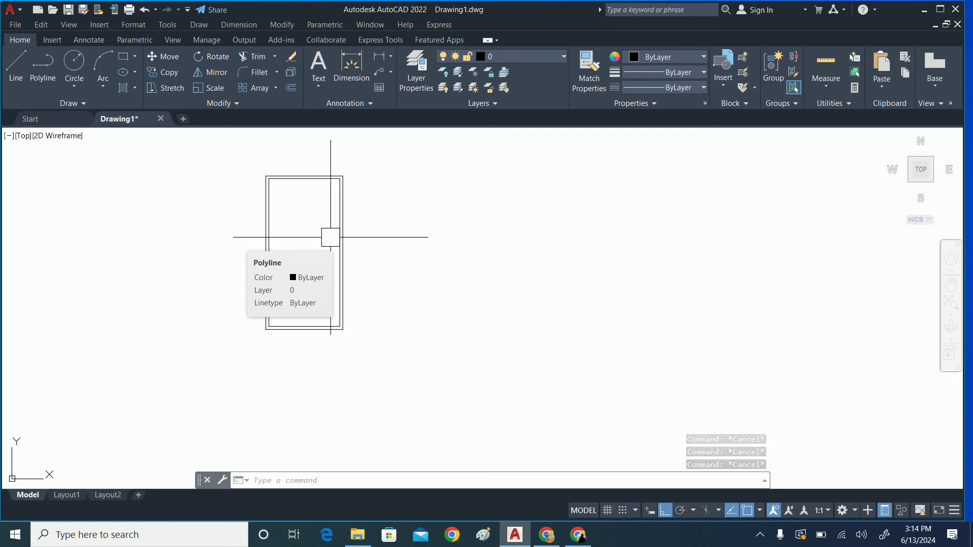
mouse_move(311, 233)
middle_mouse_down()
mouse_move(540, 266)
mouse_move(451, 282)
mouse_move(412, 263)
middle_mouse_up()
scroll(541, 266, "up", 2)
type("x")
key("Return")
left_click(428, 295)
left_click(305, 417)
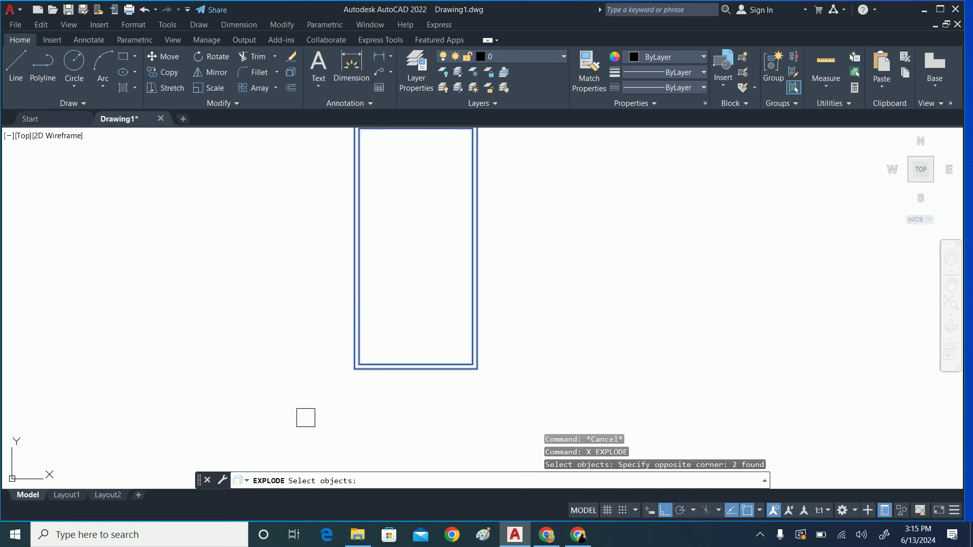
key("Escape")
key("Escape")
key("Escape")
scroll(496, 248, "down", 2)
scroll(434, 283, "up", 2)
middle_click_drag(418, 284, 401, 346)
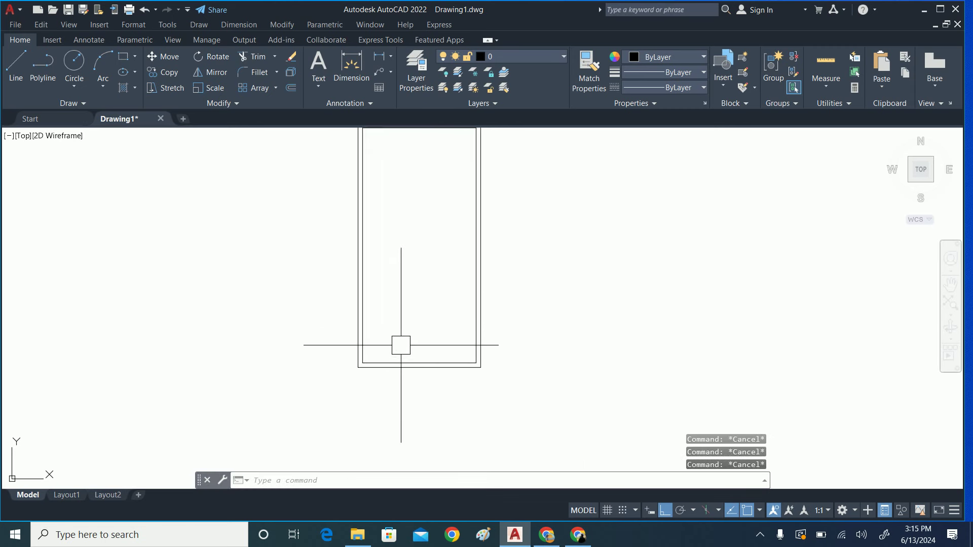
scroll(410, 370, "up", 3)
type("dli")
key("Return")
key("Return")
left_click(412, 350)
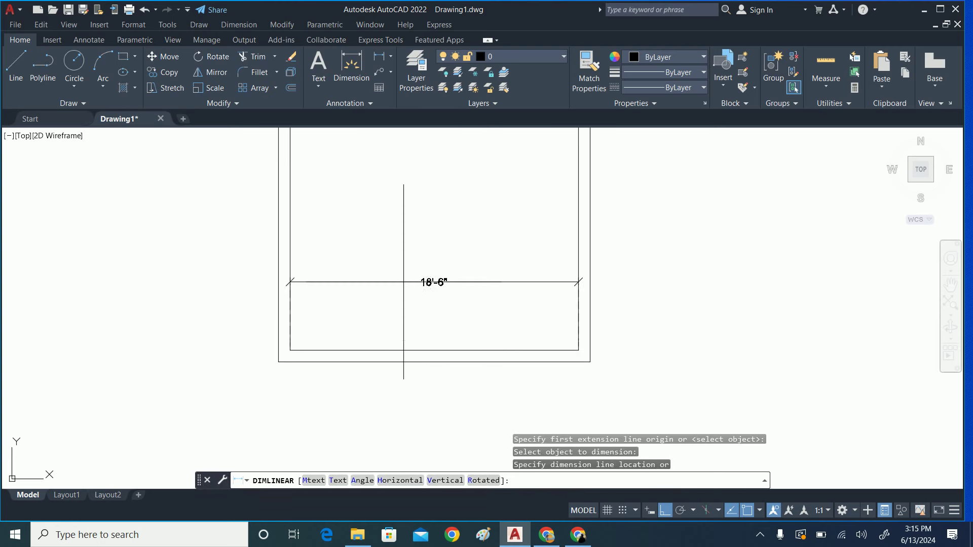
scroll(426, 317, "up", 4)
middle_click_drag(454, 381, 460, 310)
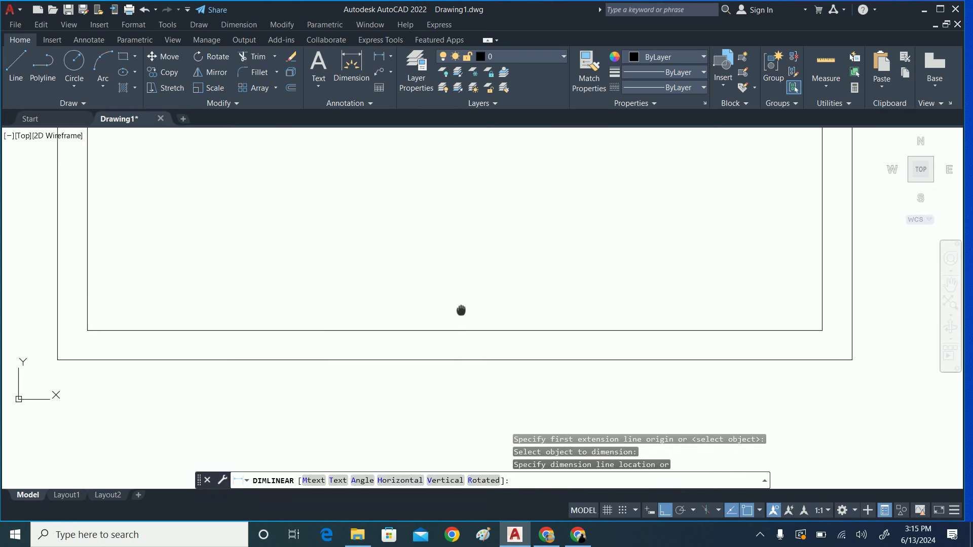
scroll(458, 347, "down", 3)
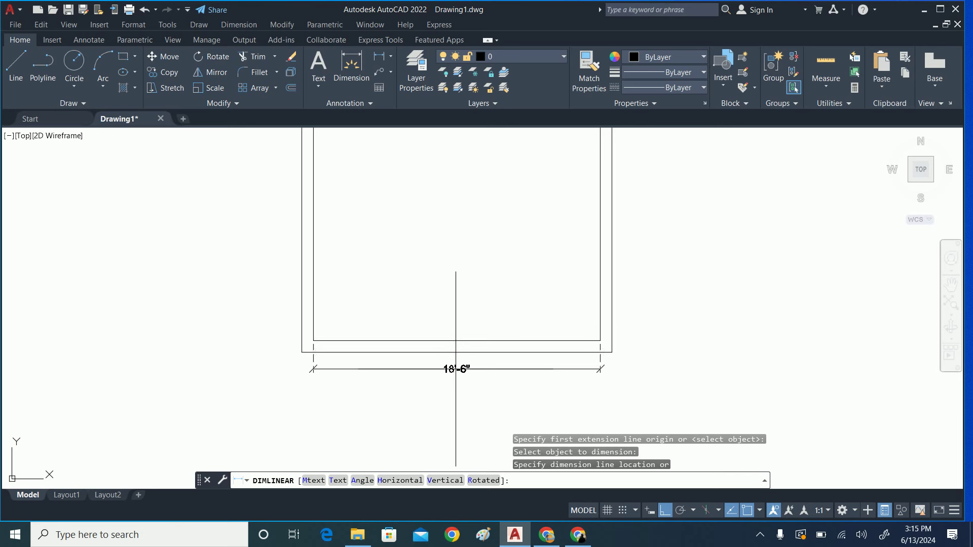
key("Escape")
scroll(452, 375, "down", 5)
scroll(469, 276, "up", 2)
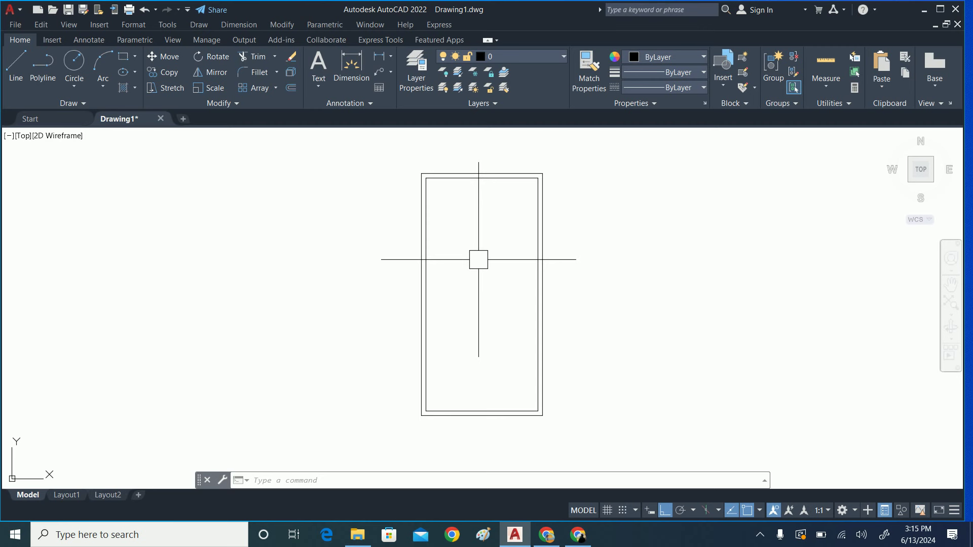
Abandon a started offset command and zoom in on the floor plan.
key("Escape")
key("Escape")
key("Escape")
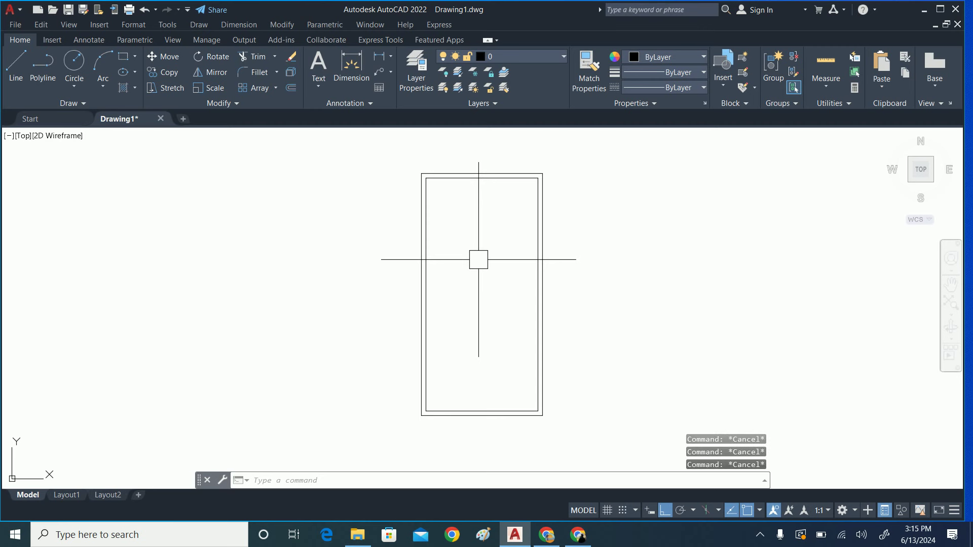
type("o")
key("Escape")
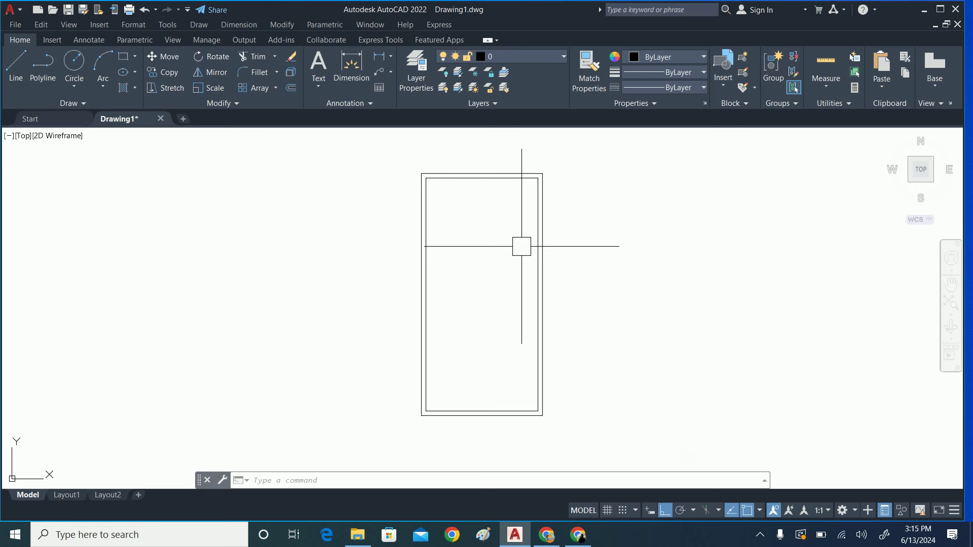
key("Escape")
key("Escape")
key("Escape")
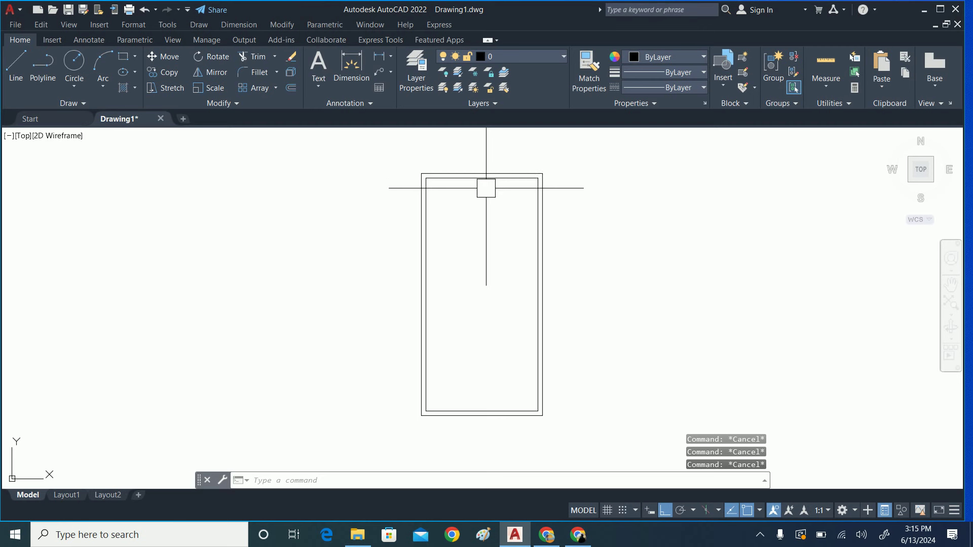
scroll(441, 390, "up", 4)
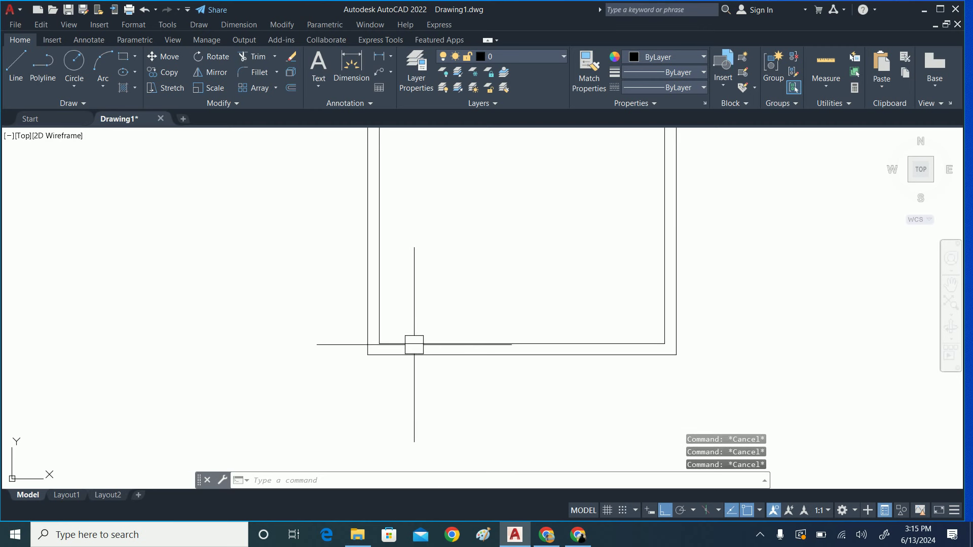
Offset the inner left wall 10' to the right as an interior partition line.
type("o")
key("Return")
type("10'")
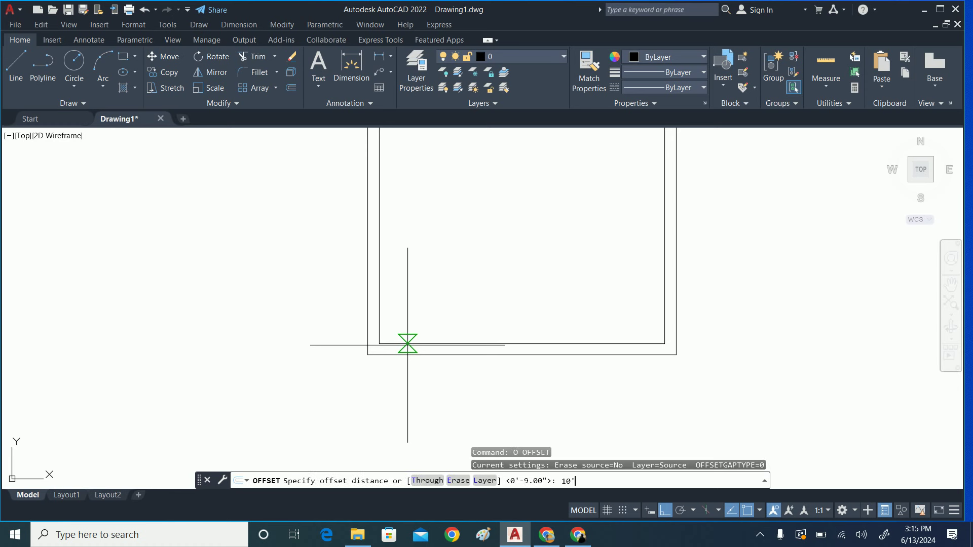
key("Return")
scroll(386, 317, "up", 2)
left_click(375, 321)
left_click(588, 336)
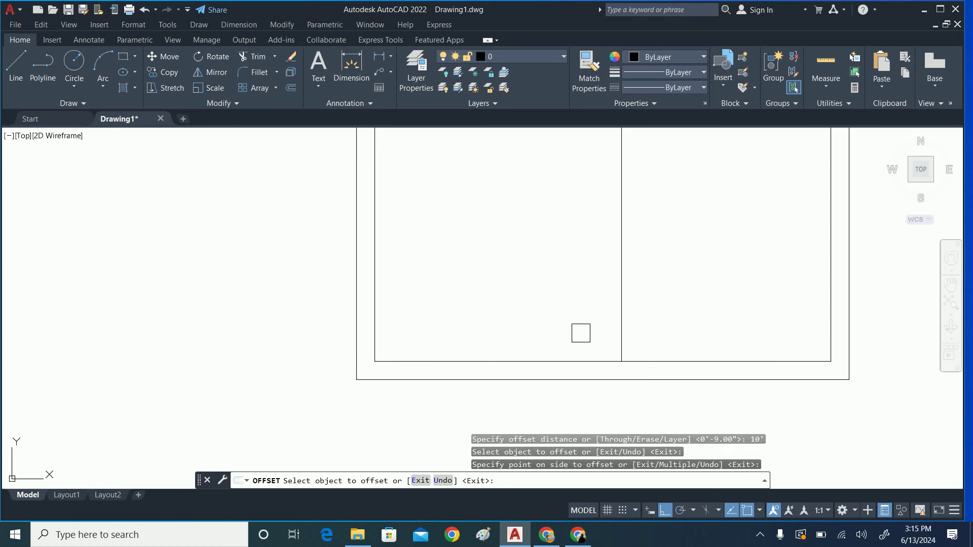
key("Escape")
key("Escape")
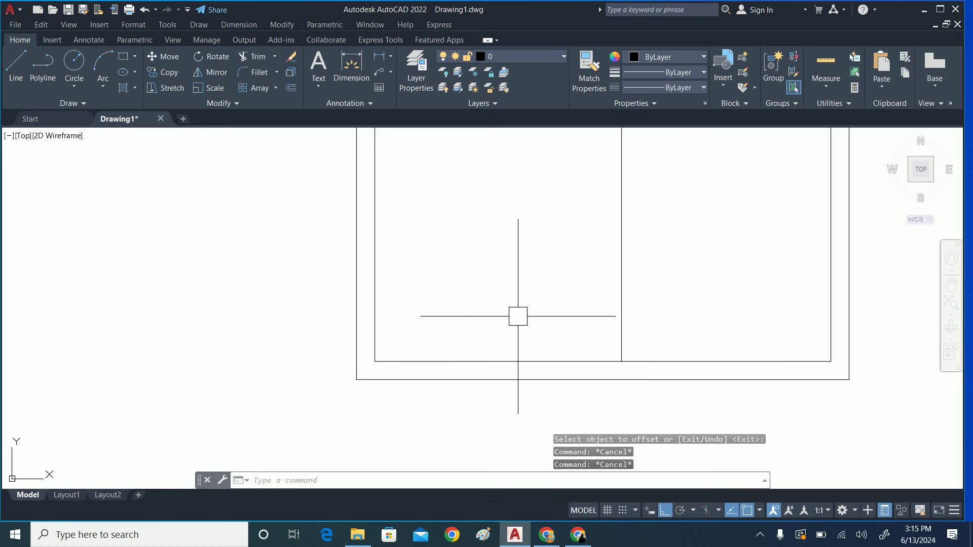
type("E")
key("Return")
Extend the inner and partition lines to the outer bottom edge, trimming an opening at the left.
left_click(376, 311)
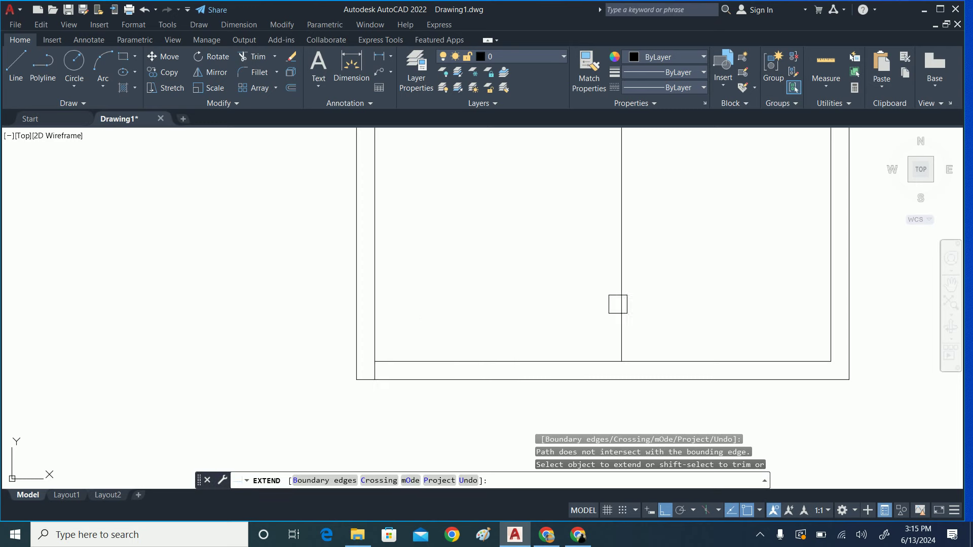
left_click(620, 314)
left_click(566, 361)
left_click(598, 329)
left_click(631, 316)
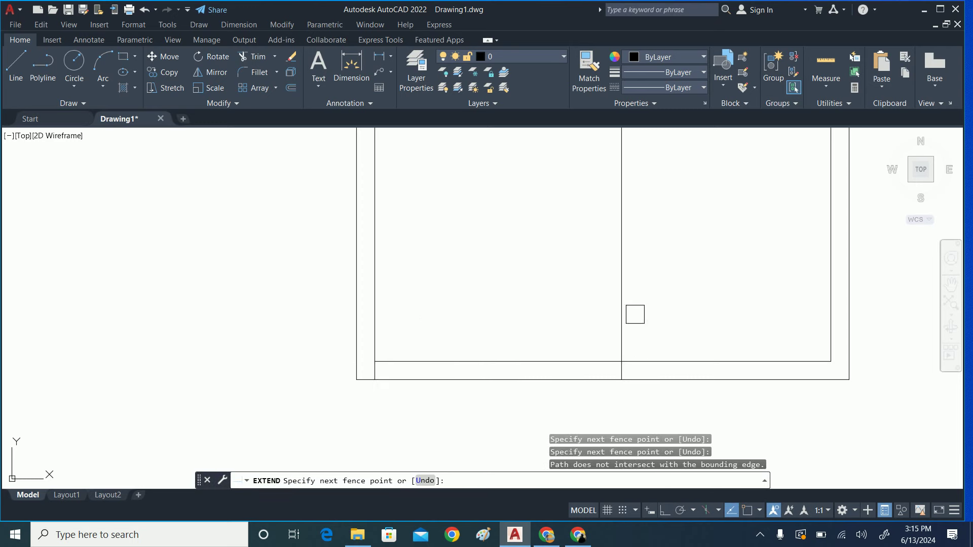
key("Return")
left_click(542, 362)
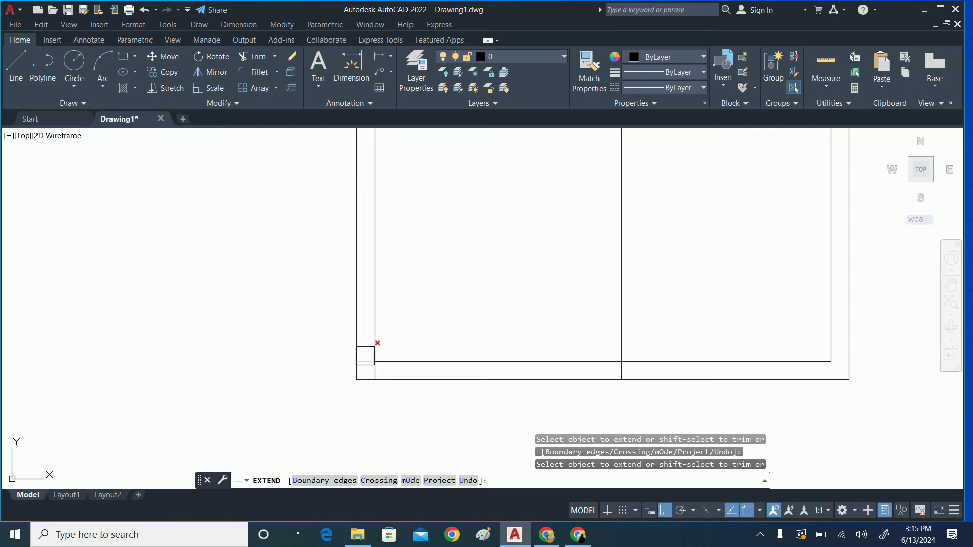
left_click(365, 356)
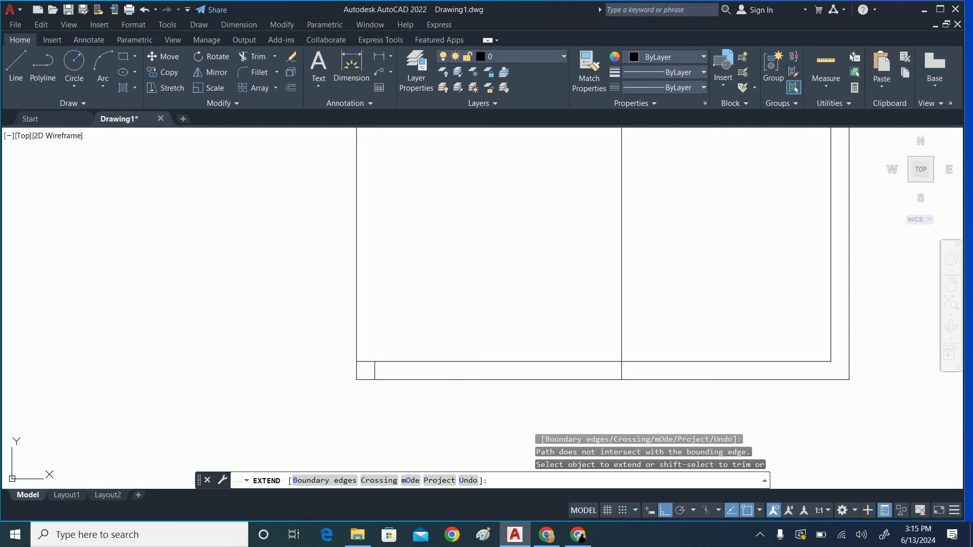
Pan and zoom to recentre the floor plan in view.
scroll(463, 354, "down", 3)
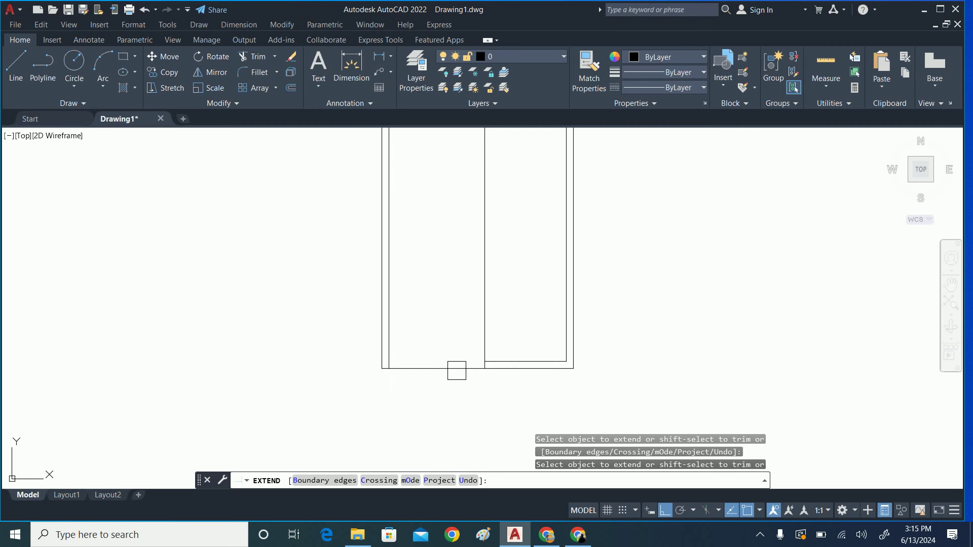
scroll(479, 314, "down", 3)
key("Escape")
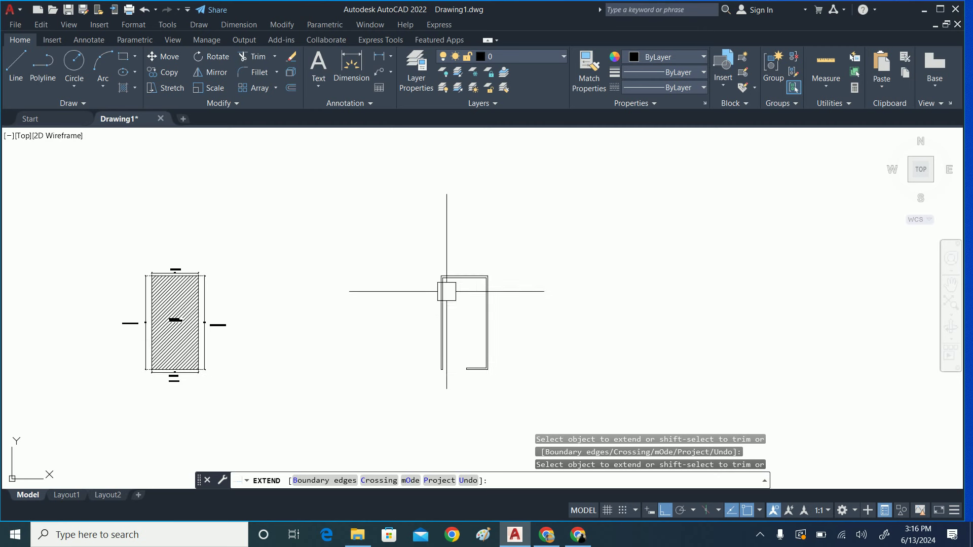
scroll(472, 373, "up", 3)
middle_click_drag(473, 372, 444, 239)
key("Escape")
key("Escape")
middle_click_drag(430, 286, 470, 311)
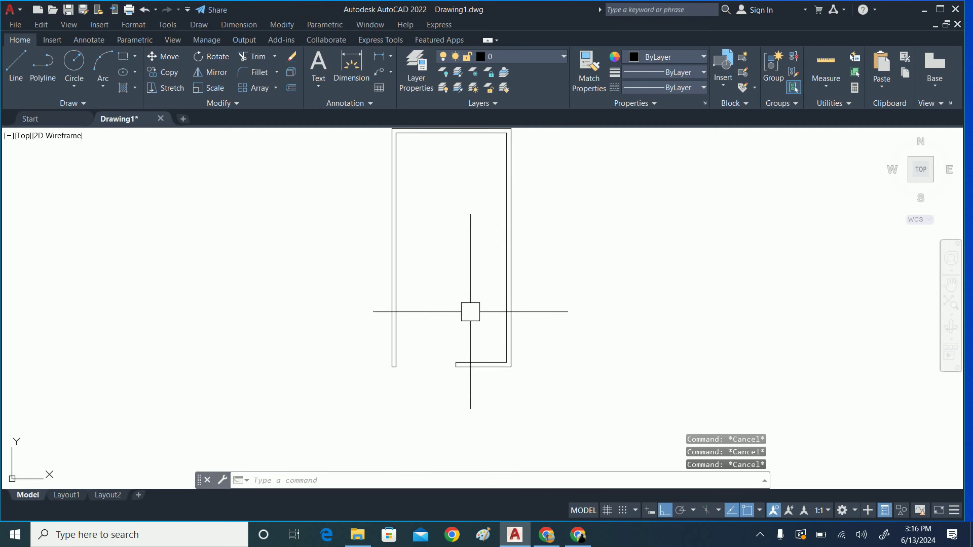
scroll(421, 361, "down", 2)
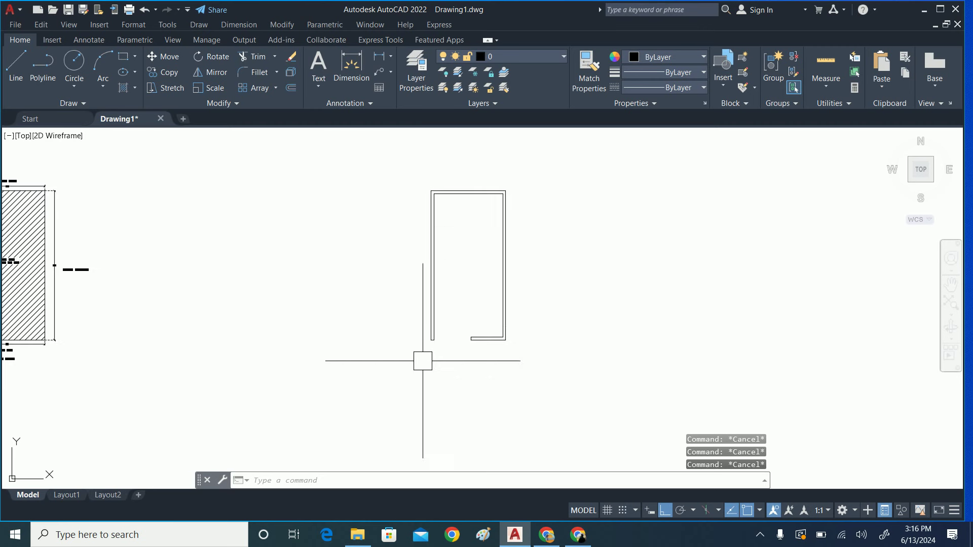
scroll(422, 361, "up", 2)
middle_click_drag(422, 361, 449, 326)
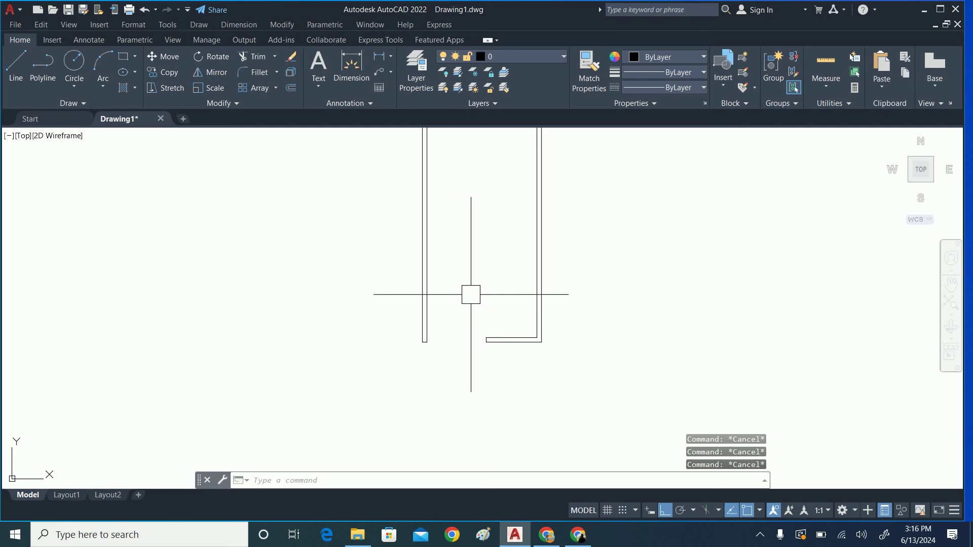
middle_click_drag(471, 293, 464, 352)
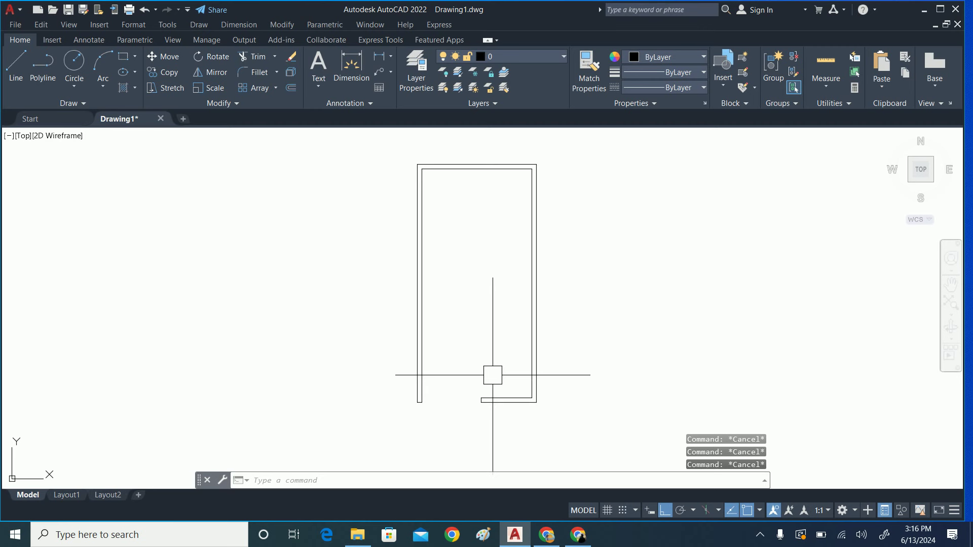
type("o")
key("Return")
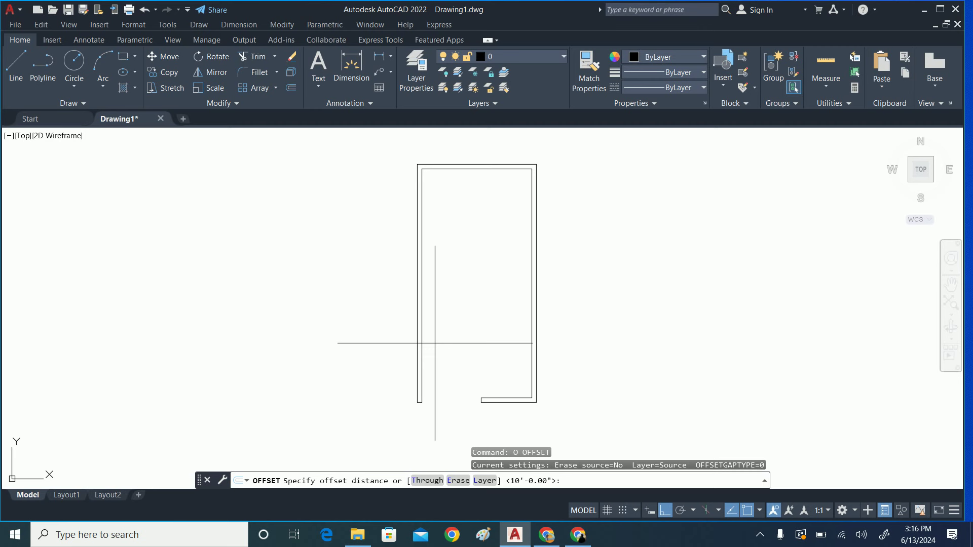
type("O")
key("Return")
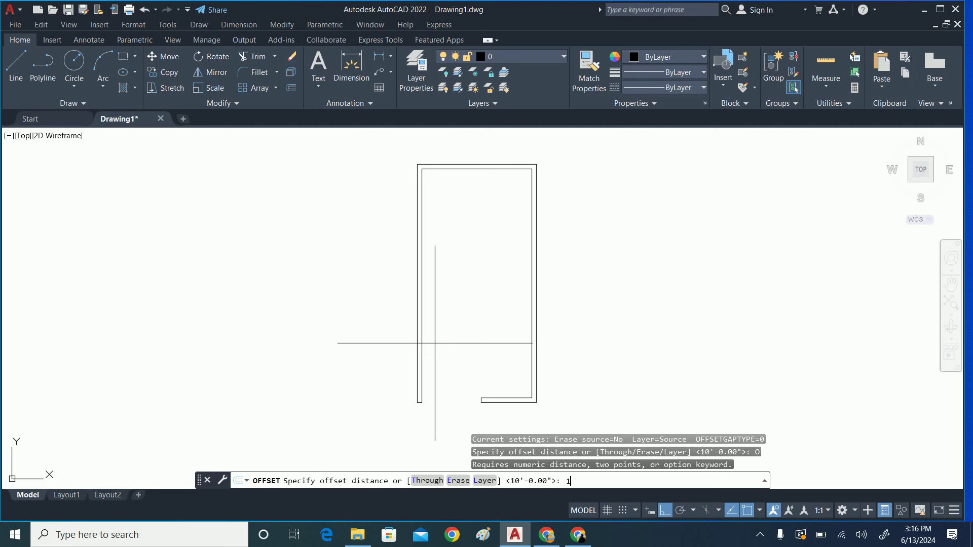
type("5")
key("Return")
scroll(517, 400, "up", 2)
scroll(480, 394, "up", 2)
left_click(480, 395)
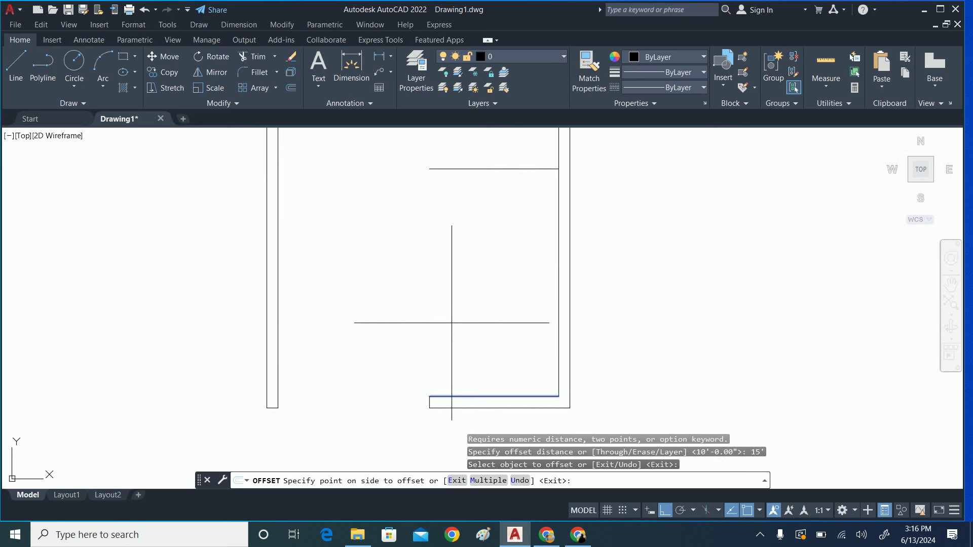
left_click(451, 323)
key("Escape")
middle_click_drag(450, 298, 472, 313)
type("X")
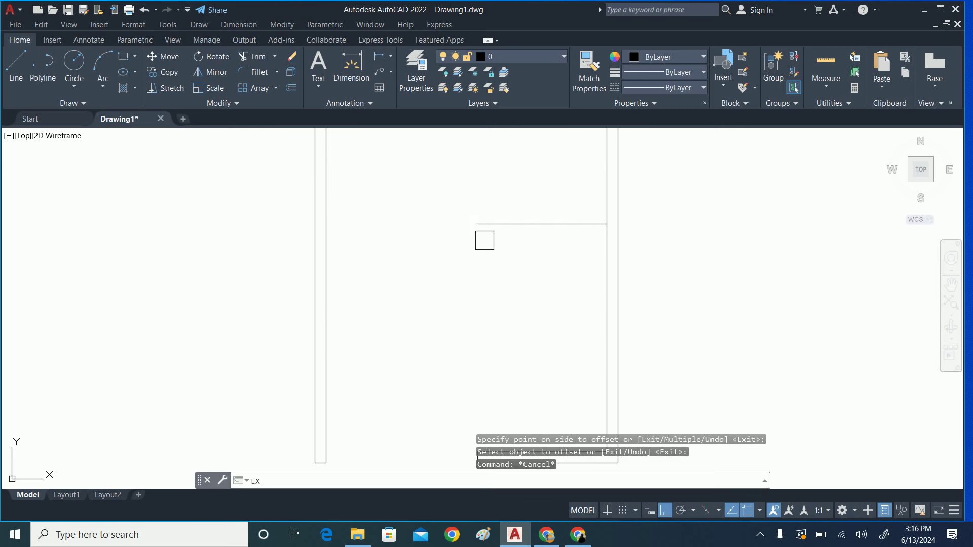
key("Return")
left_click(491, 224)
scroll(482, 263, "down", 2)
scroll(493, 284, "down", 2)
scroll(494, 298, "up", 2)
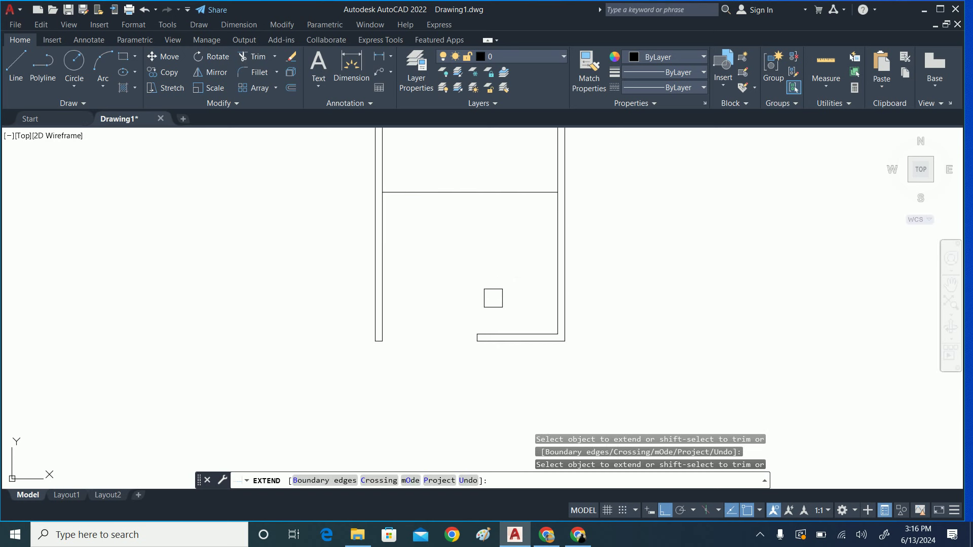
key("Escape")
type("DLI")
key("Return")
scroll(494, 339, "up", 3)
key("Return")
left_click(513, 327)
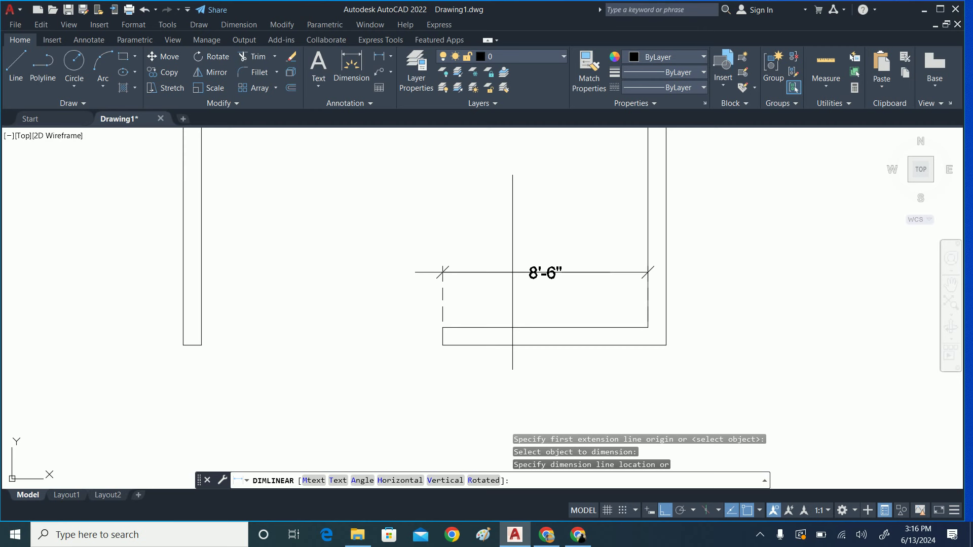
key("Escape")
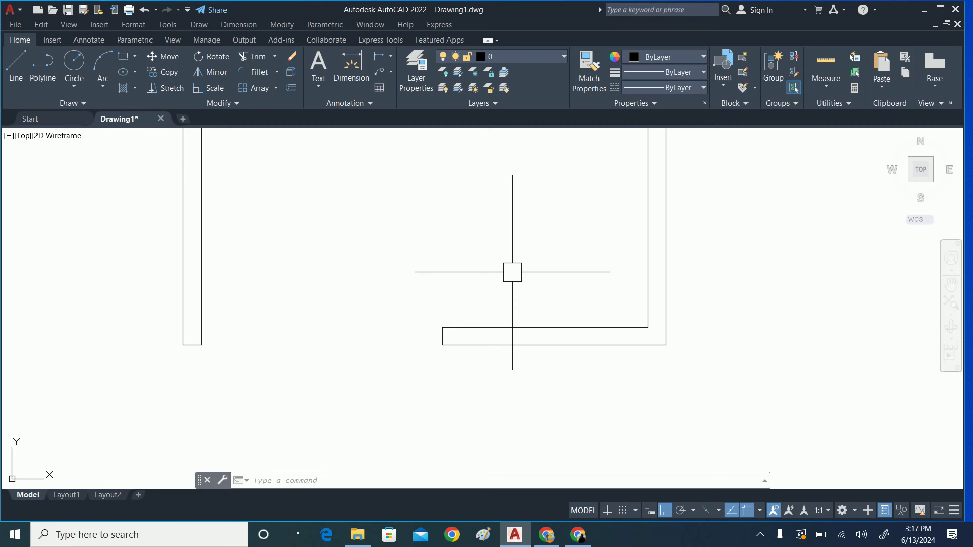
Offset the left wall 8' to start a new interior wall.
key("Escape")
key("Escape")
key("Escape")
scroll(512, 272, "down", 2)
scroll(511, 289, "down", 3)
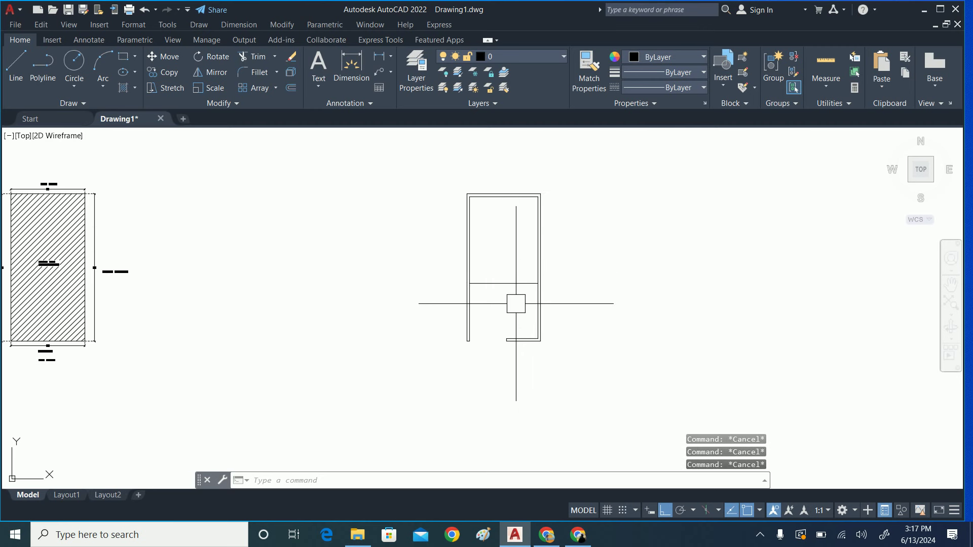
scroll(494, 324, "up", 2)
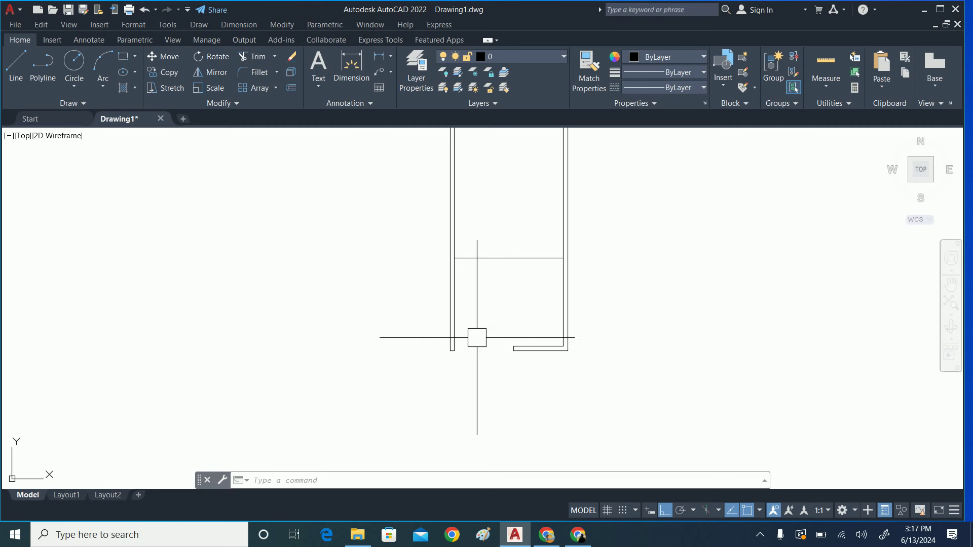
key("Escape")
key("Escape")
middle_click_drag(447, 274, 407, 323)
type("o")
key("Return")
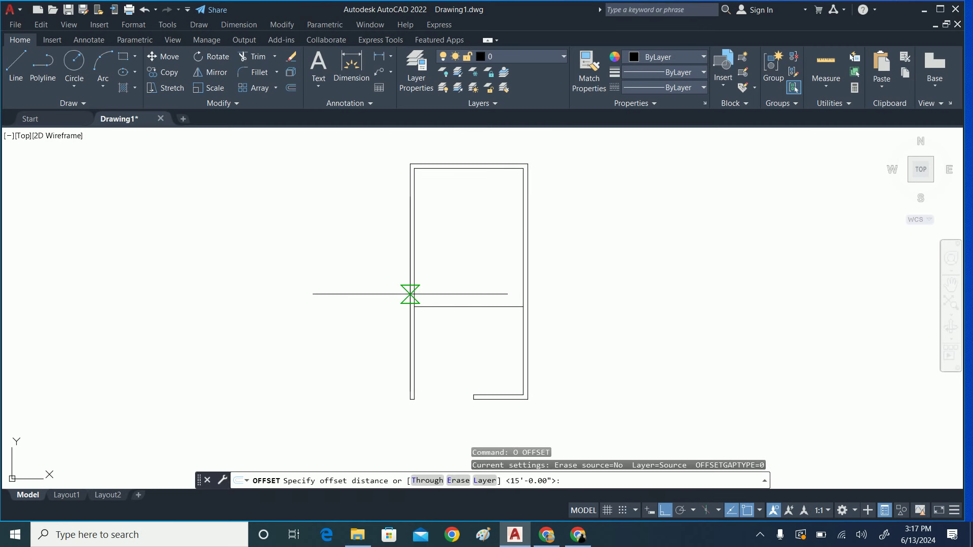
type("'")
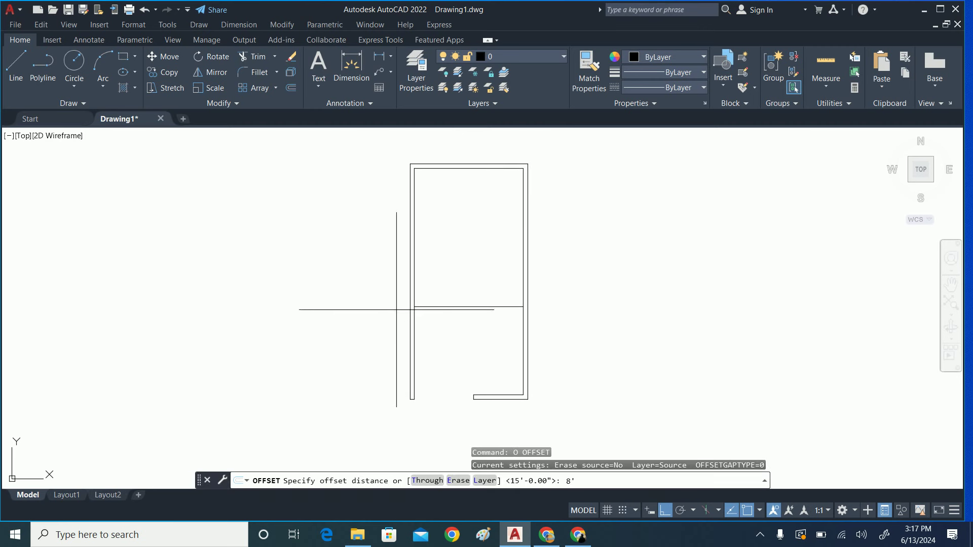
key("Return")
scroll(412, 355, "up", 5)
left_click(422, 329)
key("Escape")
Measure the 10'-6" distance between the interior wall lines with DLI.
scroll(578, 304, "down", 3)
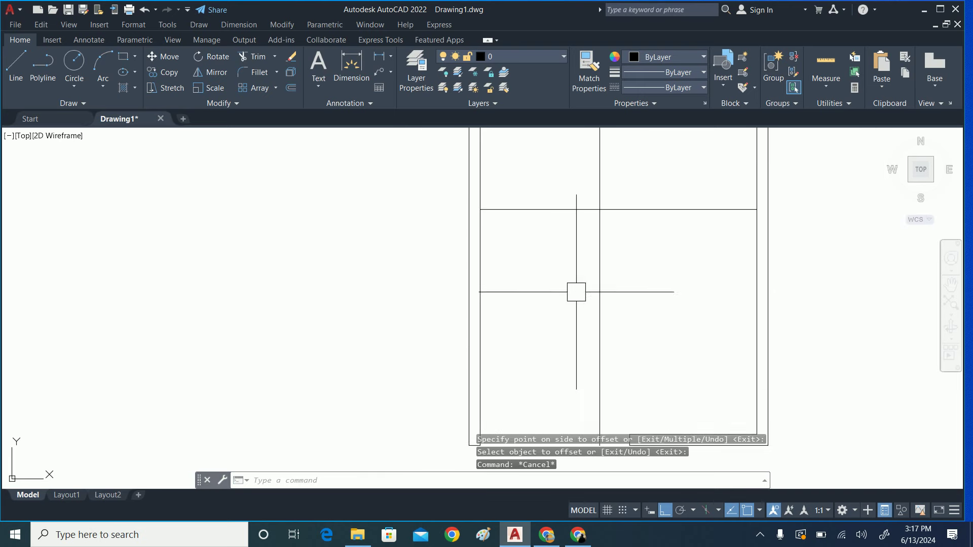
scroll(563, 277, "down", 1)
key("Escape")
key("Escape")
type("dli")
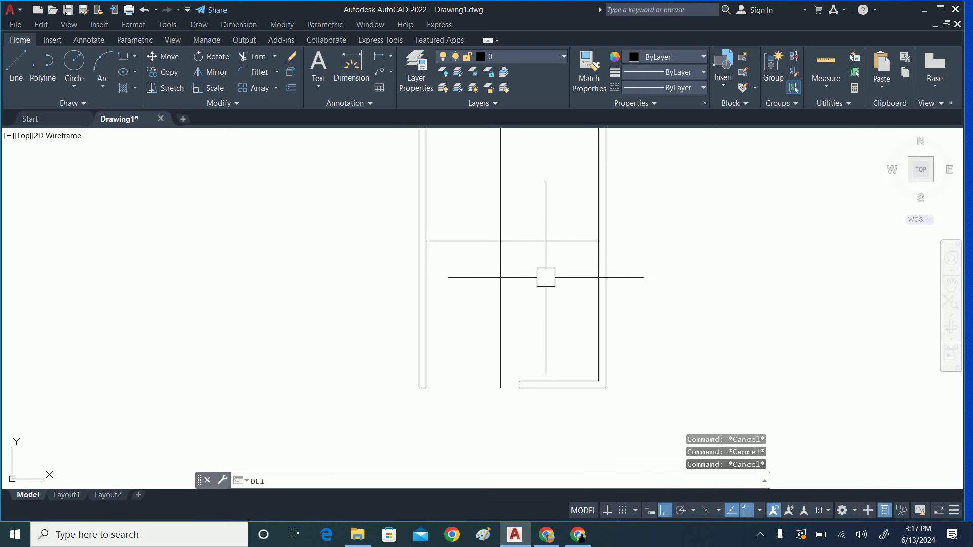
key("Return")
left_click(501, 270)
left_click(599, 270)
scroll(567, 272, "up", 8)
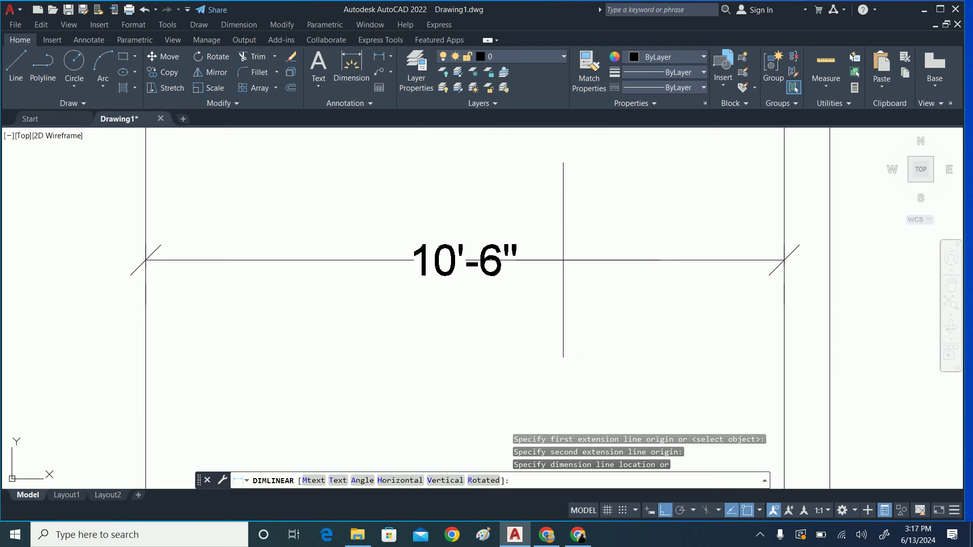
scroll(548, 265, "down", 4)
key("Escape")
key("Escape")
key("Escape")
scroll(507, 261, "down", 2)
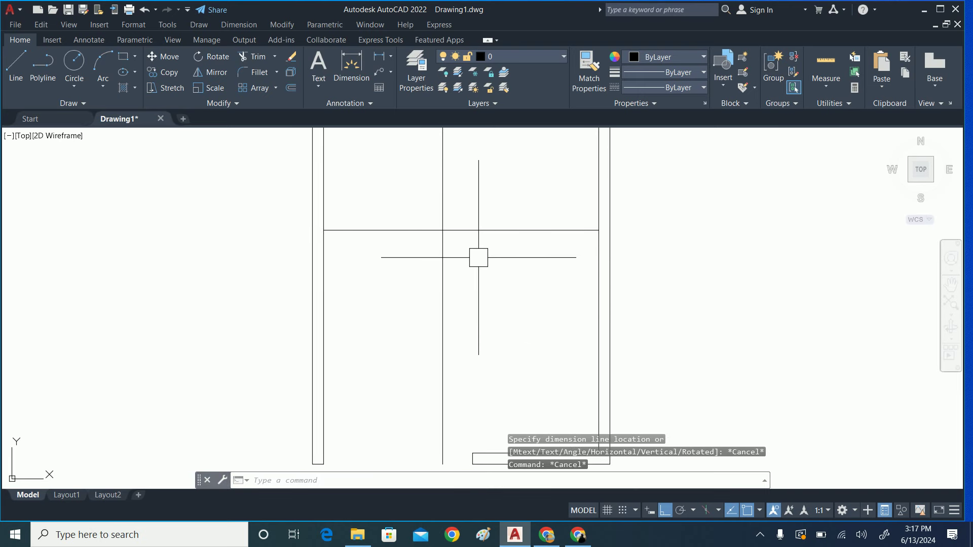
middle_click_drag(479, 256, 451, 300)
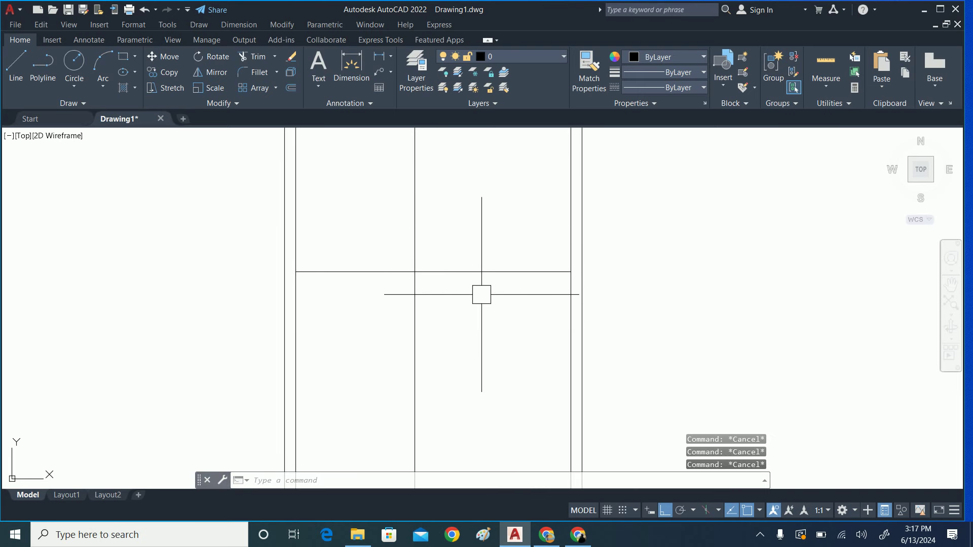
Double the new interior wall with a 4.5 offset to its right.
type("0")
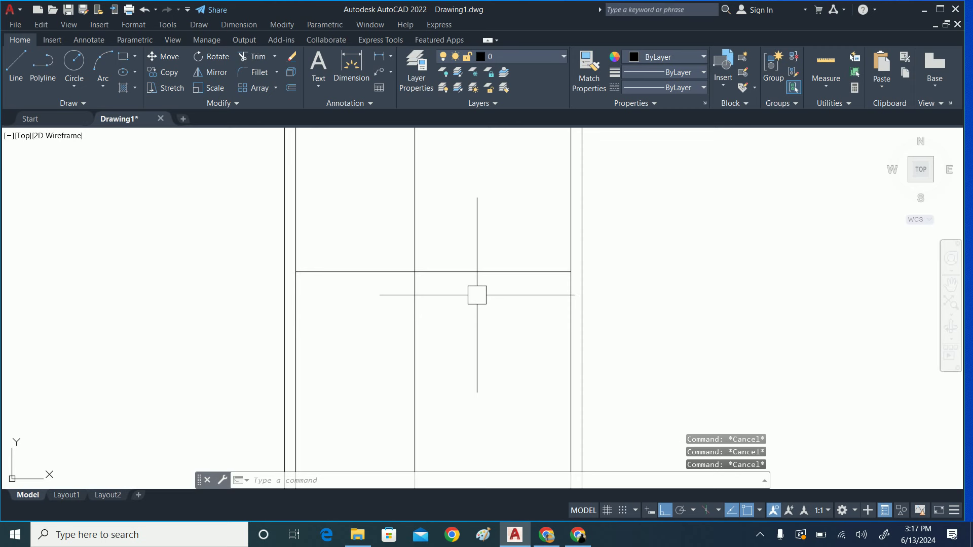
key("Return")
type("4.5")
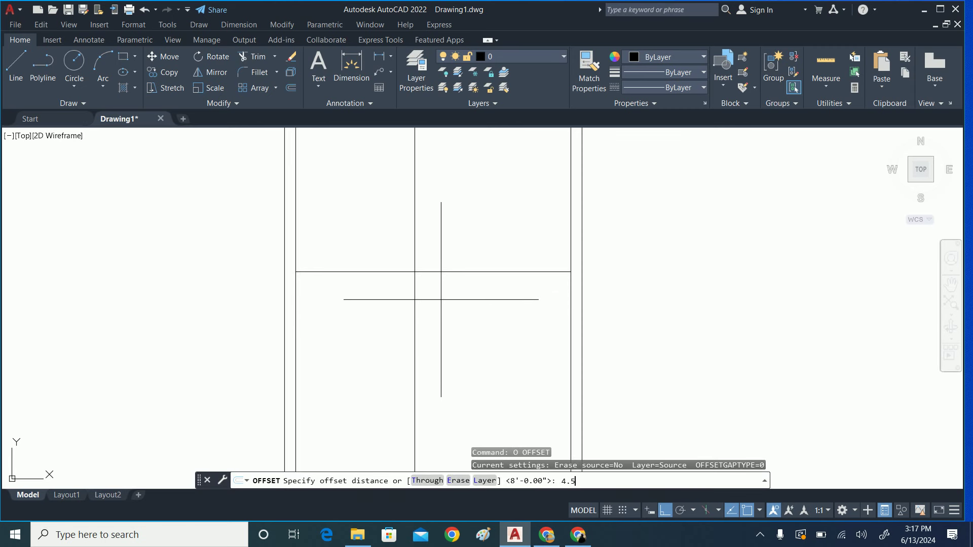
key("Return")
left_click(414, 321)
left_click(446, 302)
scroll(442, 298, "down", 4)
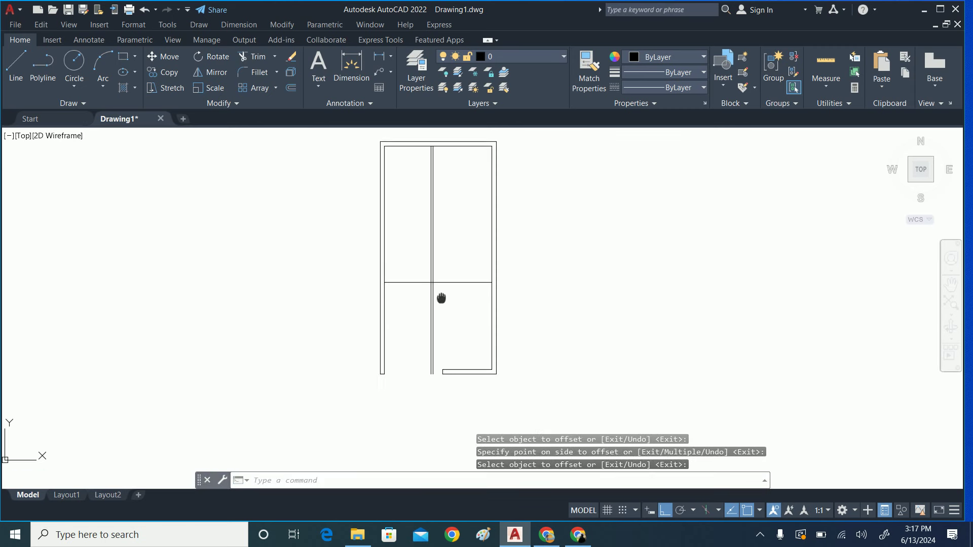
key("Escape")
Double the horizontal cross wall with a 4.5 offset just below it.
scroll(442, 298, "up", 3)
key("Escape")
middle_click_drag(407, 256, 398, 347)
key("Return")
key("Return")
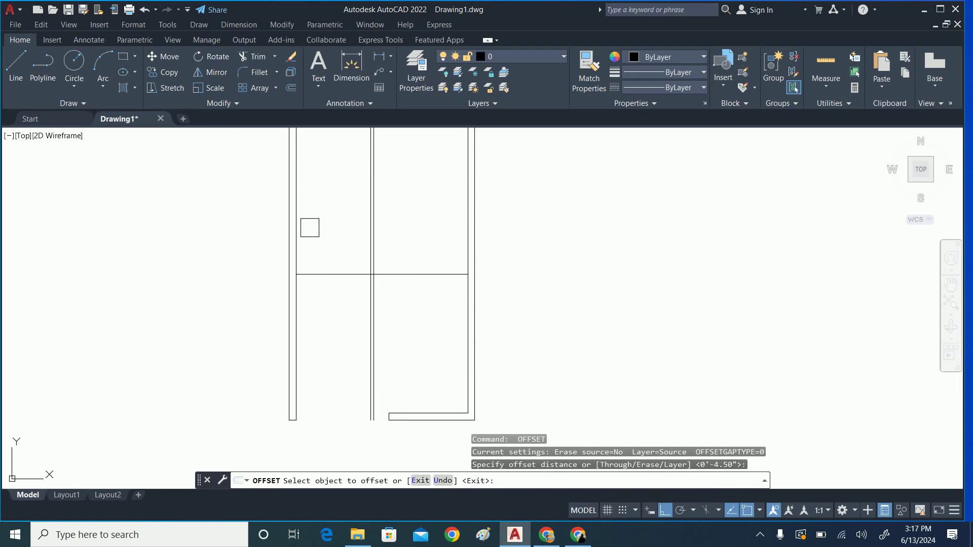
left_click(327, 274)
left_click(395, 305)
key("Escape")
key("Escape")
scroll(369, 278, "up", 3)
key("Escape")
scroll(383, 369, "up", 2)
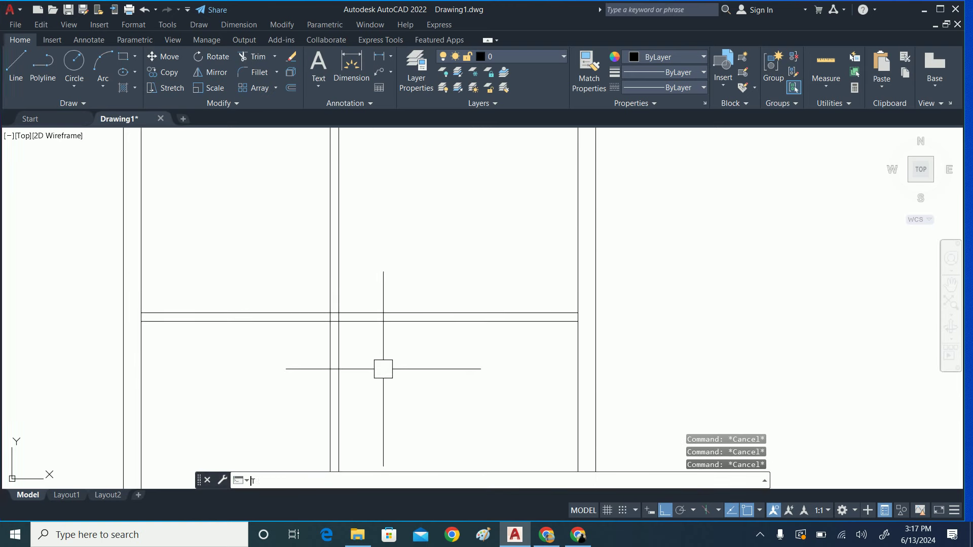
Fence-trim the excess lines where the new double walls cross.
key("Return")
left_click(361, 284)
left_click(298, 274)
key("Return")
scroll(337, 328, "up", 4)
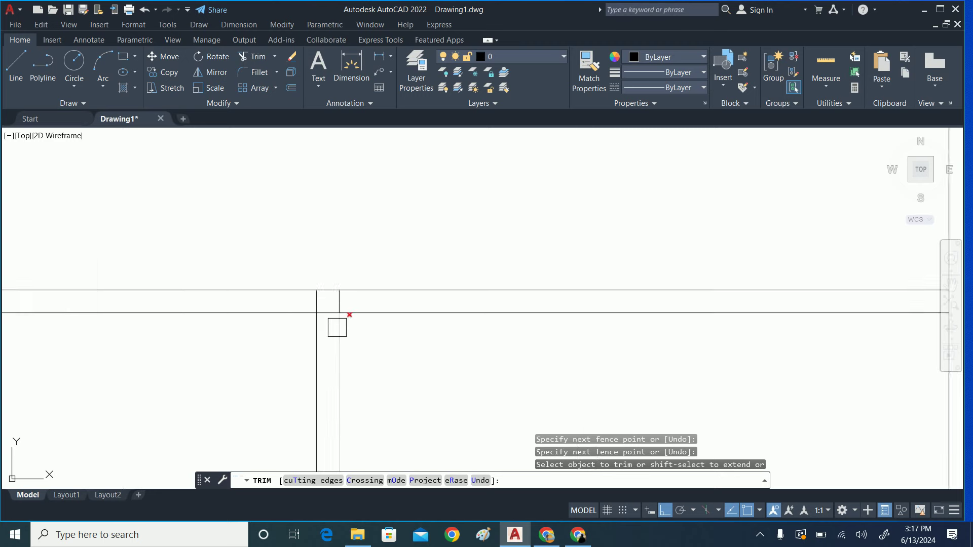
scroll(337, 328, "up", 4)
scroll(375, 257, "down", 6)
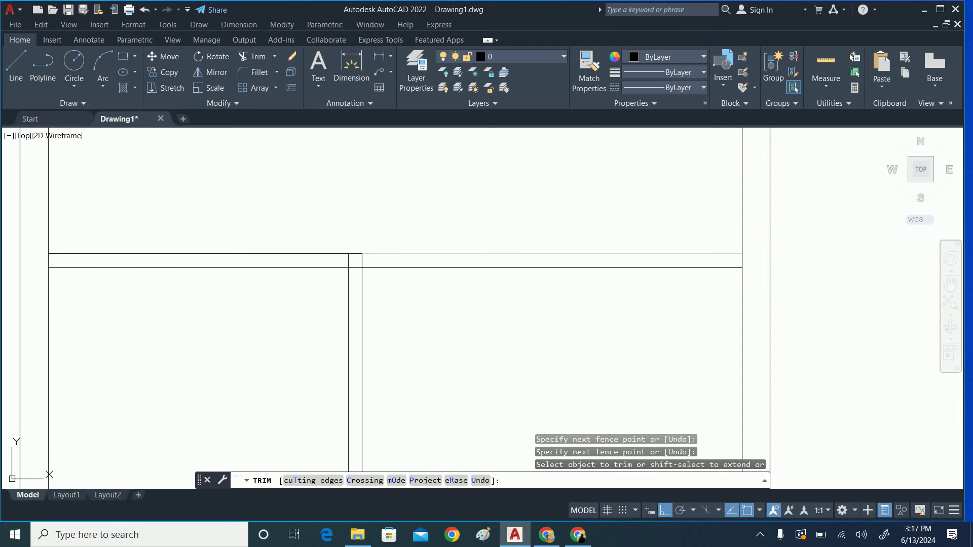
scroll(419, 223, "down", 5)
scroll(412, 254, "up", 5)
key("Escape")
key("Escape")
key("Escape")
middle_click_drag(412, 254, 355, 261)
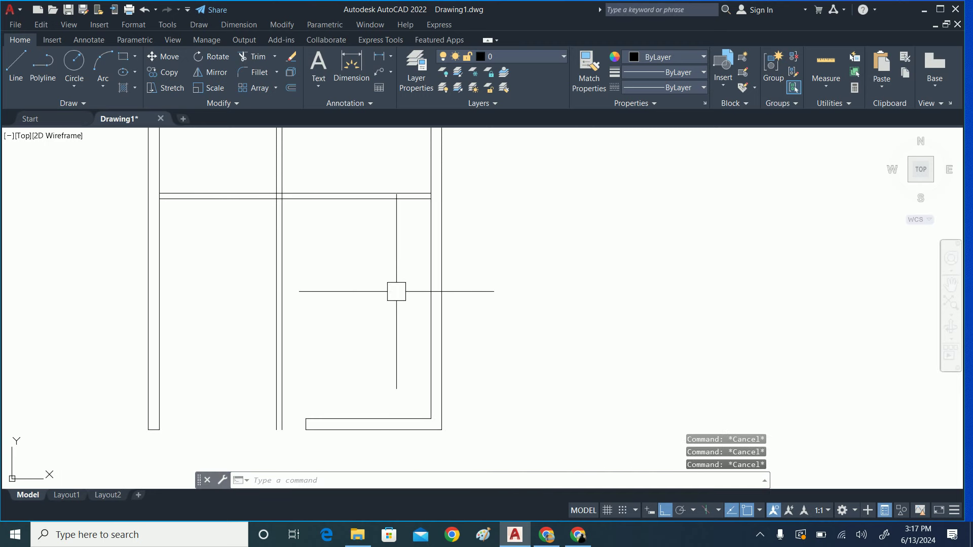
Add a double-line wall 36 above the bottom wall, 4.5 thick.
type("o")
key("Return")
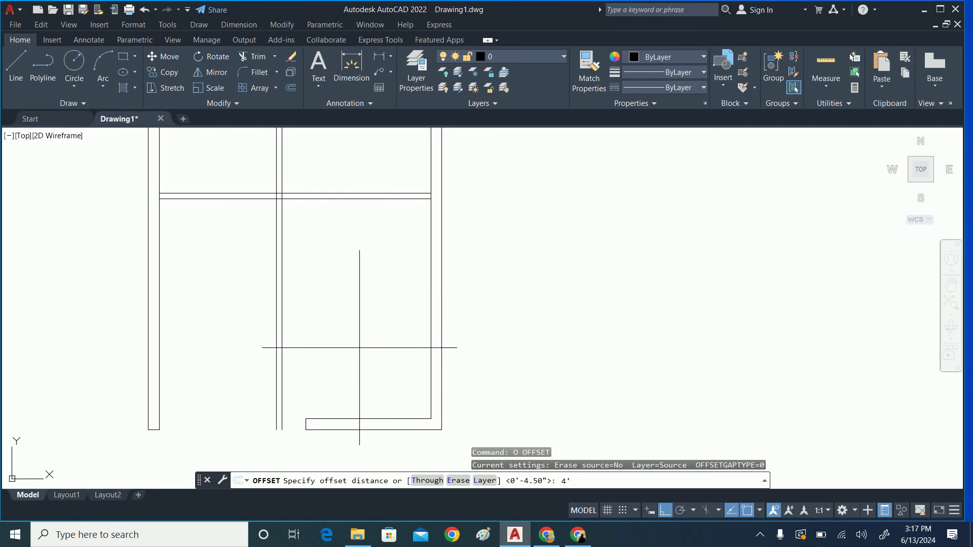
key("Return")
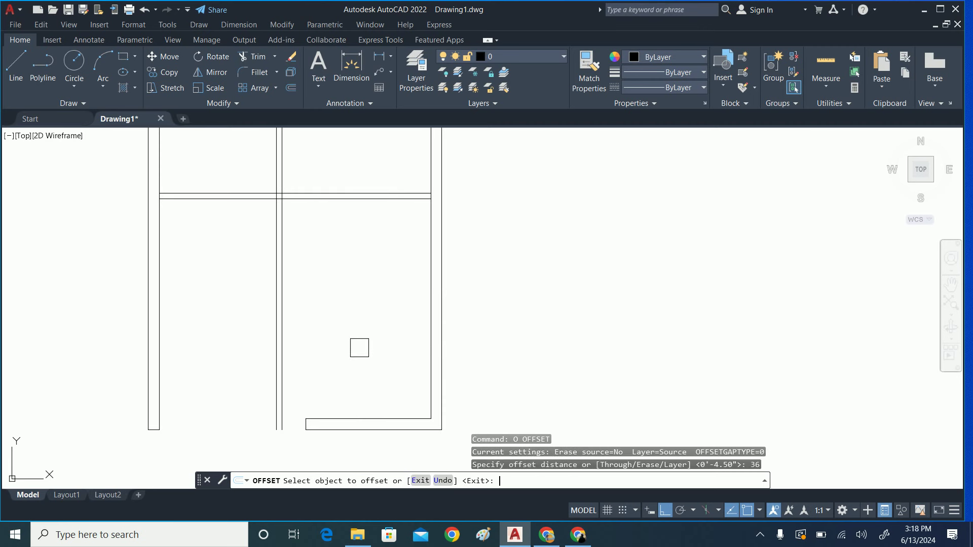
left_click(331, 422)
left_click(325, 381)
key("Escape")
key("Return")
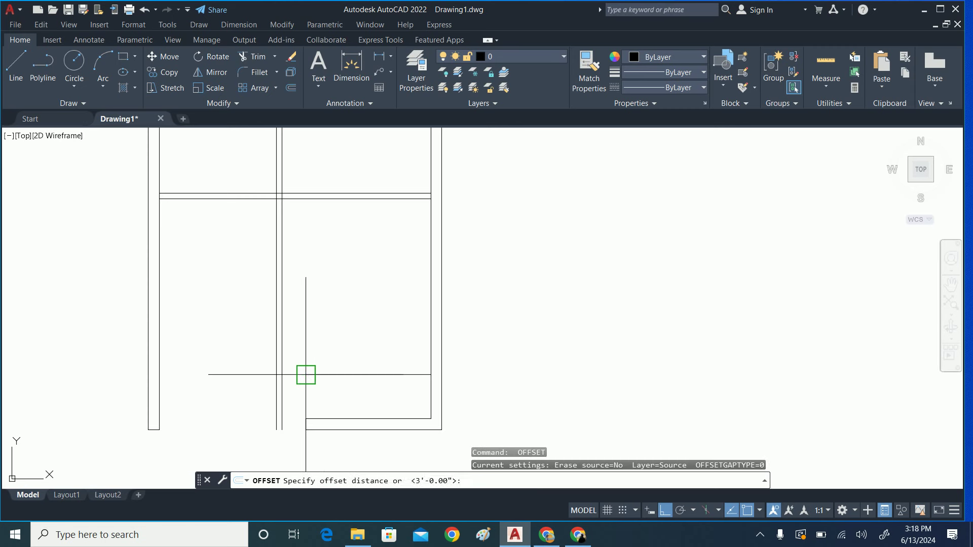
type("4.5")
key("Return")
left_click(307, 375)
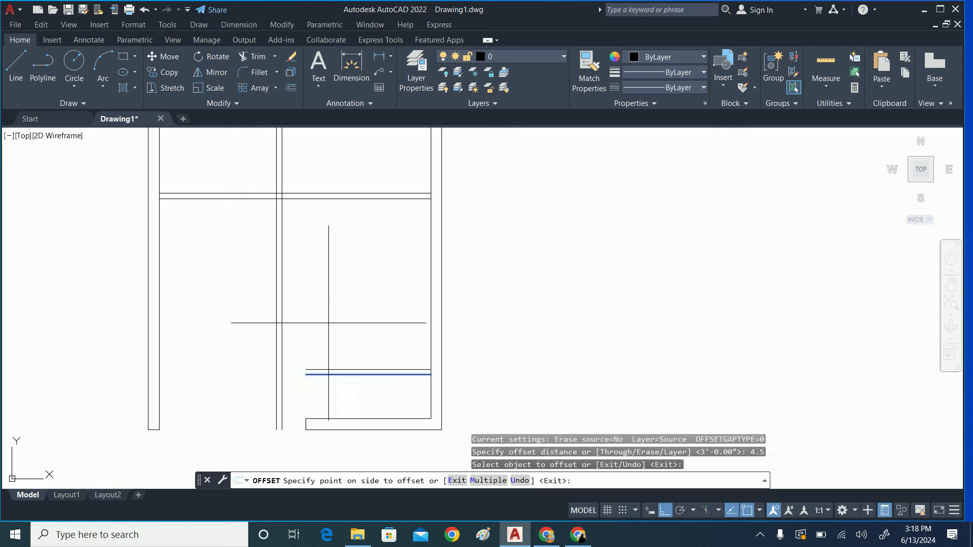
left_click(336, 342)
key("Escape")
Extend the new wall lines with a fence and cut the vertical line below them.
type("ex")
key("Return")
left_click(354, 321)
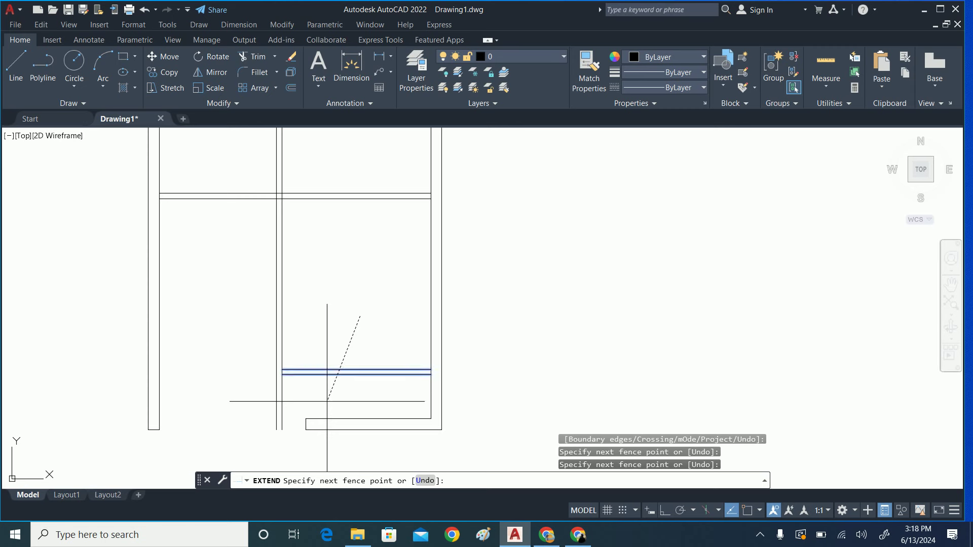
left_click(327, 384)
key("Return")
left_click(294, 379)
scroll(292, 391, "up", 5)
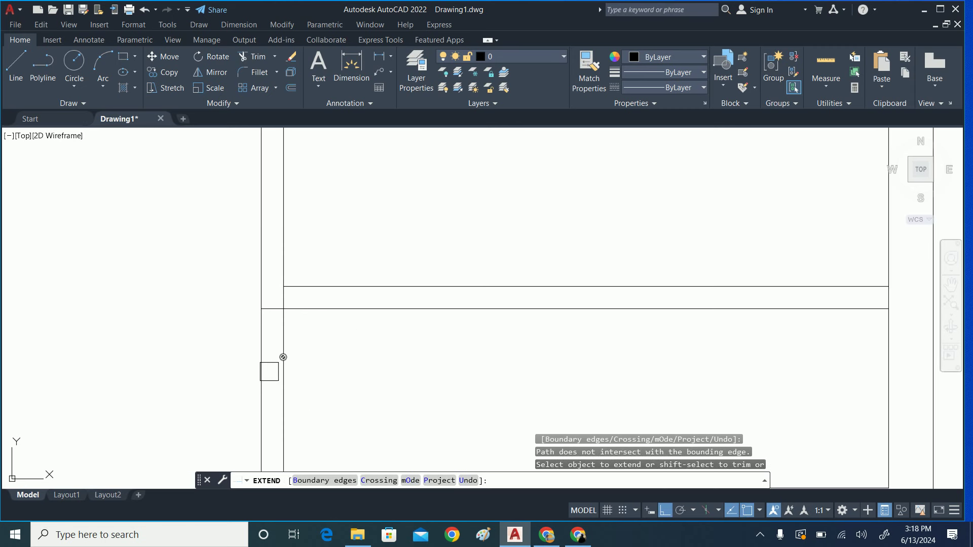
left_click(269, 372, "shift")
Extend the remaining short lines and the vertical wall line up to their boundaries.
scroll(284, 304, "up", 2)
scroll(306, 330, "down", 3)
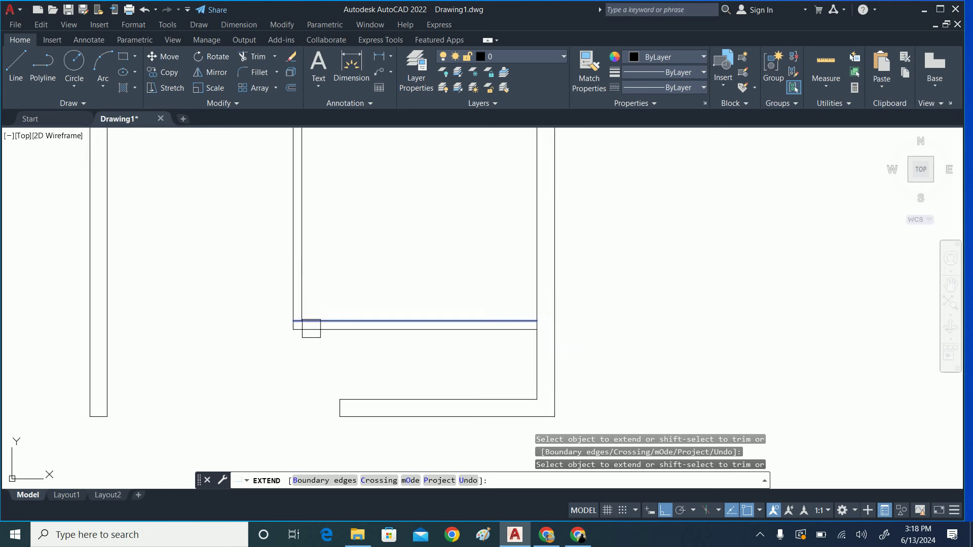
scroll(503, 330, "up", 5)
left_click(657, 342)
scroll(659, 342, "down", 2)
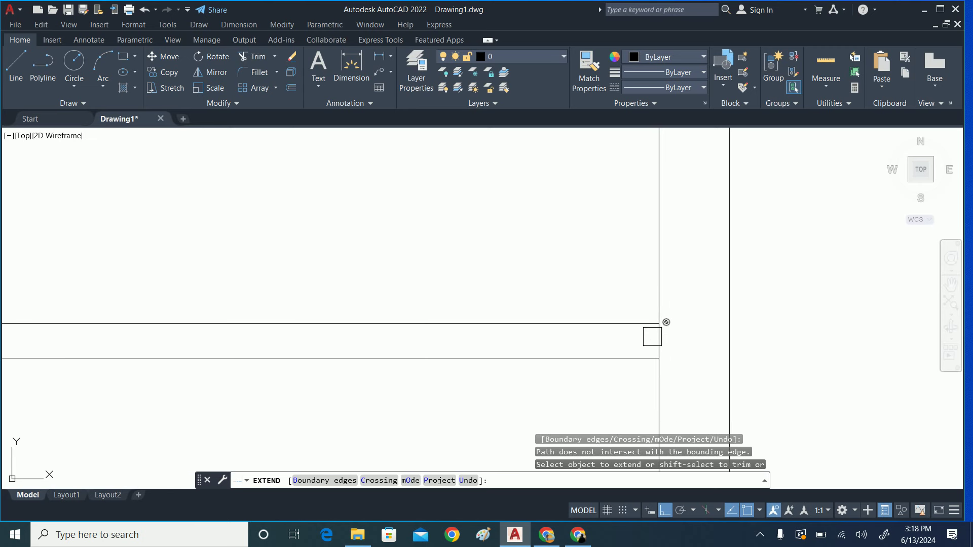
left_click(655, 341)
scroll(589, 293, "down", 3)
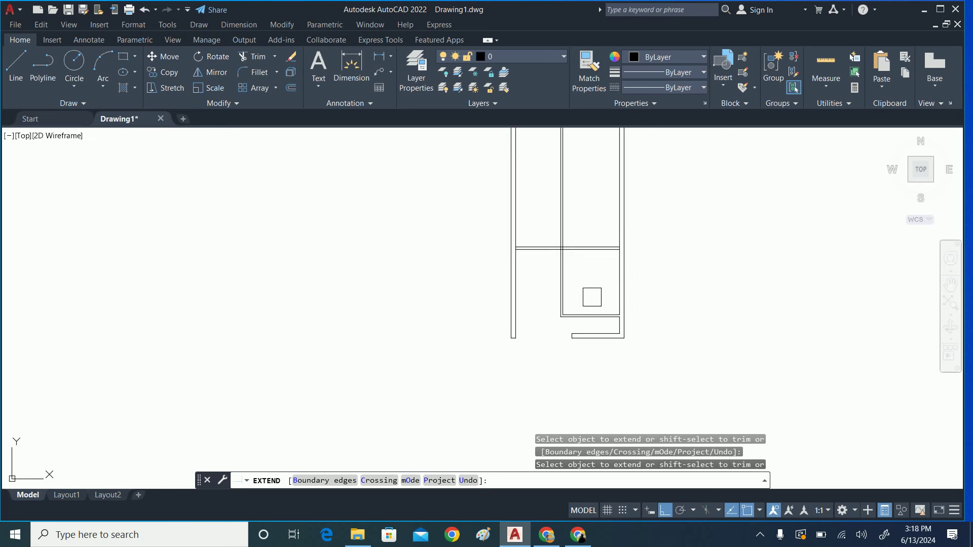
scroll(533, 300, "down", 2)
scroll(598, 255, "up", 4)
scroll(335, 354, "up", 2)
scroll(480, 358, "up", 3)
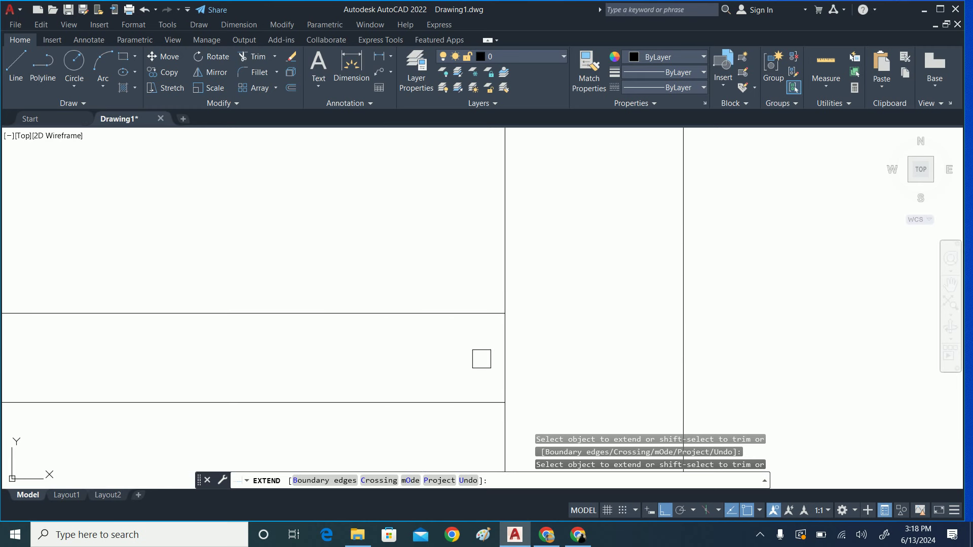
scroll(504, 345, "down", 5)
left_click(393, 327)
scroll(339, 321, "up", 5)
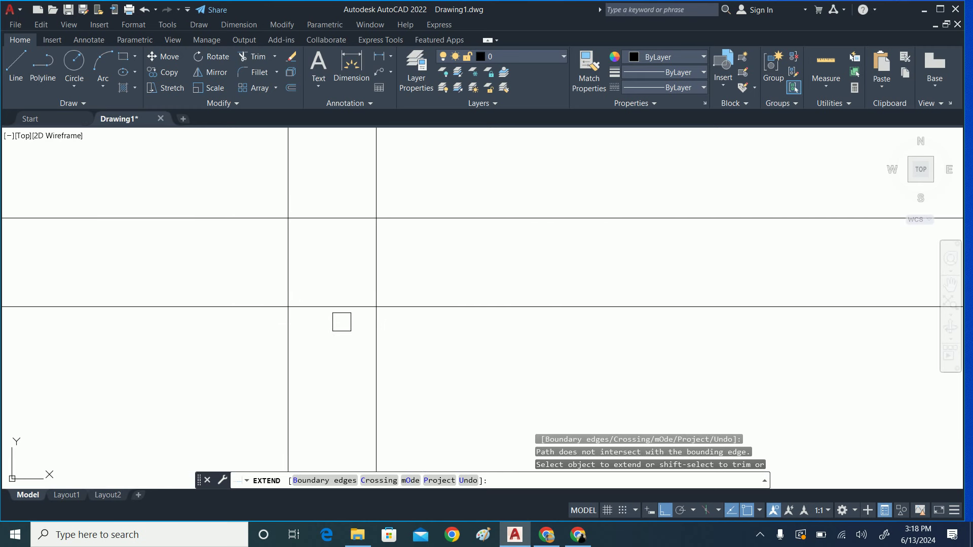
scroll(330, 225, "down", 2)
scroll(347, 280, "down", 3)
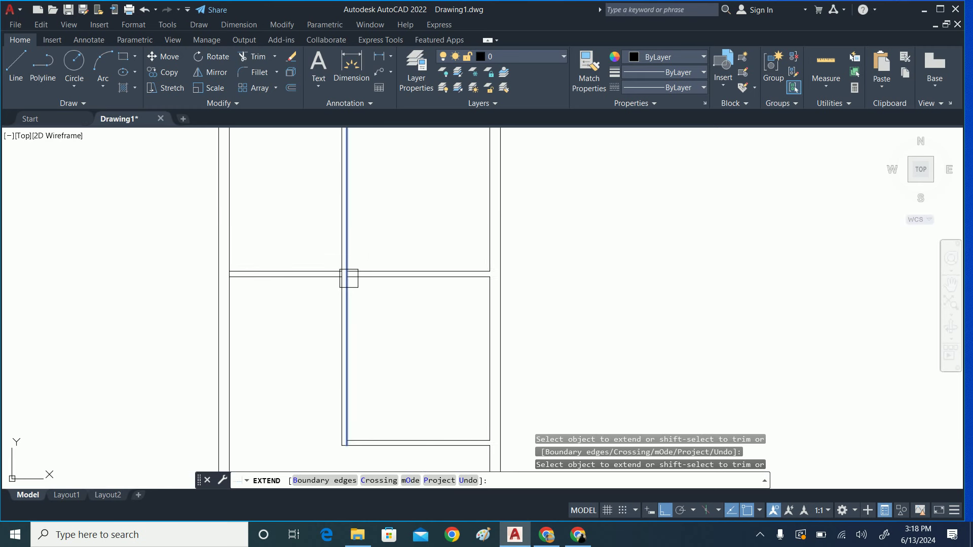
left_click(348, 279)
scroll(347, 279, "up", 5)
scroll(332, 234, "down", 2)
scroll(390, 305, "down", 5)
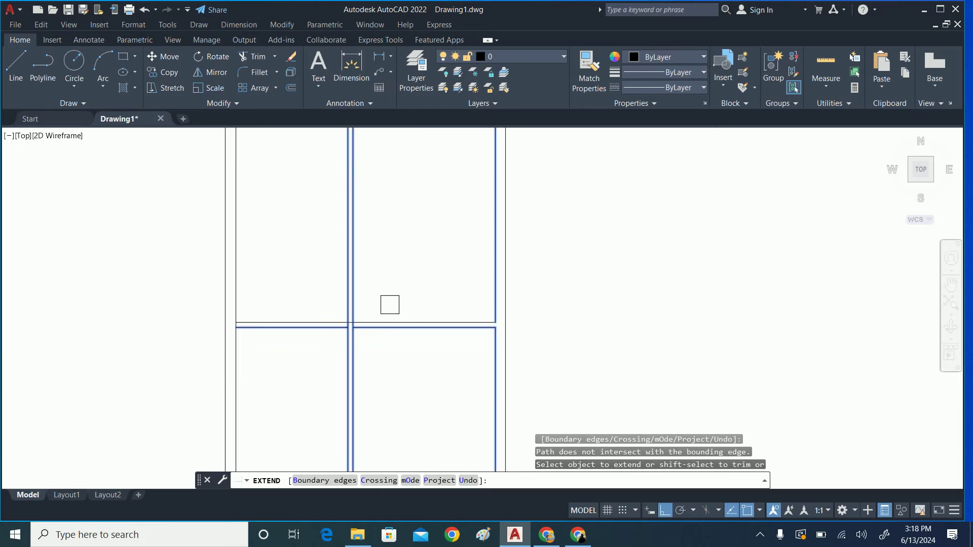
scroll(389, 305, "down", 2)
key("Escape")
Regenerate the drawing display with RE.
type("re")
key("Return")
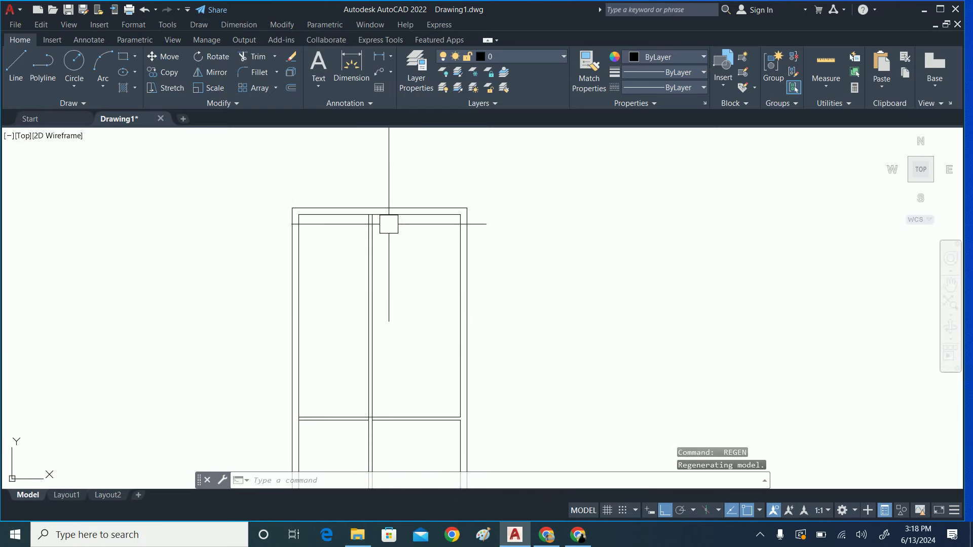
scroll(389, 224, "up", 4)
key("Escape")
key("Escape")
key("Escape")
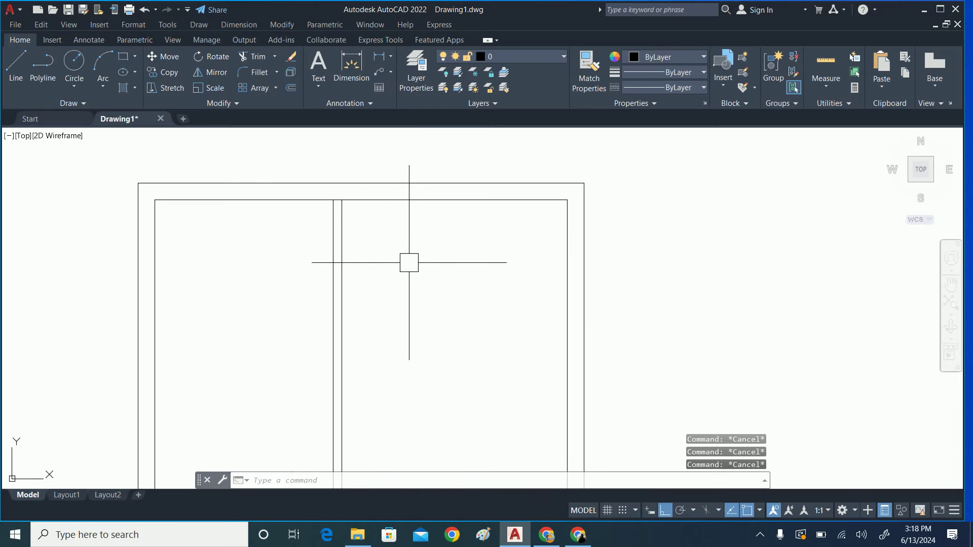
Offset the top inner wall line 36 inches (3') downward.
type("o")
key("Return")
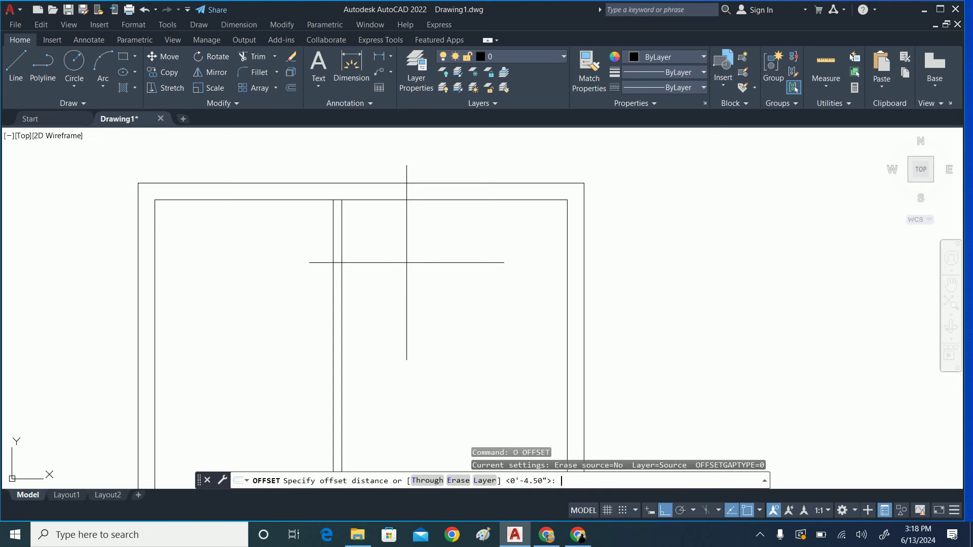
type("6")
key("Return")
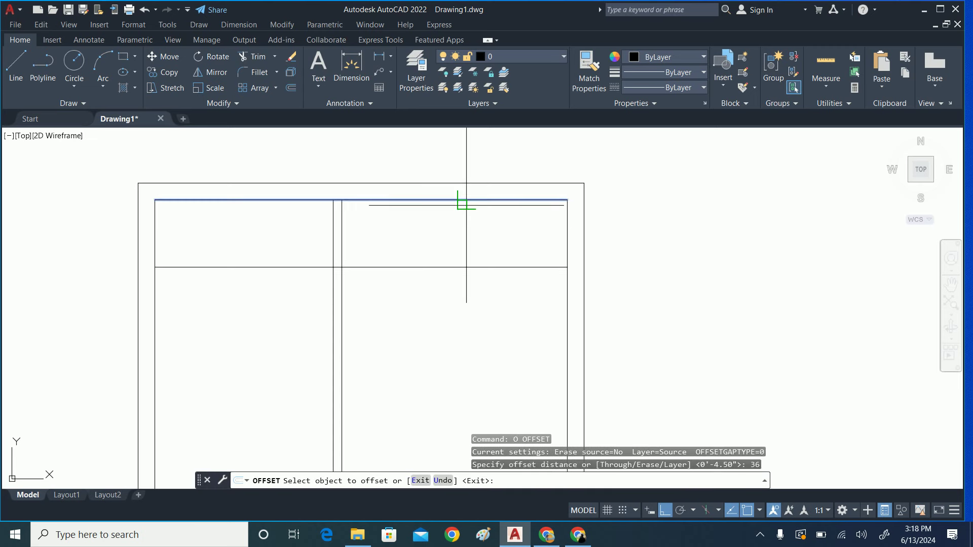
left_click(463, 199)
left_click(466, 270)
key("Escape")
middle_click_drag(441, 289, 452, 253)
Offset the new line 4.5 inches down to give the wall its thickness.
type("o")
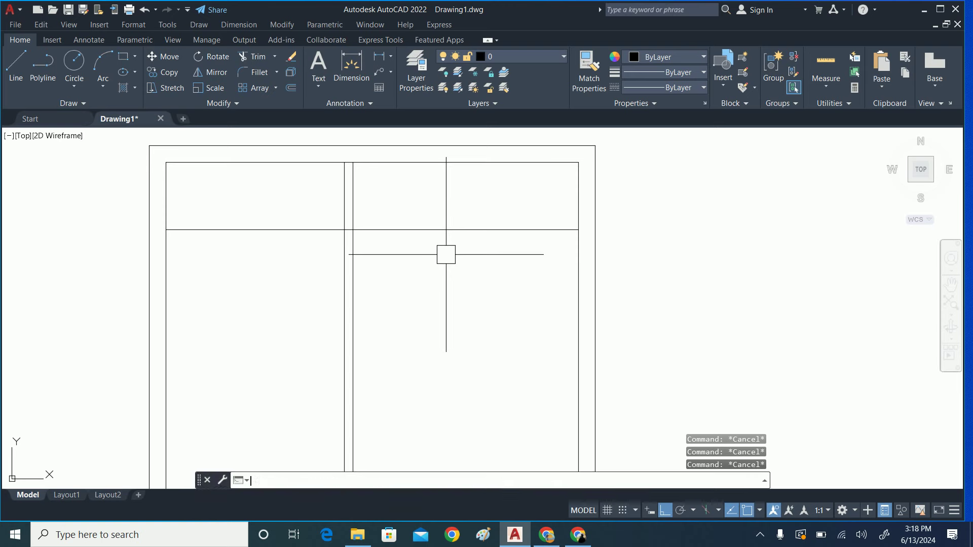
key("Return")
type("4.5")
key("Return")
left_click(446, 231)
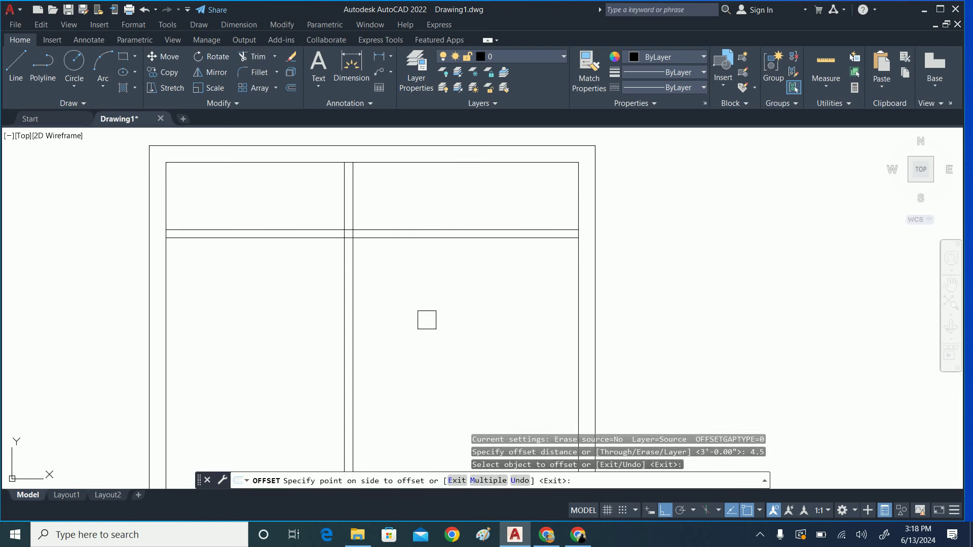
left_click(426, 322)
key("Return")
mouse_move(425, 321)
middle_mouse_down()
mouse_move(435, 220)
mouse_move(408, 279)
middle_mouse_up()
Trim the new wall lines where they cross the left room and other walls.
type("tr")
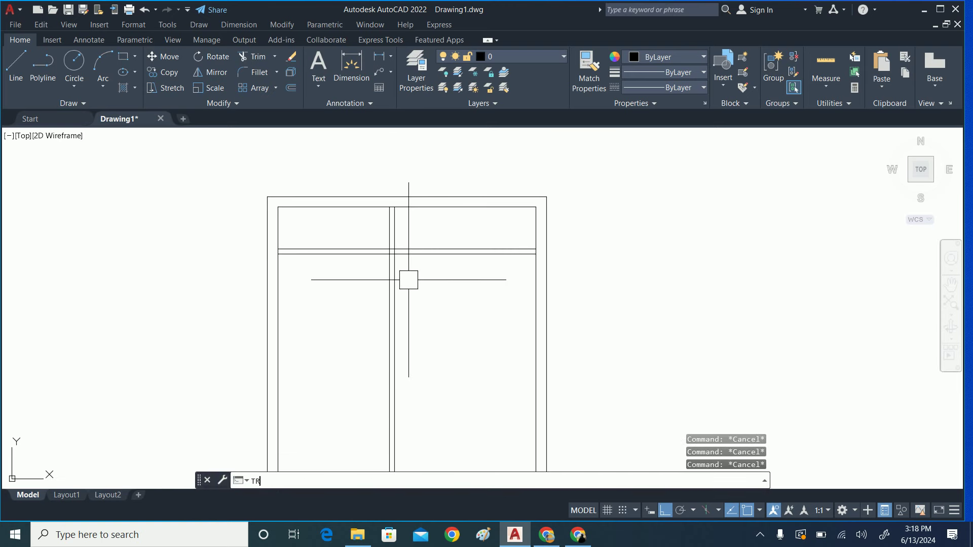
key("Return")
mouse_move(337, 226)
left_mouse_down()
mouse_move(326, 289)
mouse_move(277, 385)
left_mouse_up()
scroll(321, 251, "up", 3)
scroll(322, 250, "down", 2)
scroll(589, 407, "down", 5)
scroll(624, 314, "up", 4)
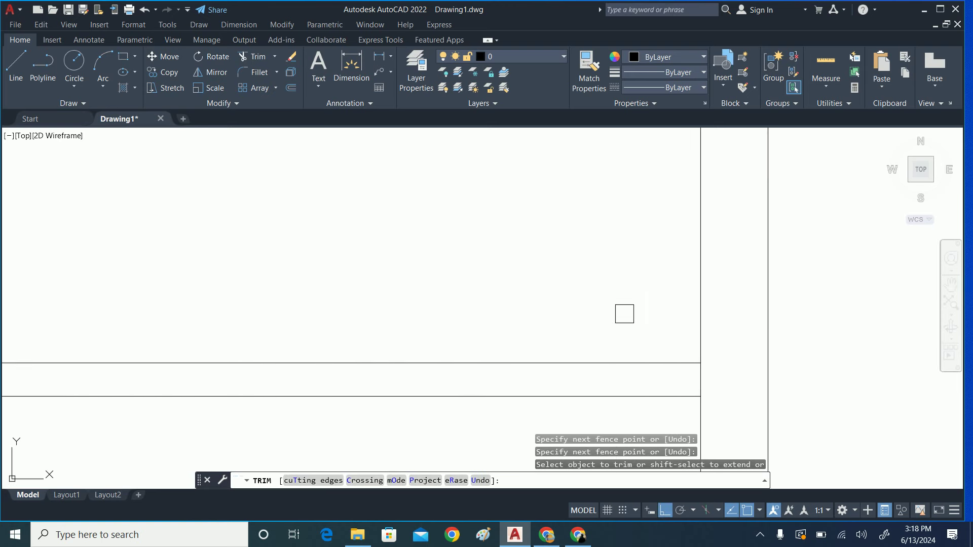
left_click(711, 382)
scroll(706, 371, "down", 3)
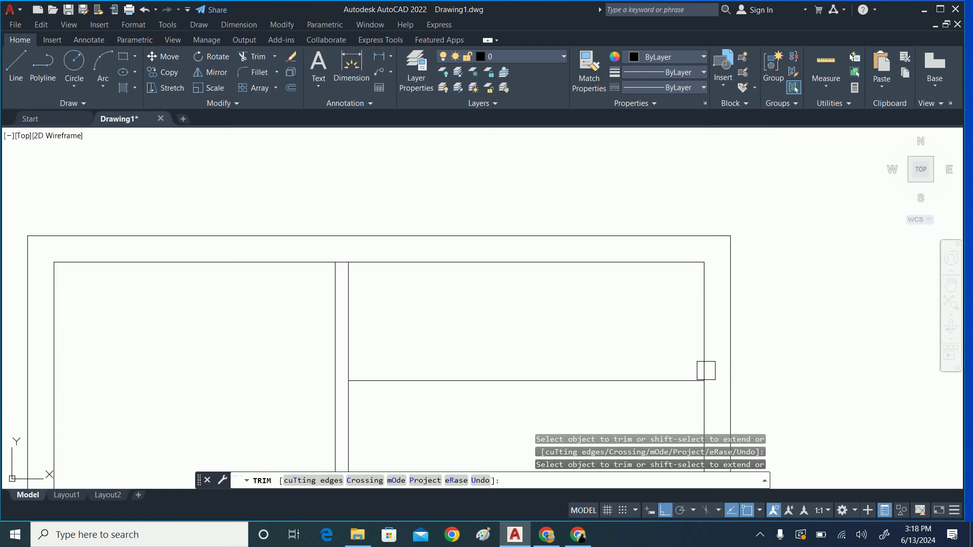
scroll(730, 341, "up", 3)
scroll(276, 329, "down", 3)
scroll(428, 326, "up", 3)
scroll(439, 337, "up", 2)
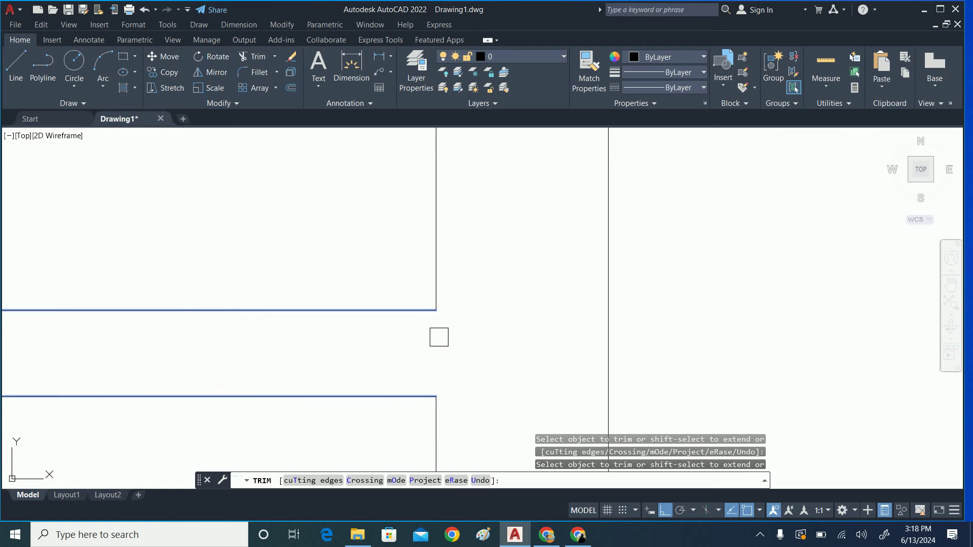
scroll(439, 337, "down", 5)
scroll(426, 336, "down", 2)
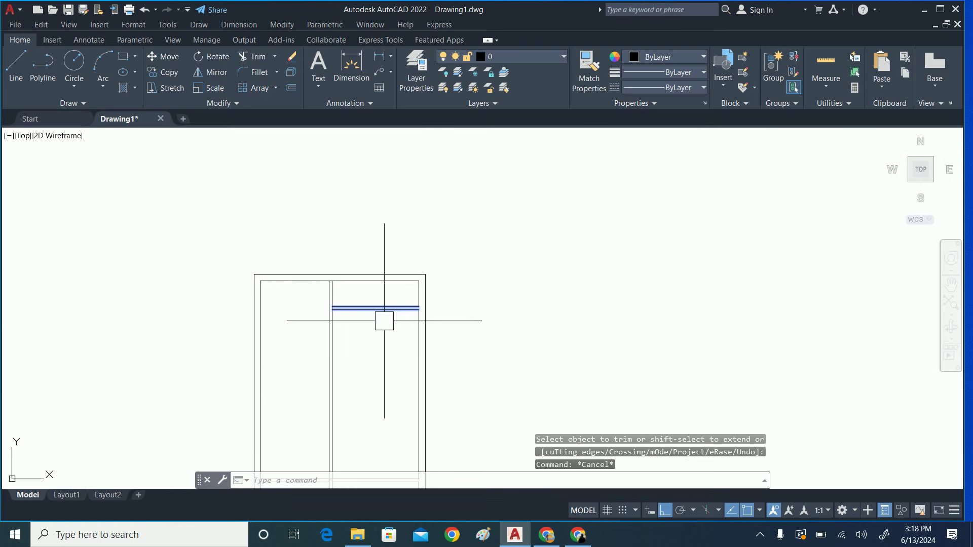
Offset the lower line of the new wall 12' further down.
type("o")
key("Return")
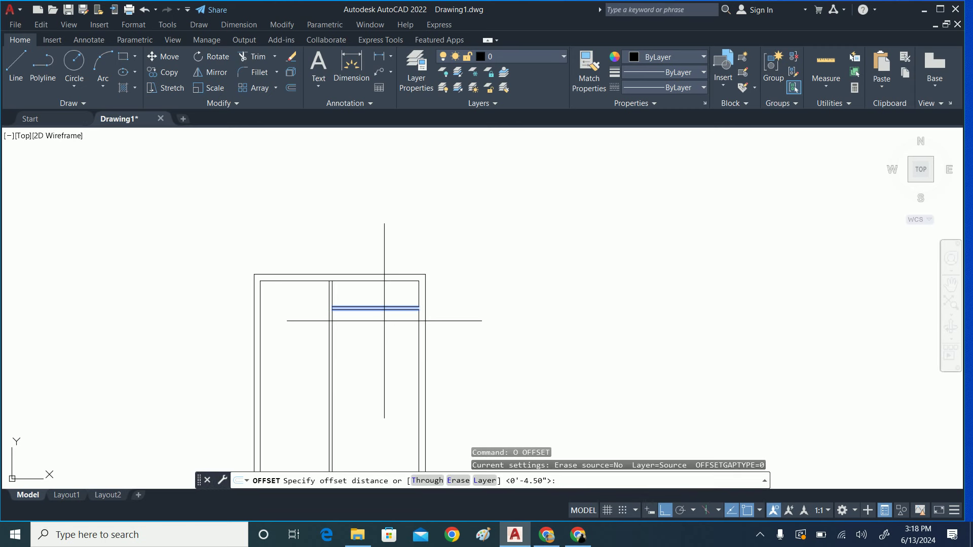
key("Return")
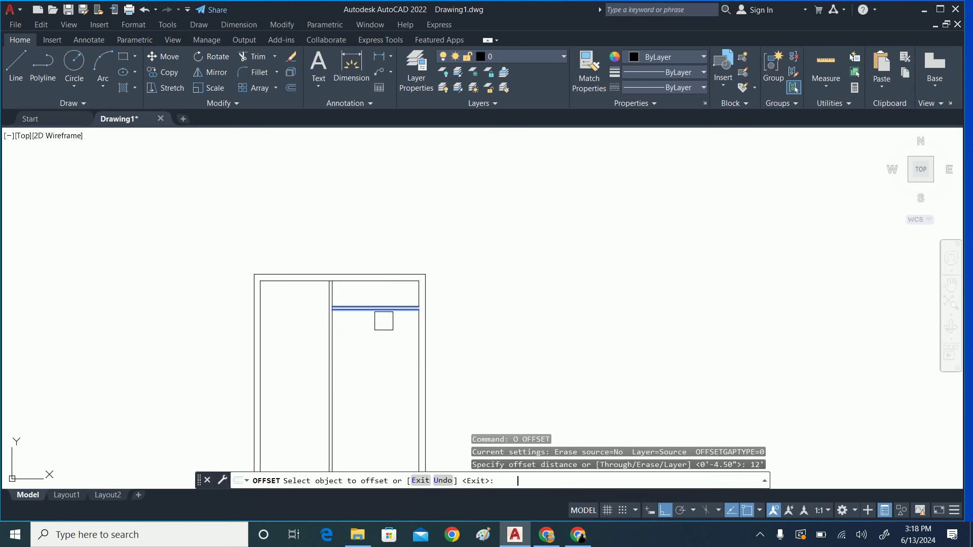
scroll(377, 319, "up", 4)
left_click(359, 304)
left_click(345, 402)
scroll(352, 278, "up", 2)
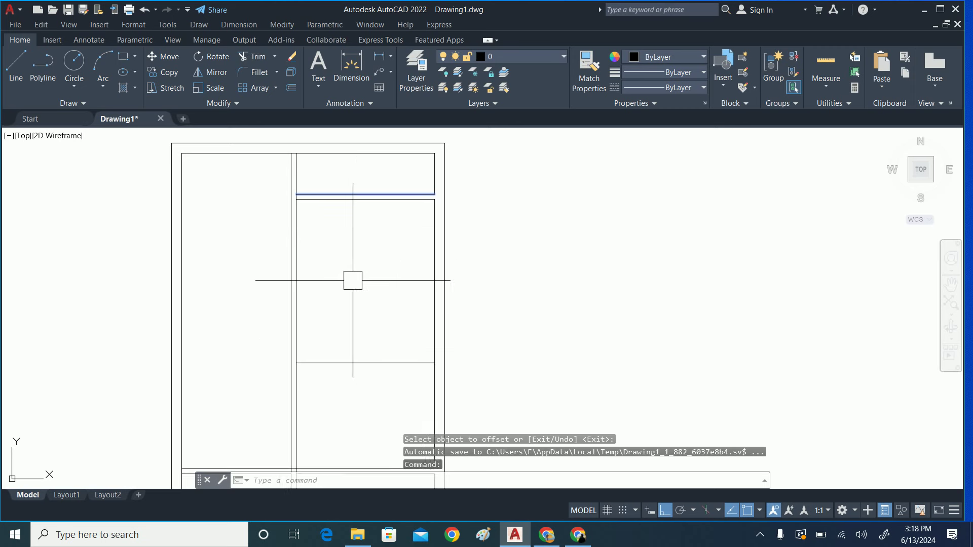
key("Escape")
key("Escape")
key("Escape")
middle_click_drag(354, 250, 389, 363)
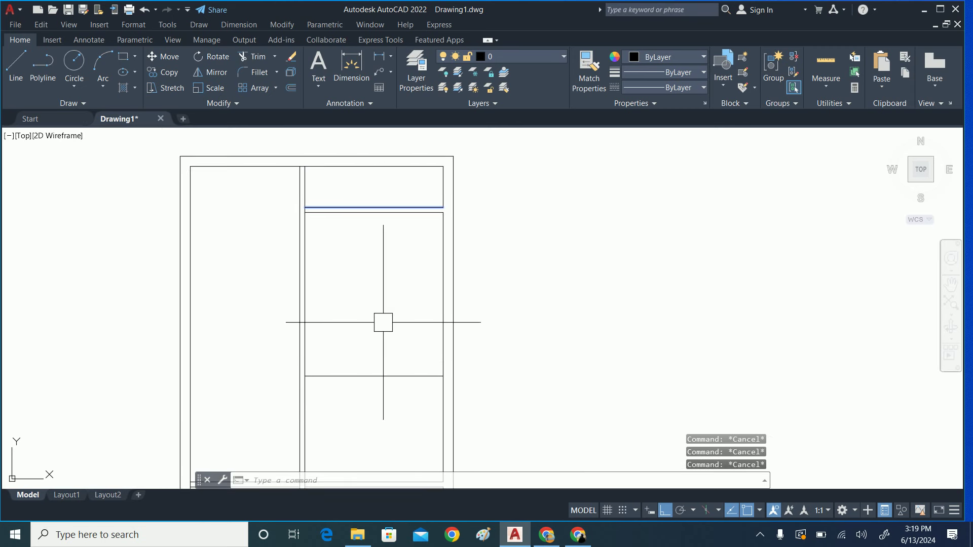
Offset that line 4.5 inches down to double it into a wall.
key("space")
type("4.5")
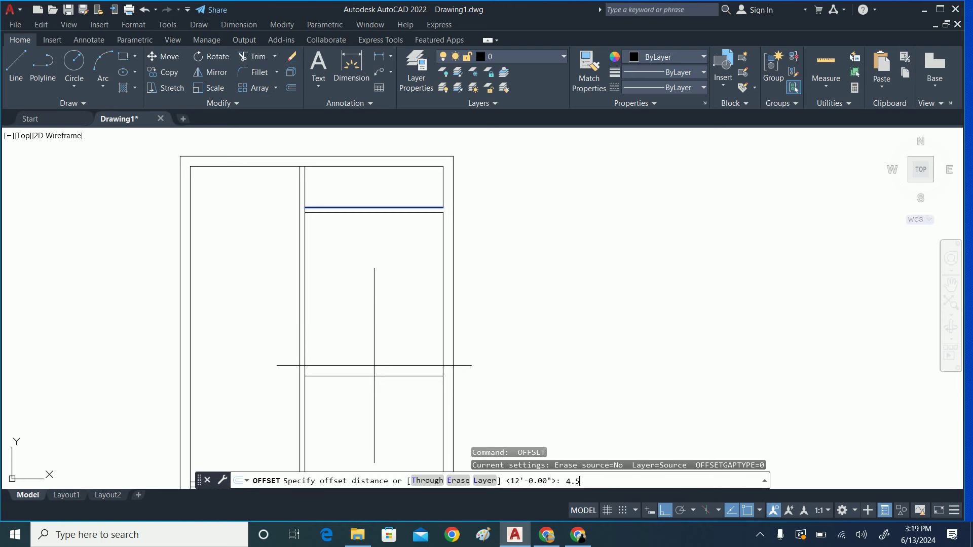
key("Return")
left_click(387, 377)
left_click(371, 415)
key("Escape")
middle_click_drag(371, 415, 457, 284)
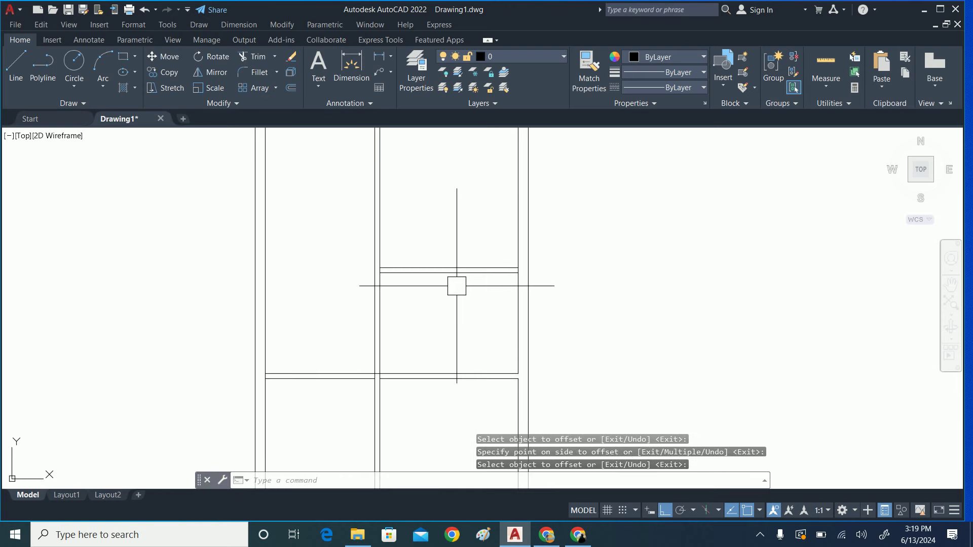
key("Escape")
key("Escape")
key("Escape")
Trim the new wall line back at the vertical wall.
type("tr")
key("space")
scroll(390, 276, "up", 6)
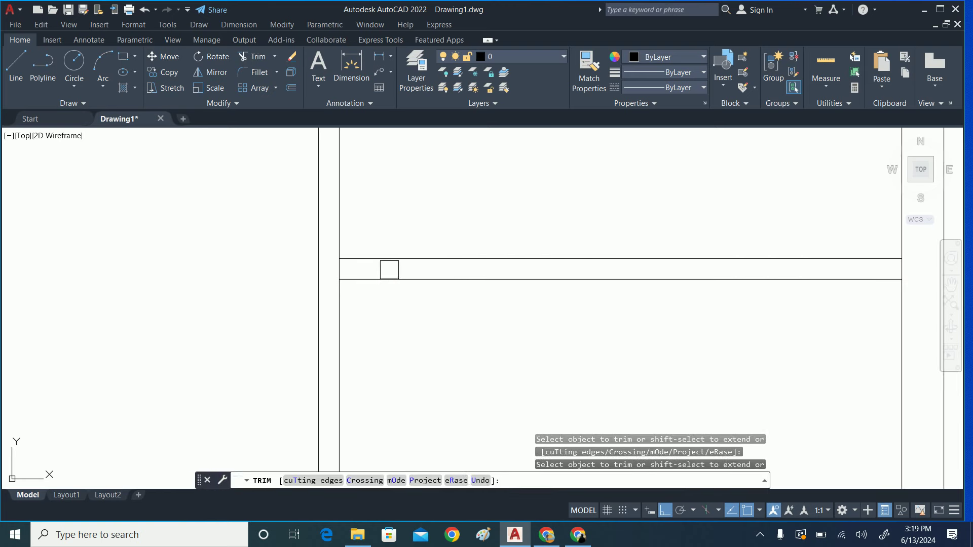
left_click(380, 280)
scroll(375, 276, "down", 4)
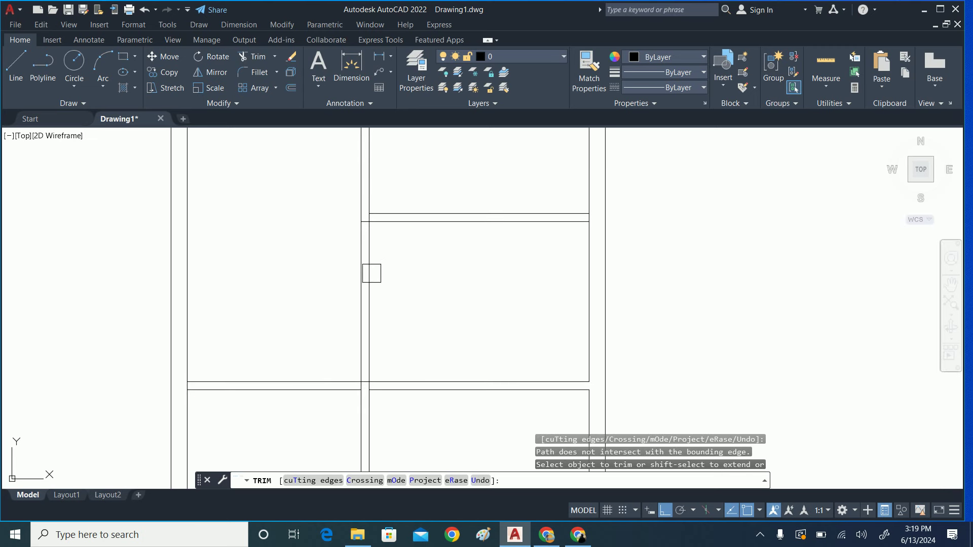
scroll(348, 414, "up", 3)
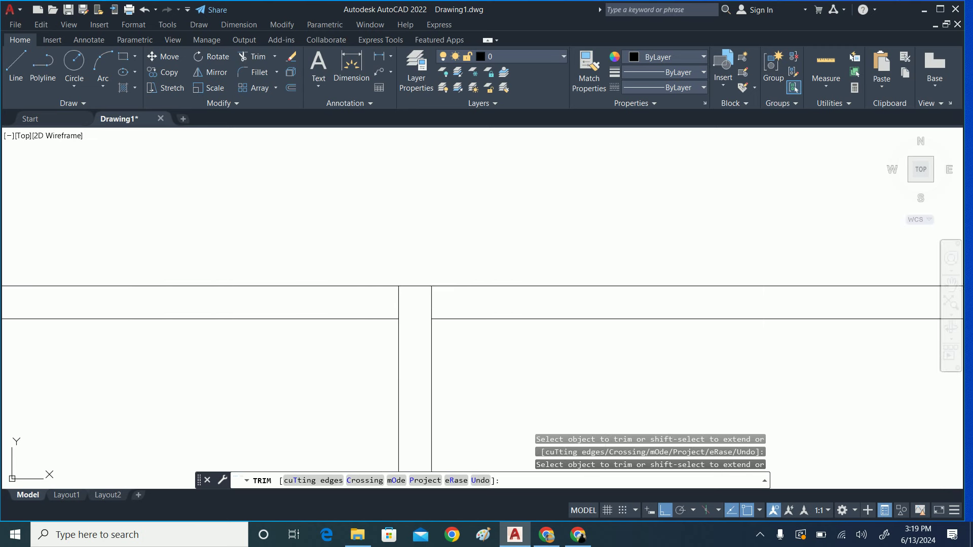
scroll(358, 318, "down", 3)
scroll(483, 240, "up", 3)
scroll(492, 249, "up", 2)
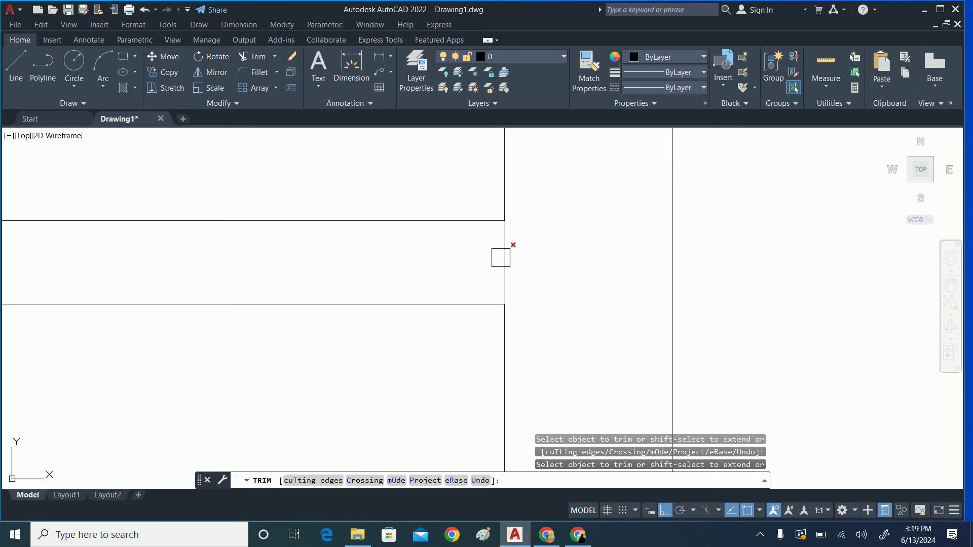
scroll(446, 284, "down", 3)
scroll(375, 345, "down", 2)
End the trim, then try a 12' offset of the top inner wall line and cancel it.
key("Escape")
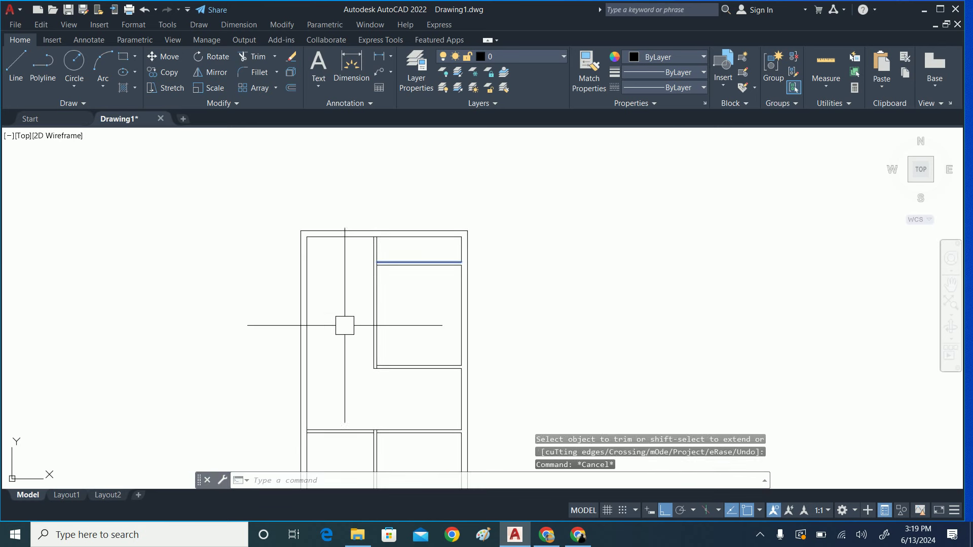
middle_click_drag(343, 326, 387, 313)
key("Escape")
key("Escape")
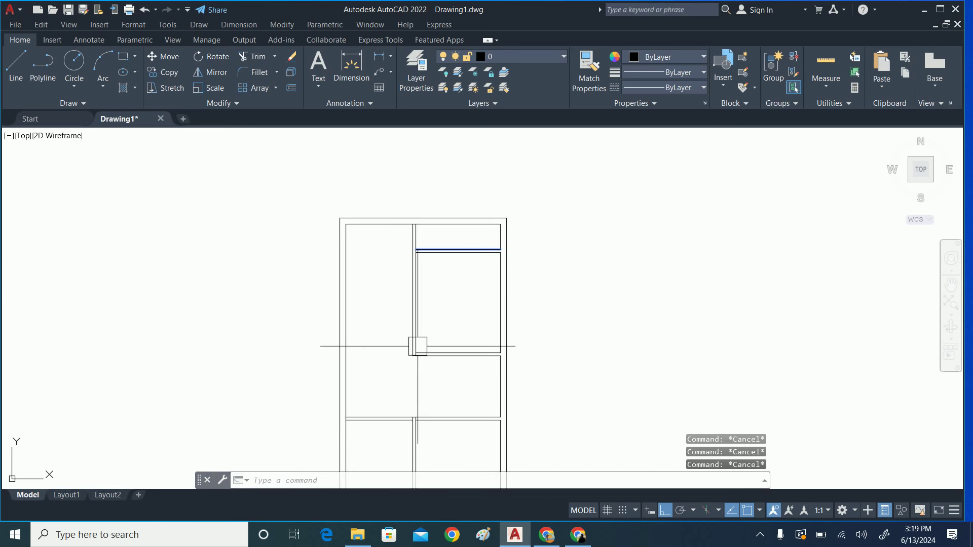
type("o")
key("Return")
type("12'")
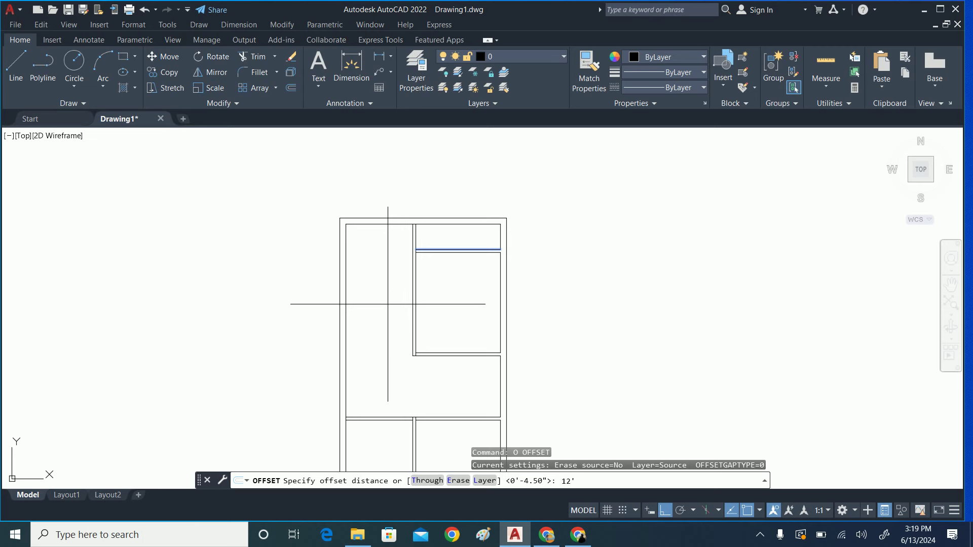
key("Return")
left_click(381, 224)
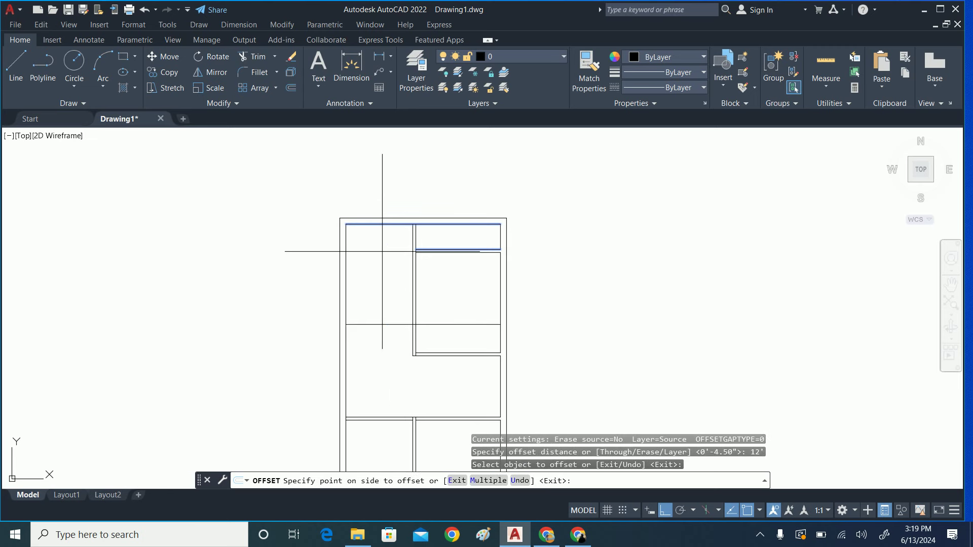
key("Escape")
key("Escape")
key("Escape")
scroll(404, 326, "up", 3)
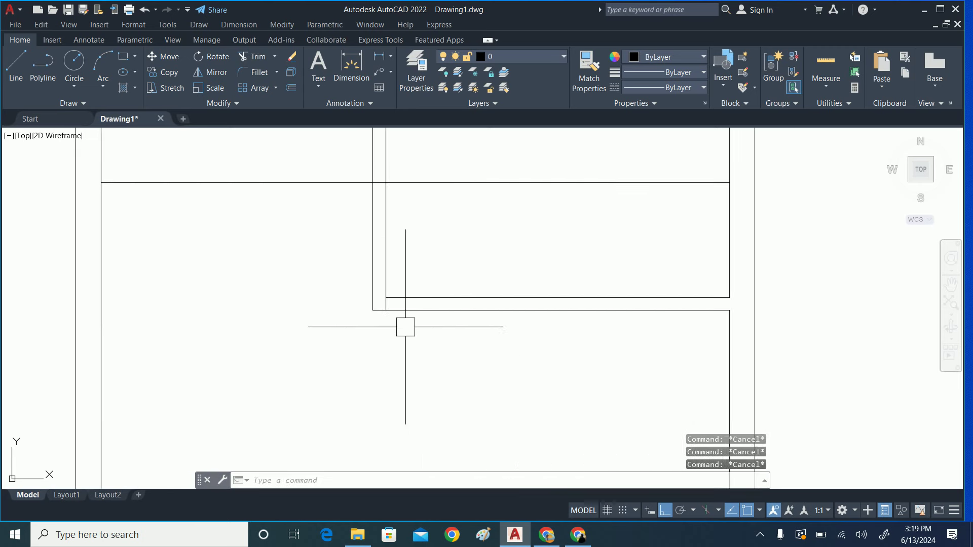
scroll(367, 384, "up", 2)
Check the distance from the wall corner to the line above with a linear dimension, then cancel.
type("DLI")
key("Return")
key("Escape")
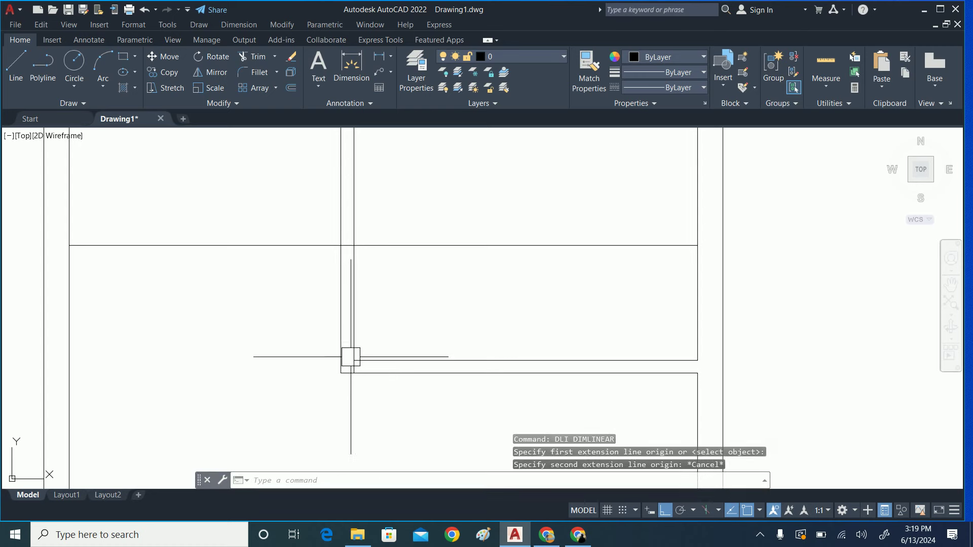
key("Return")
left_click(353, 360)
left_click(349, 249)
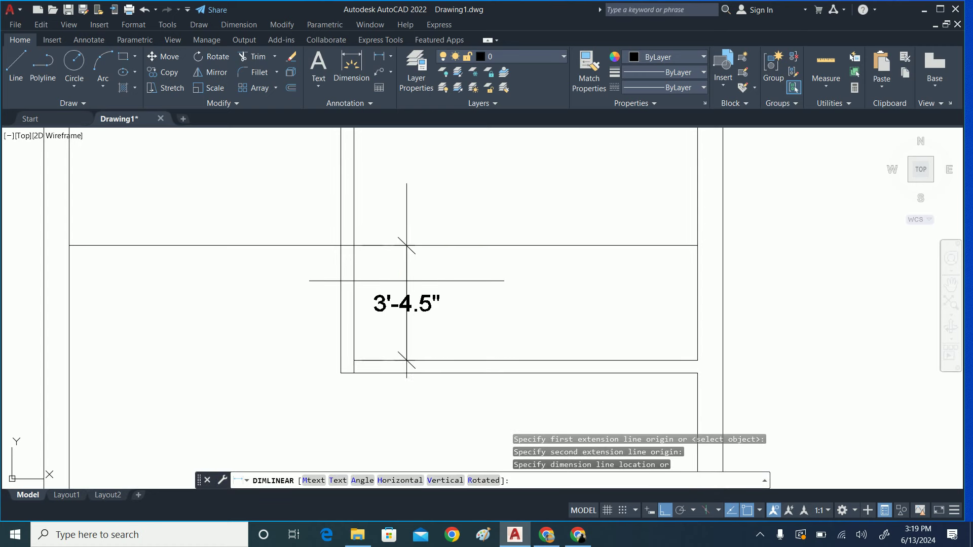
key("Escape")
key("Escape")
scroll(403, 288, "down", 2)
Offset the horizontal wall line 4 inches downward.
type("o")
key("Return")
type("4")
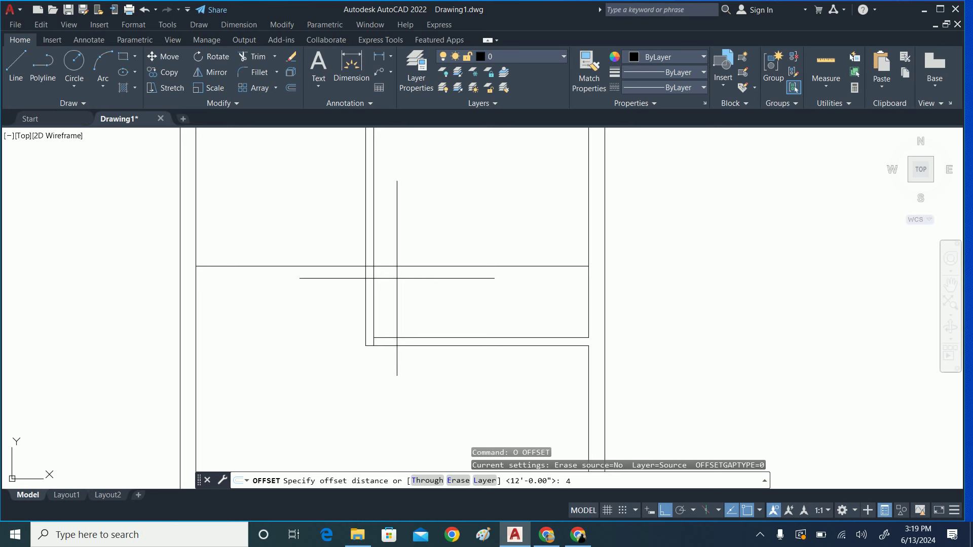
key("Return")
left_click(406, 266)
left_click(404, 302)
key("Escape")
key("Escape")
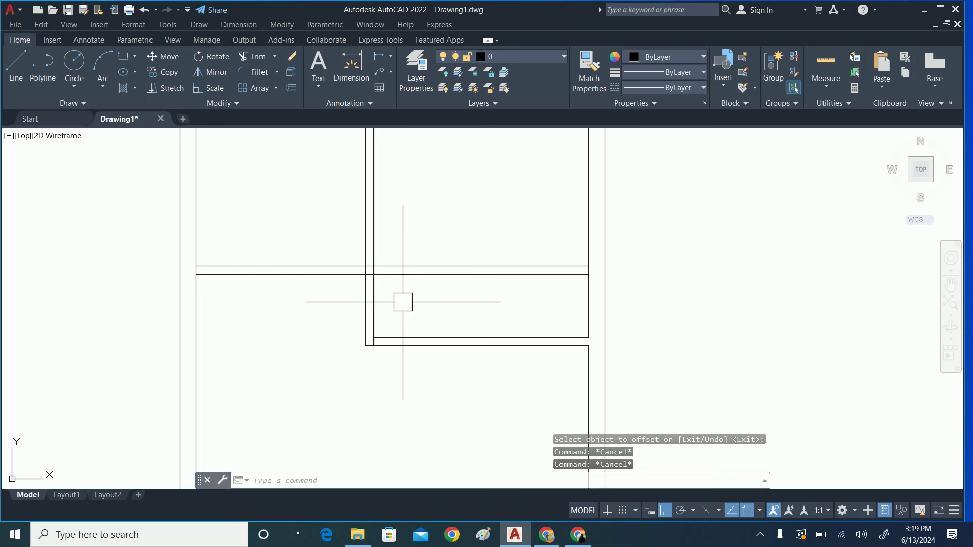
Trim the crossing line ends so the doubled wall joins the vertical partition cleanly.
type("TR")
key("Return")
left_click_drag(452, 206, 406, 299)
scroll(437, 311, "up", 4)
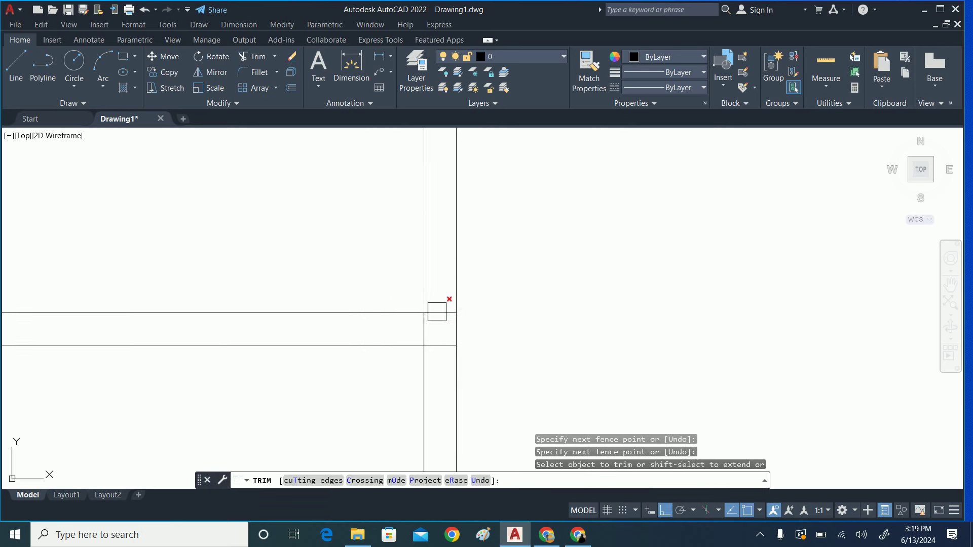
left_click(426, 328)
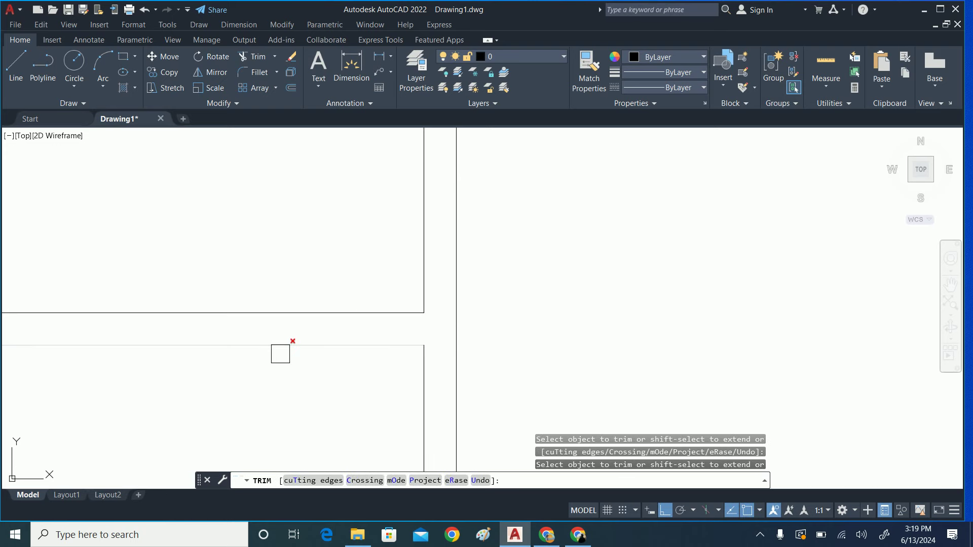
scroll(453, 318, "down", 5)
scroll(413, 329, "up", 5)
left_click_drag(265, 374, 328, 363)
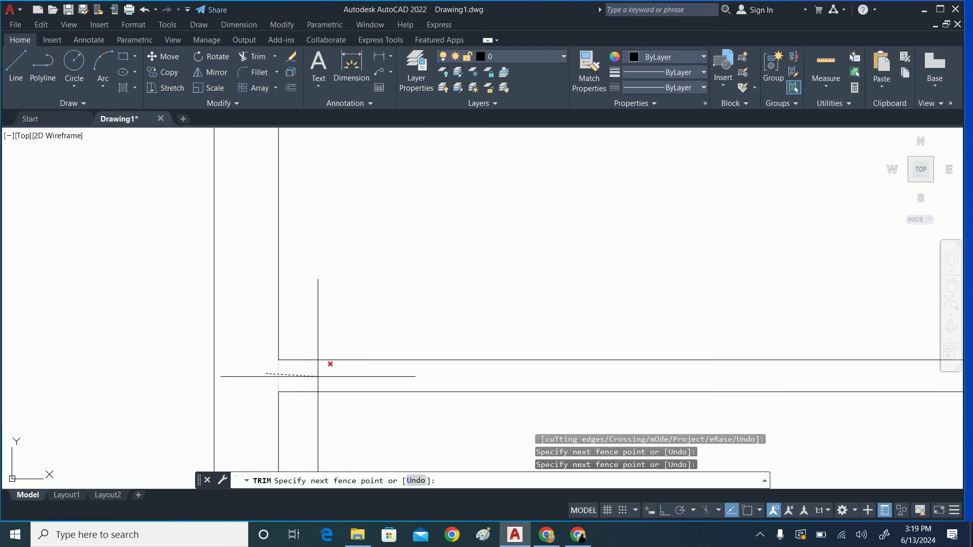
scroll(371, 300, "down", 5)
scroll(417, 271, "down", 3)
scroll(399, 308, "up", 5)
middle_click_drag(400, 309, 363, 235)
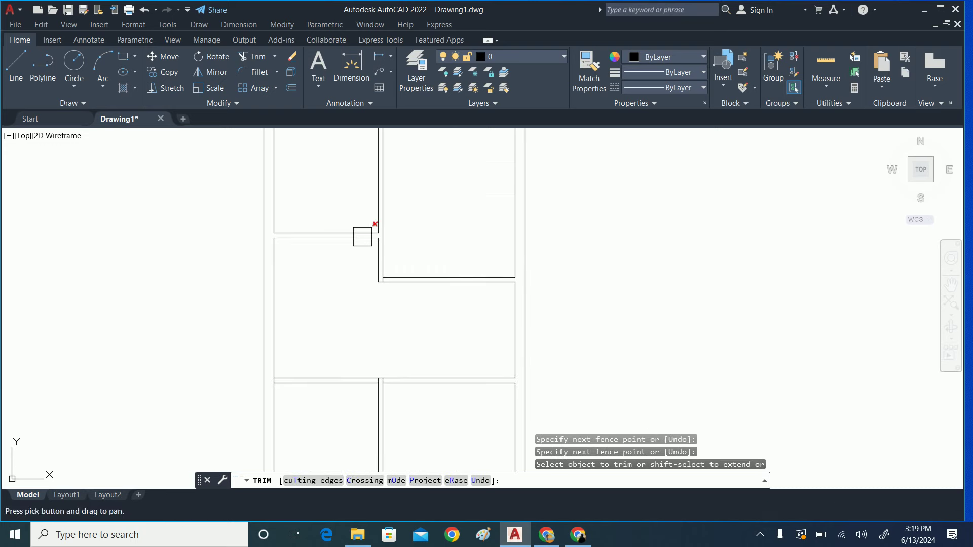
key("Escape")
key("Escape")
scroll(450, 254, "down", 4)
key("Escape")
scroll(448, 219, "up", 4)
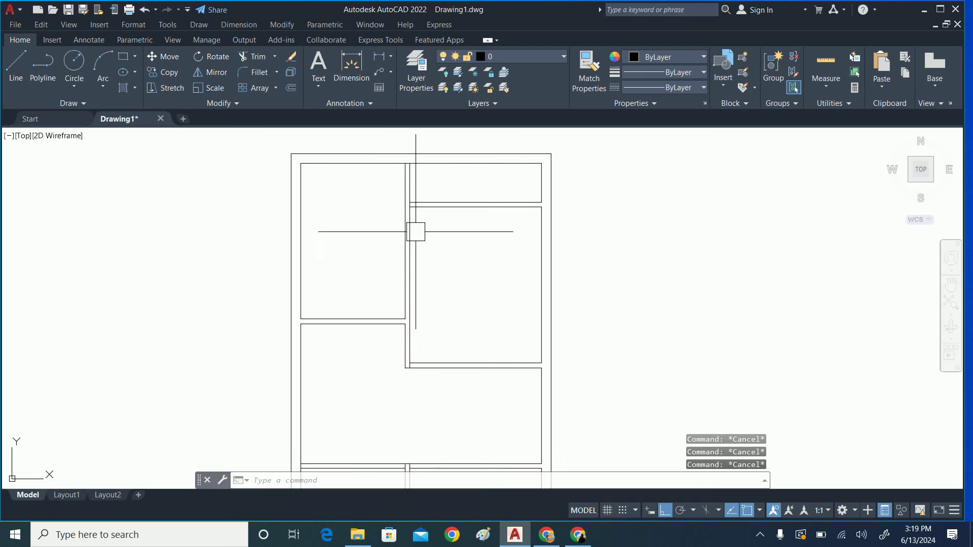
scroll(408, 355, "up", 5)
type("ex")
key("Return")
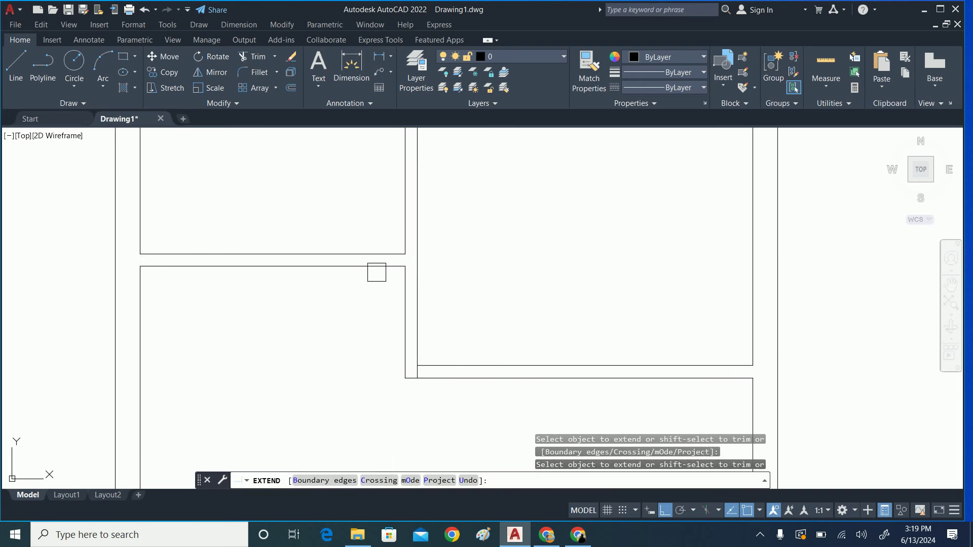
scroll(456, 357, "up", 2)
left_click_drag(411, 369, 419, 371)
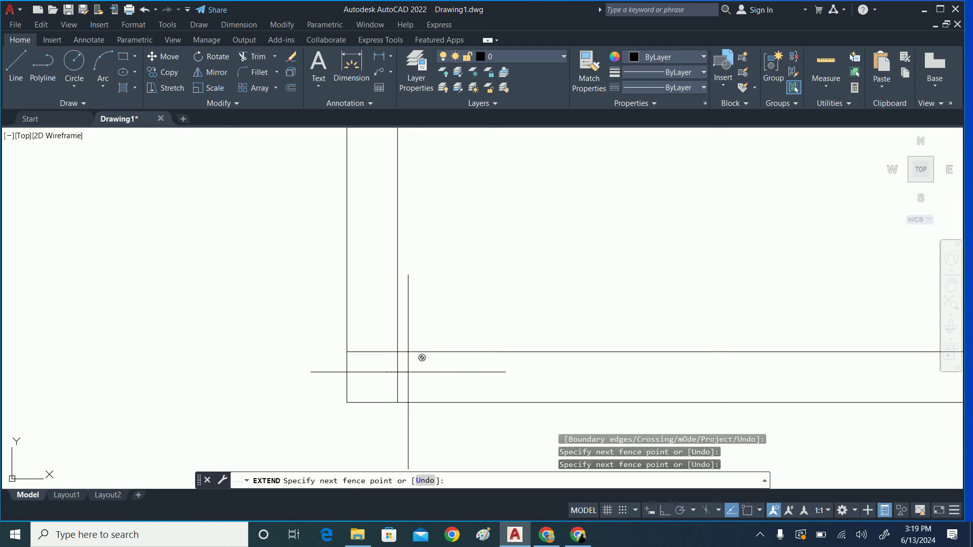
left_click(414, 375)
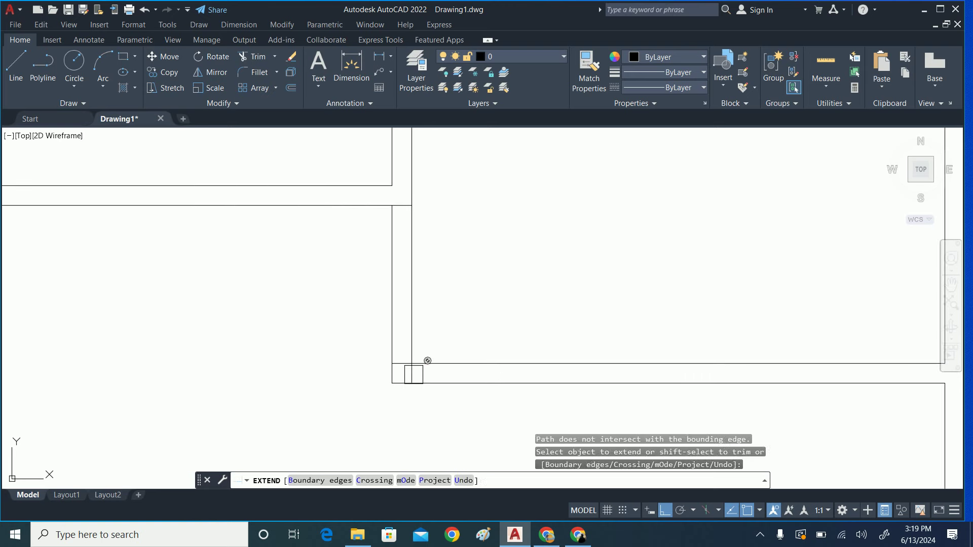
scroll(409, 370, "up", 2)
scroll(408, 370, "down", 6)
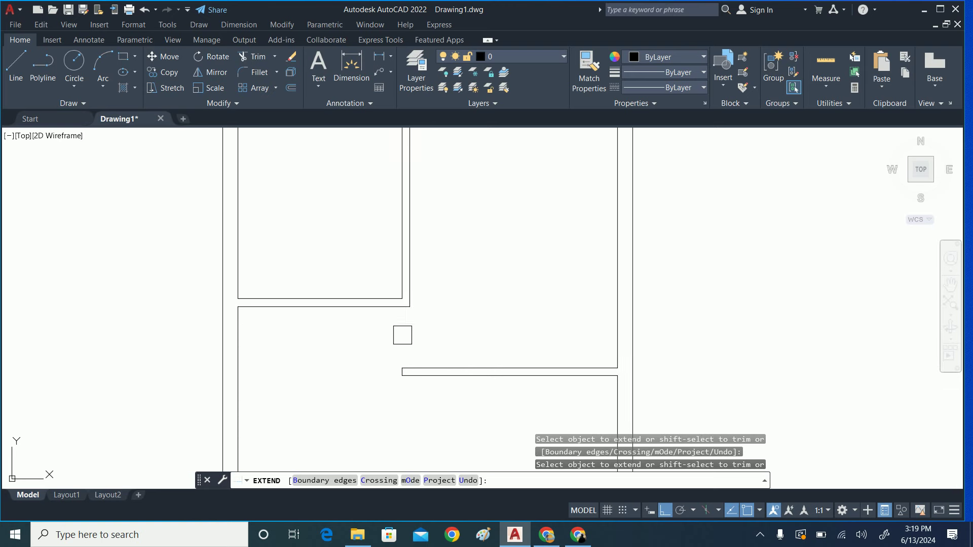
scroll(402, 333, "down", 4)
scroll(417, 332, "up", 1)
scroll(405, 324, "up", 3)
key("Escape")
key("Escape")
key("Escape")
middle_click_drag(411, 326, 411, 341)
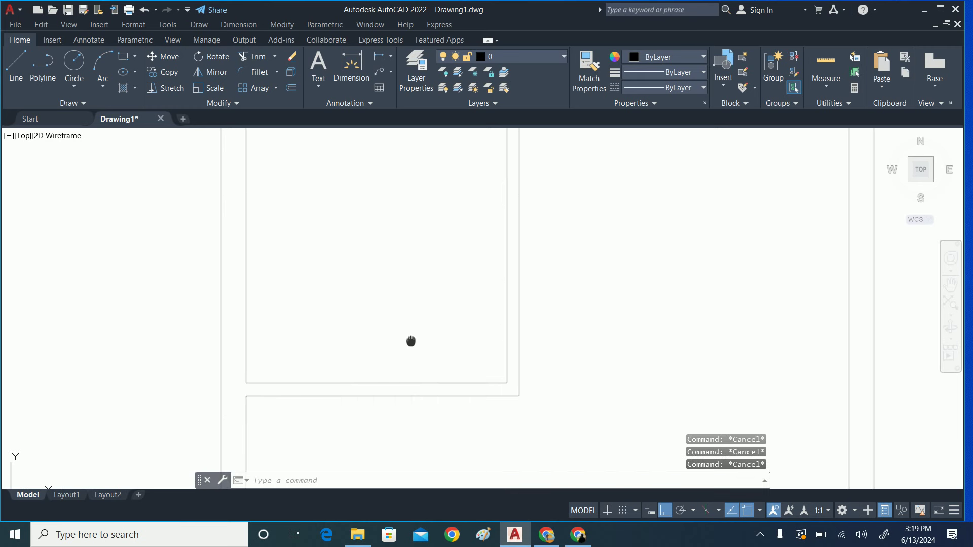
type("l")
key("Return")
scroll(382, 374, "down", 2)
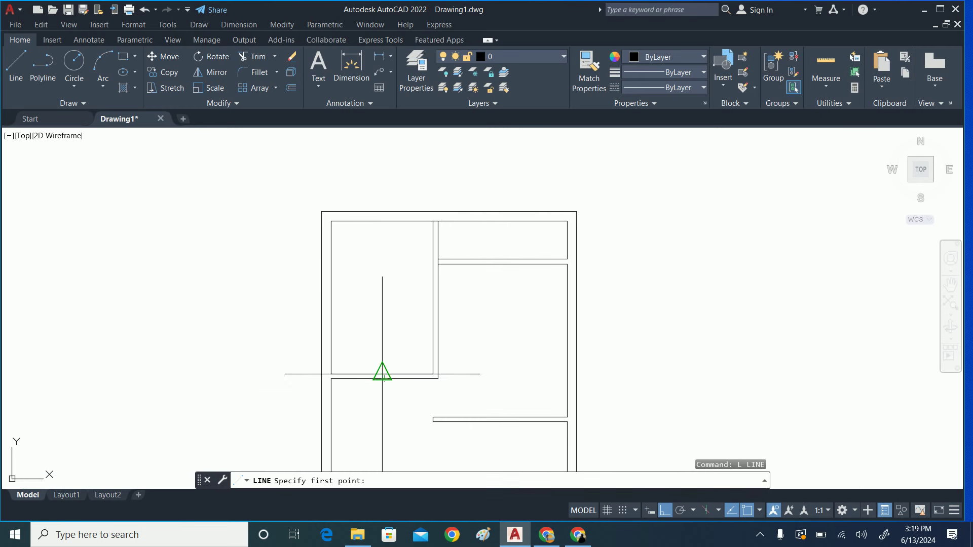
left_click(383, 374)
key("Escape")
key("Escape")
key("Escape")
scroll(389, 225, "up", 6)
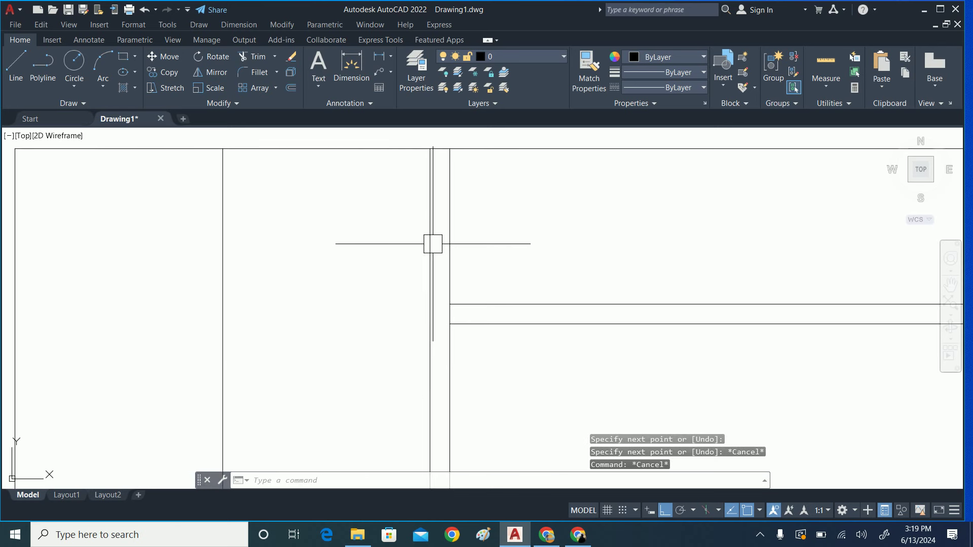
scroll(422, 287, "down", 2)
type("o")
Offset the room's top inner wall line 24 inches downward.
key("Return")
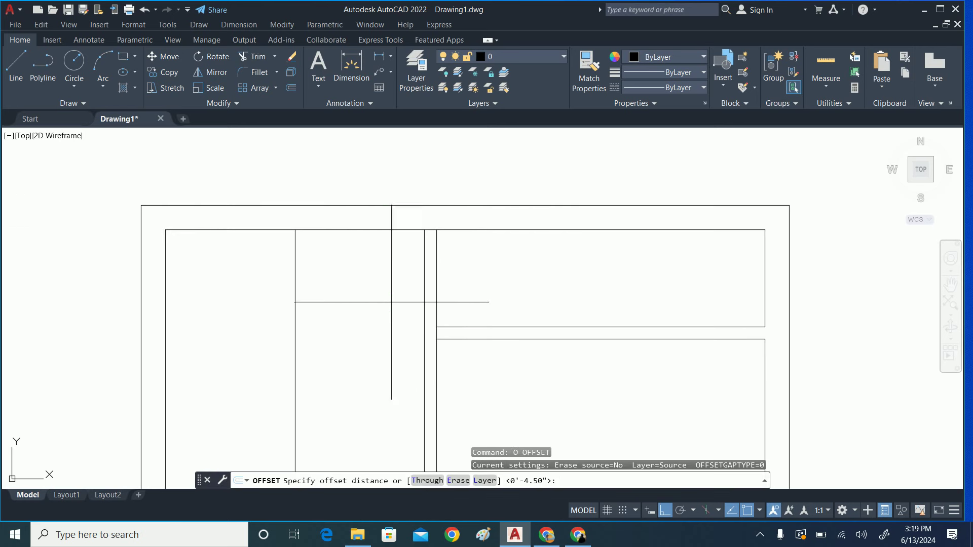
scroll(490, 241, "down", 2)
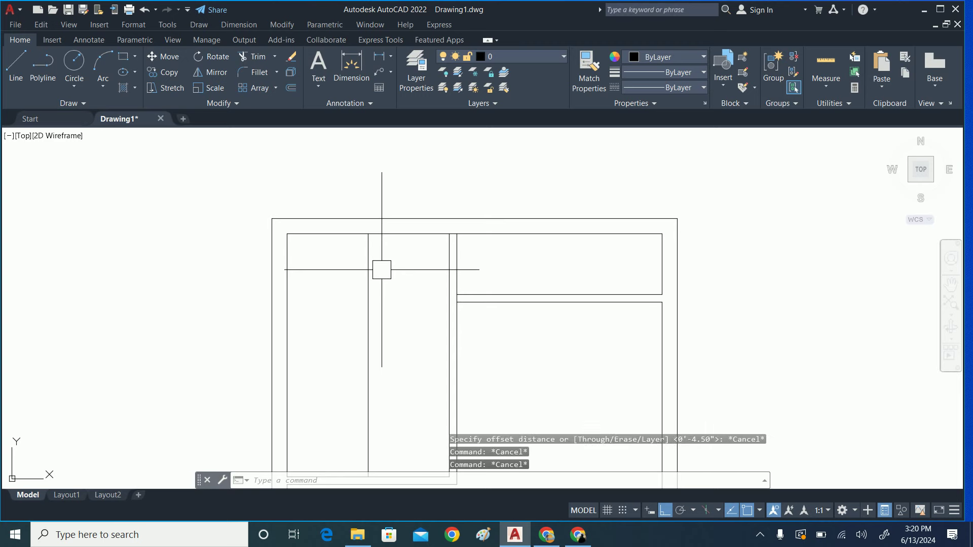
type("24")
key("Return")
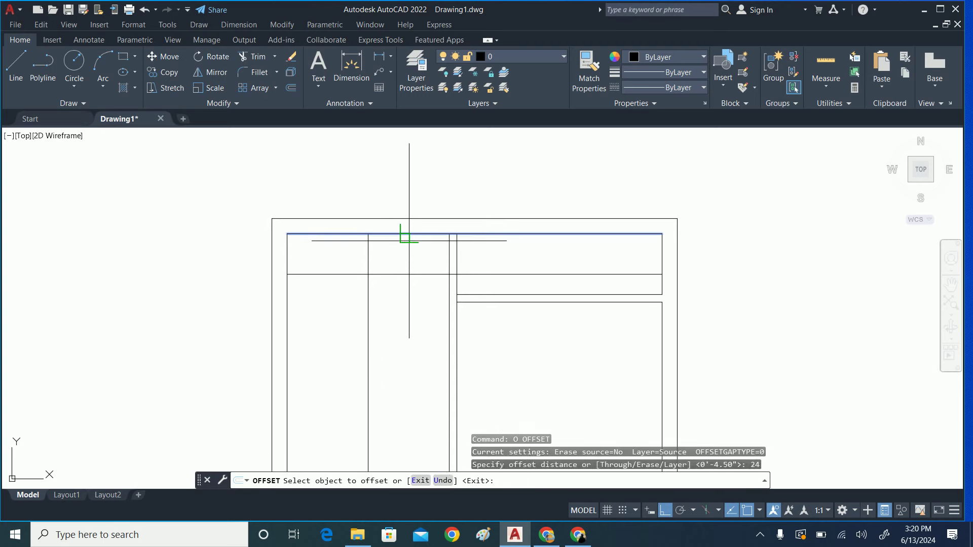
left_click(402, 235)
left_click(381, 277)
middle_click_drag(289, 349, 352, 224)
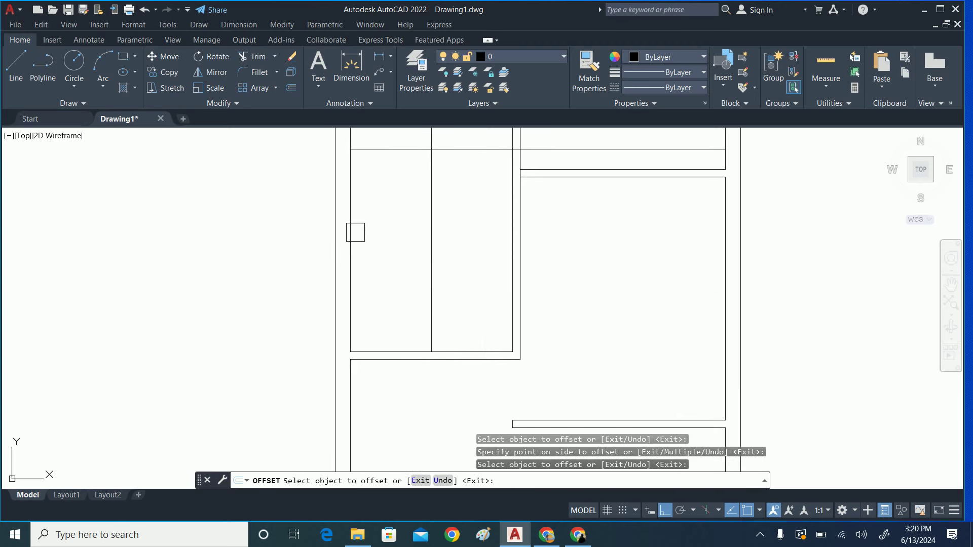
Offset the room's two vertical lines 2 feet inward.
left_click(355, 232)
left_click(408, 238)
left_click(505, 263)
left_click(441, 275)
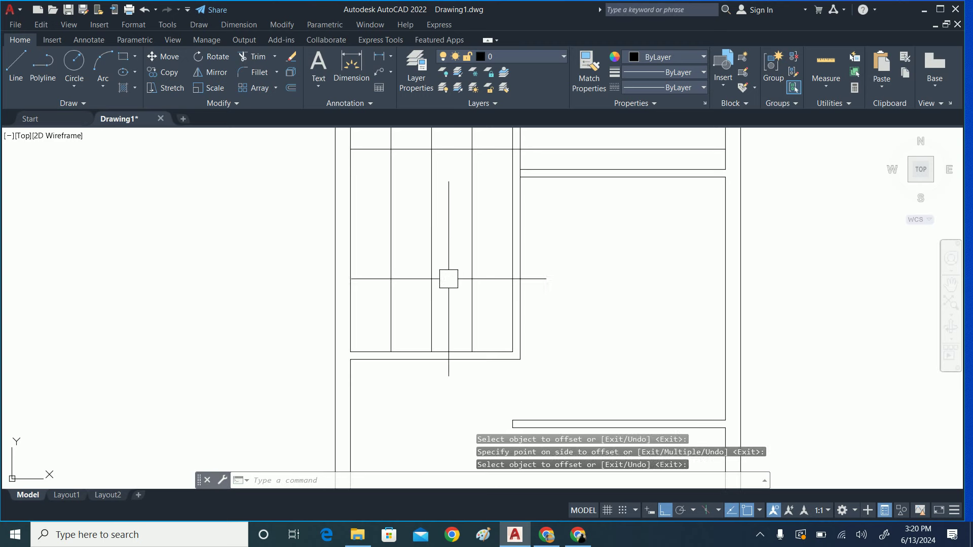
key("Escape")
middle_click_drag(449, 299, 431, 249)
key("Escape")
key("Escape")
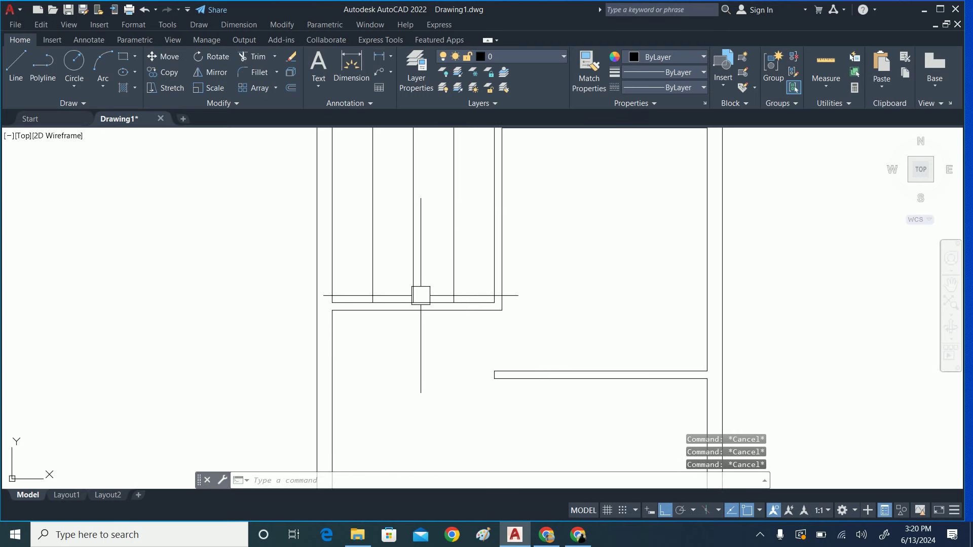
Check the room and strip sizes with Measure, then start and cancel Extend.
left_click(824, 64)
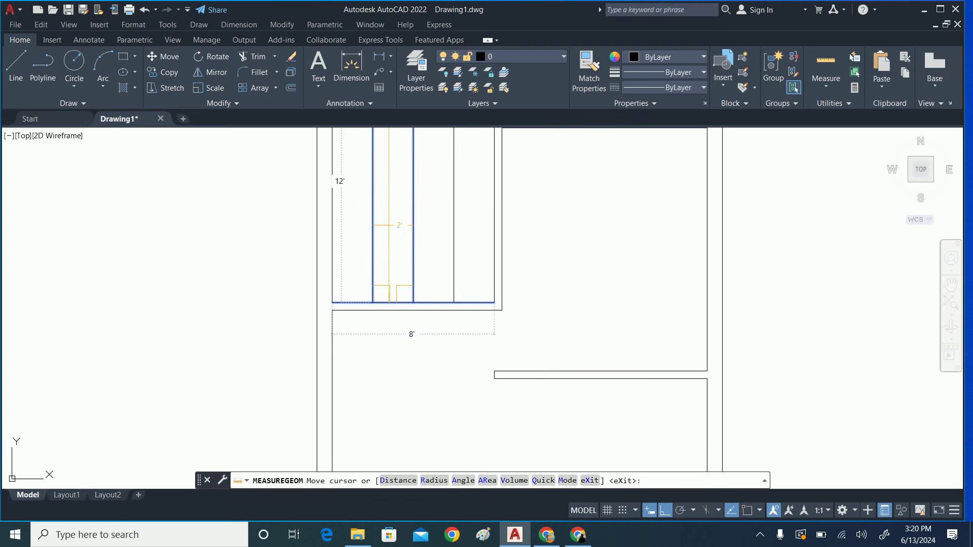
key("Escape")
key("Escape")
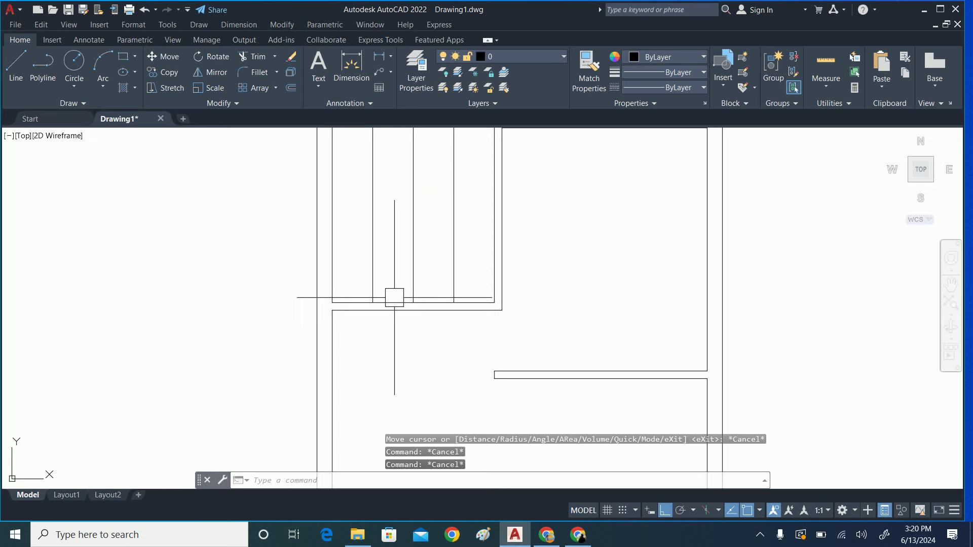
type("EX")
key("Return")
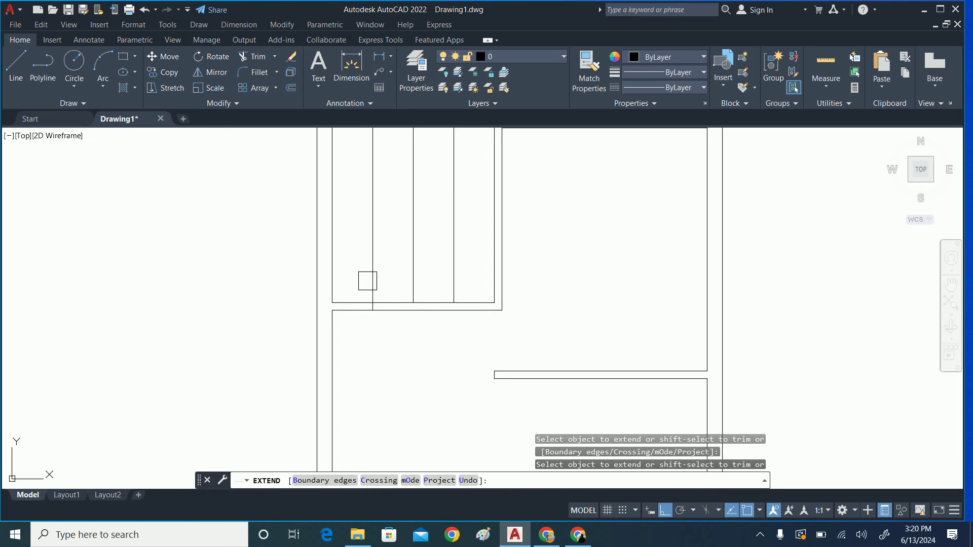
key("Escape")
scroll(430, 282, "up", 2)
Offset both new partition lines 3 inches to make double-line walls.
type("O")
key("Return")
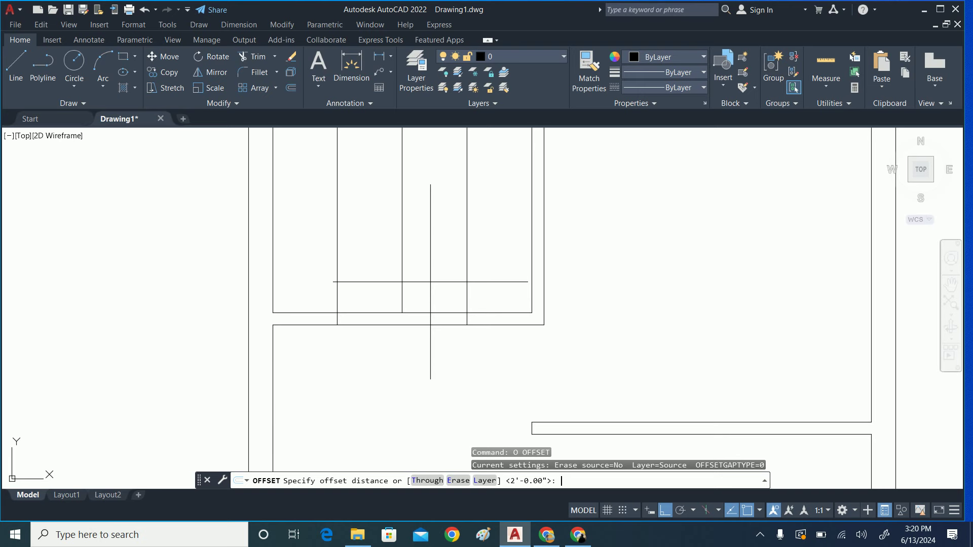
key("Return")
left_click(337, 270)
left_click(389, 267)
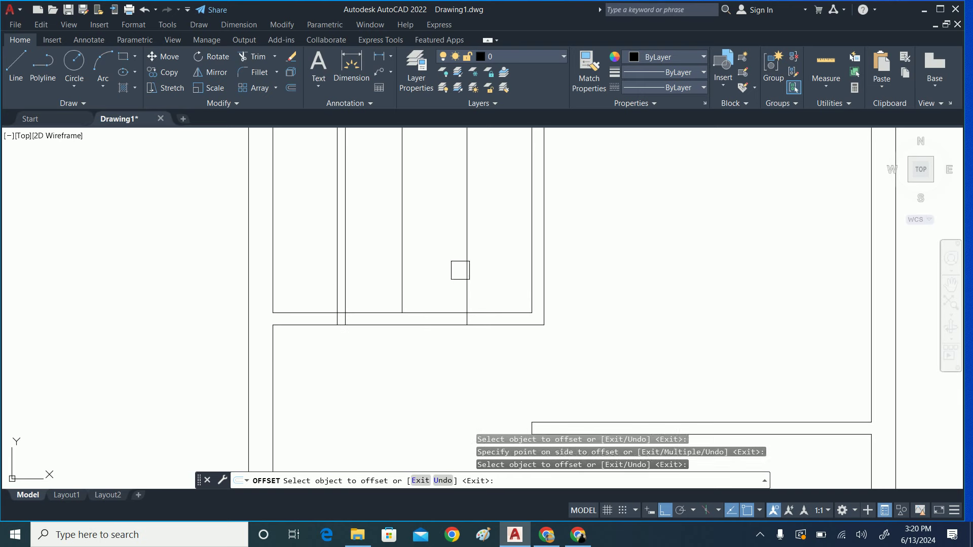
left_click(466, 275)
left_click(434, 278)
key("Escape")
key("Escape")
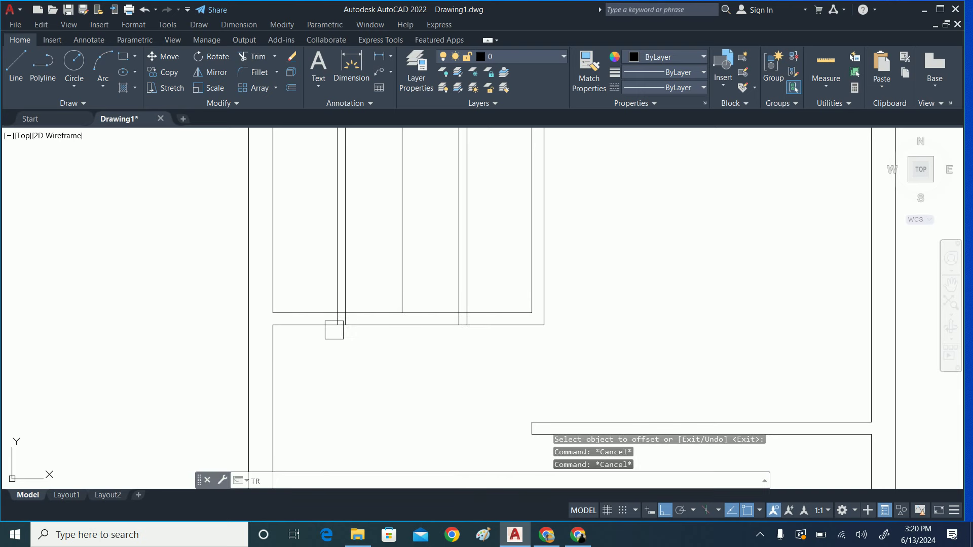
Trim the crossing and leftover segments between the new partition walls.
key("Return")
scroll(338, 311, "up", 4)
left_click(387, 286)
left_click(377, 391)
key("Return")
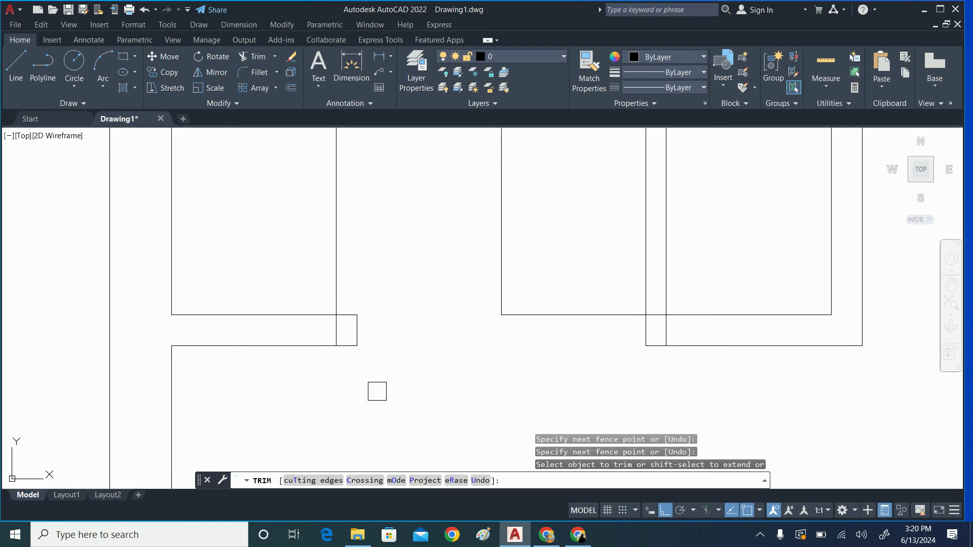
left_click(333, 326)
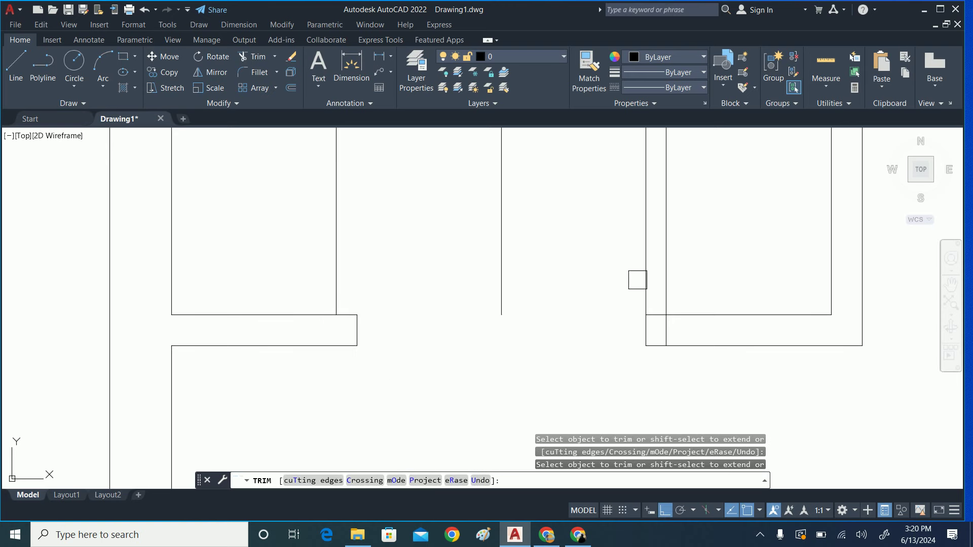
scroll(669, 336, "down", 6)
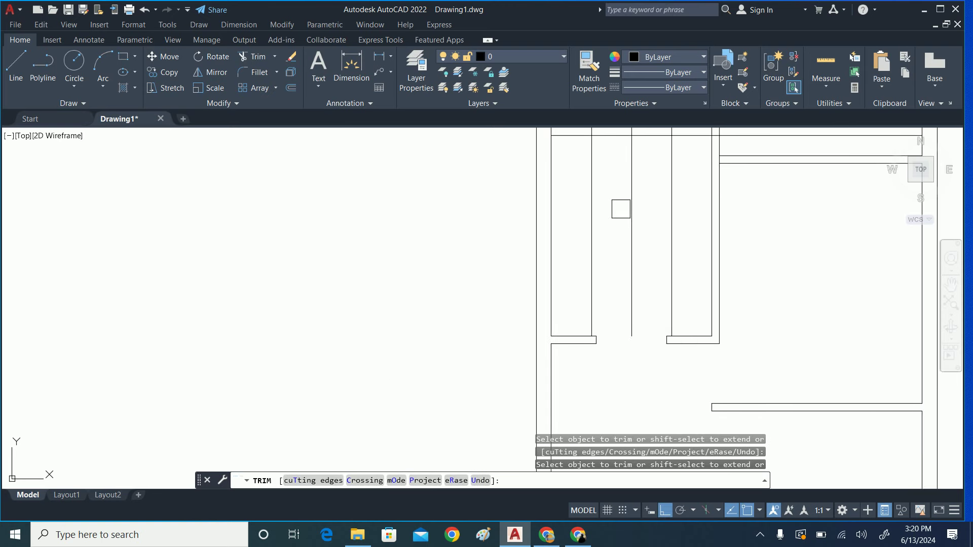
middle_click_drag(621, 209, 555, 383)
scroll(588, 328, "up", 4)
left_click(577, 326)
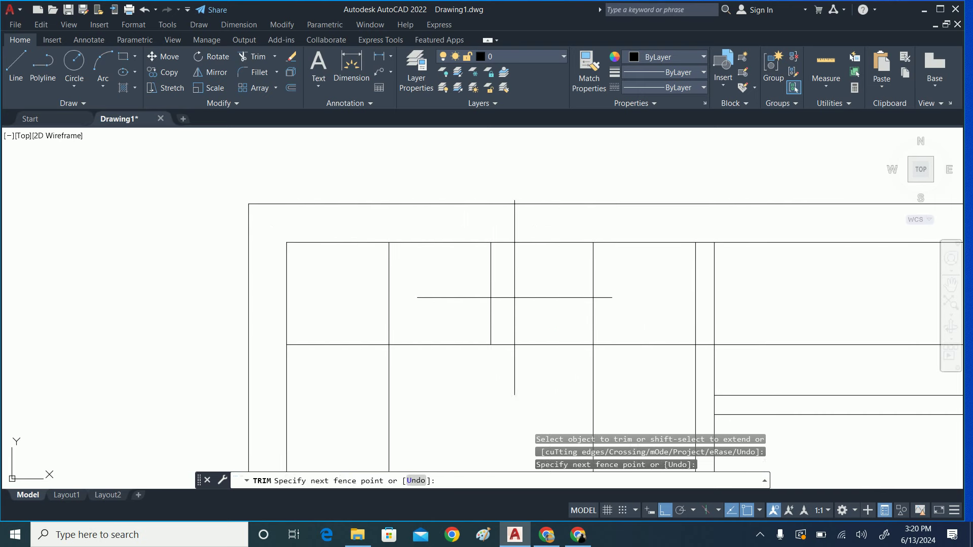
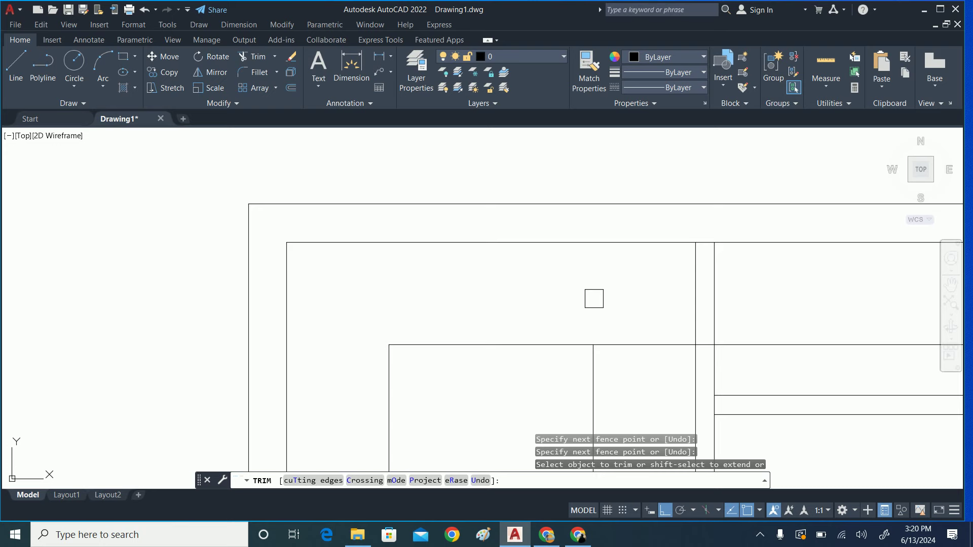
Fence-trim the inner top wall line between the central partition lines.
scroll(679, 332, "up", 2)
scroll(580, 332, "down", 4)
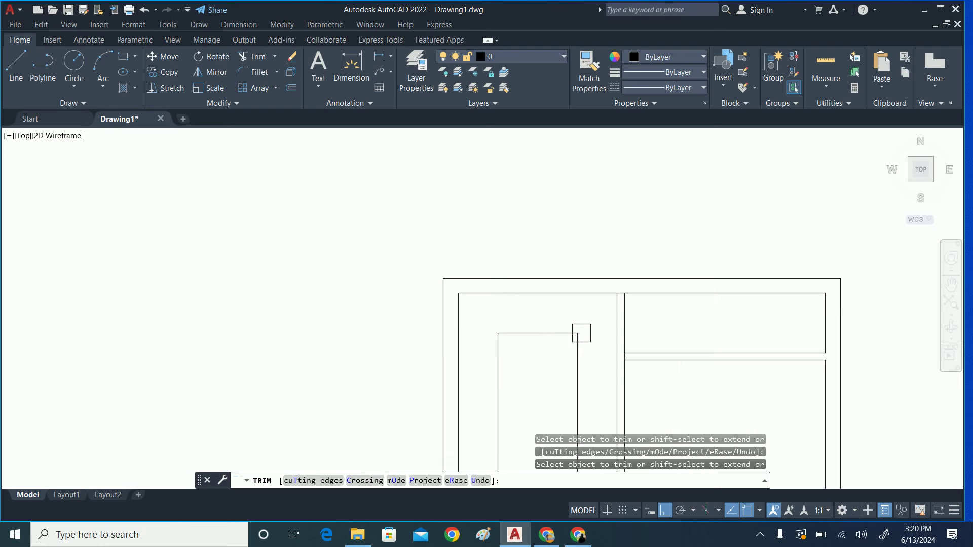
scroll(508, 311, "down", 2)
scroll(509, 311, "down", 2)
key("Escape")
key("Escape")
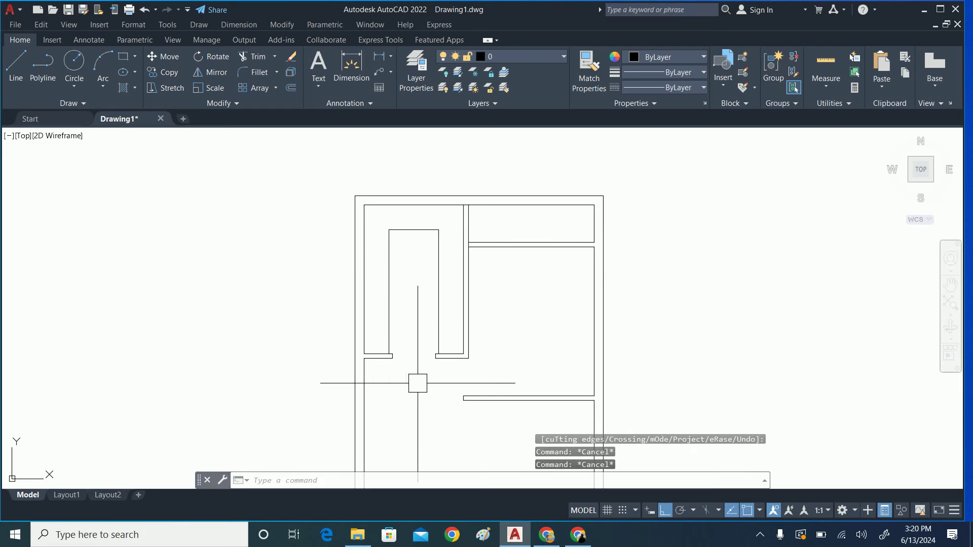
scroll(459, 261, "up", 2)
scroll(422, 212, "up", 2)
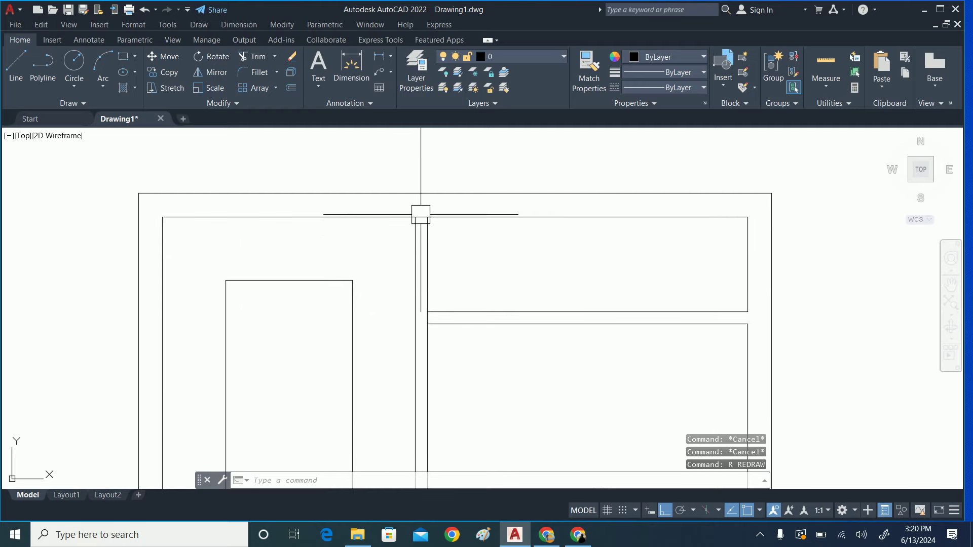
scroll(428, 226, "up", 2)
scroll(411, 244, "up", 2)
key("Return")
left_click_drag(409, 263, 412, 217)
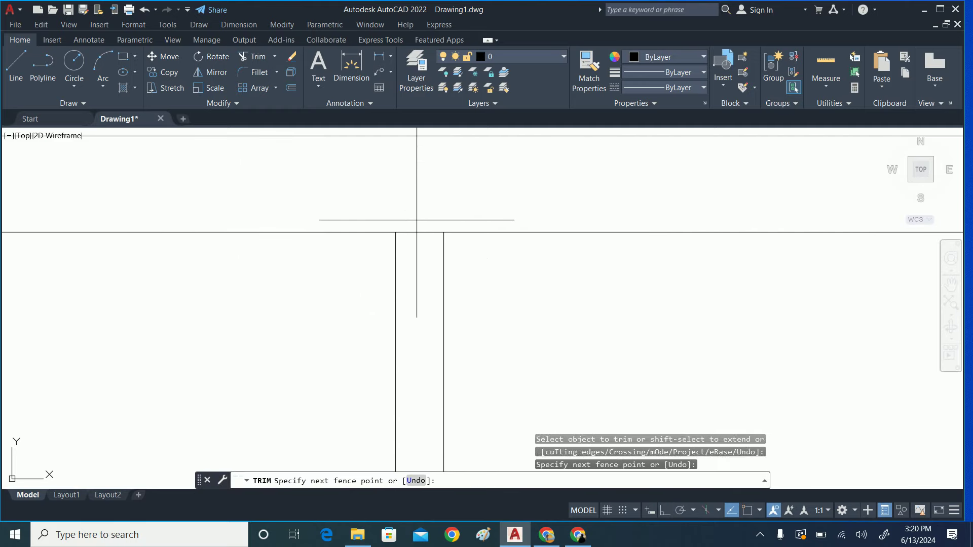
scroll(373, 275, "down", 3)
scroll(407, 270, "down", 2)
key("Escape")
key("Escape")
Pan and zoom to centre the corridor wall junction in view.
scroll(406, 284, "up", 2)
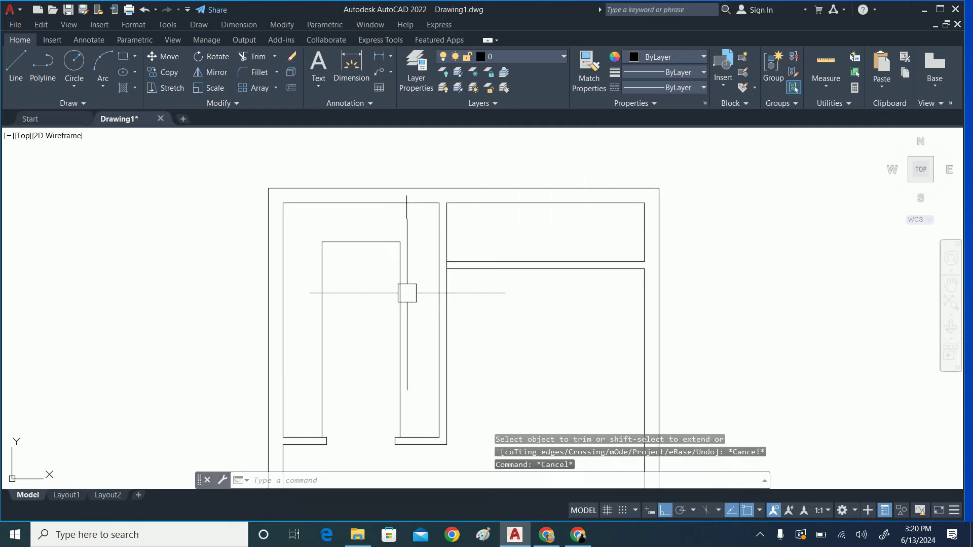
scroll(416, 264, "up", 2)
scroll(446, 258, "up", 1)
scroll(461, 283, "up", 2)
middle_click_drag(456, 281, 428, 222)
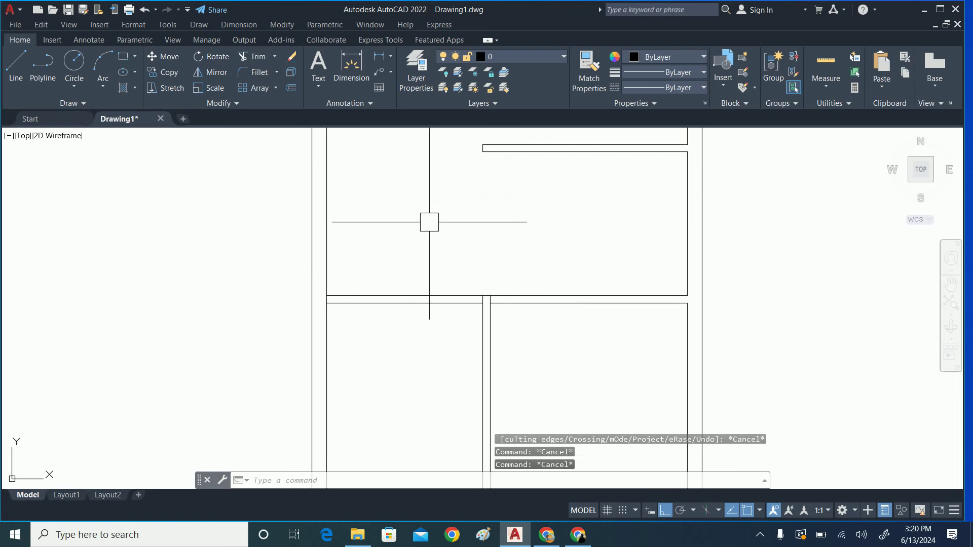
key("Escape")
key("Escape")
scroll(374, 318, "down", 2)
scroll(383, 292, "down", 2)
scroll(393, 286, "up", 2)
mouse_move(393, 286)
middle_mouse_down()
mouse_move(380, 293)
mouse_move(385, 307)
middle_mouse_up()
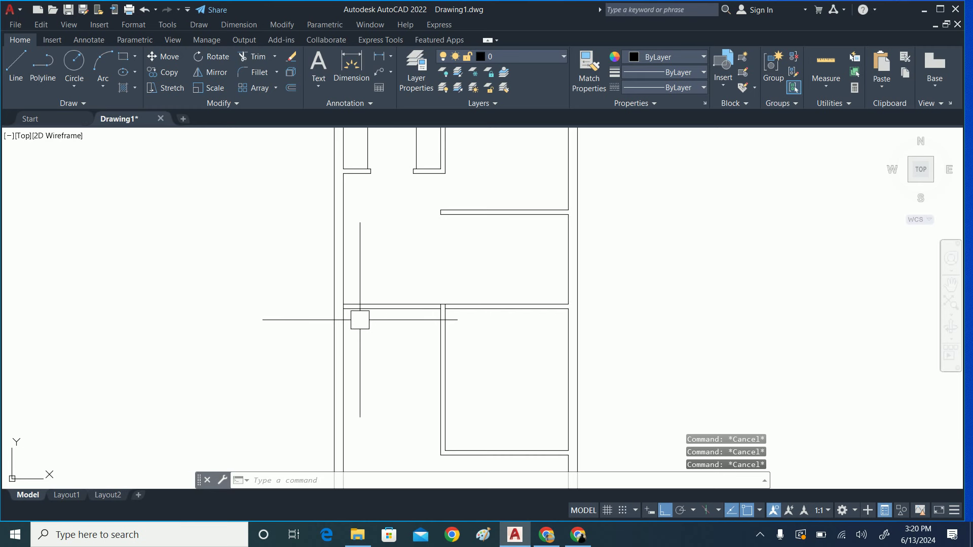
middle_click_drag(355, 315, 358, 317)
scroll(402, 354, "up", 2)
scroll(410, 280, "up", 1)
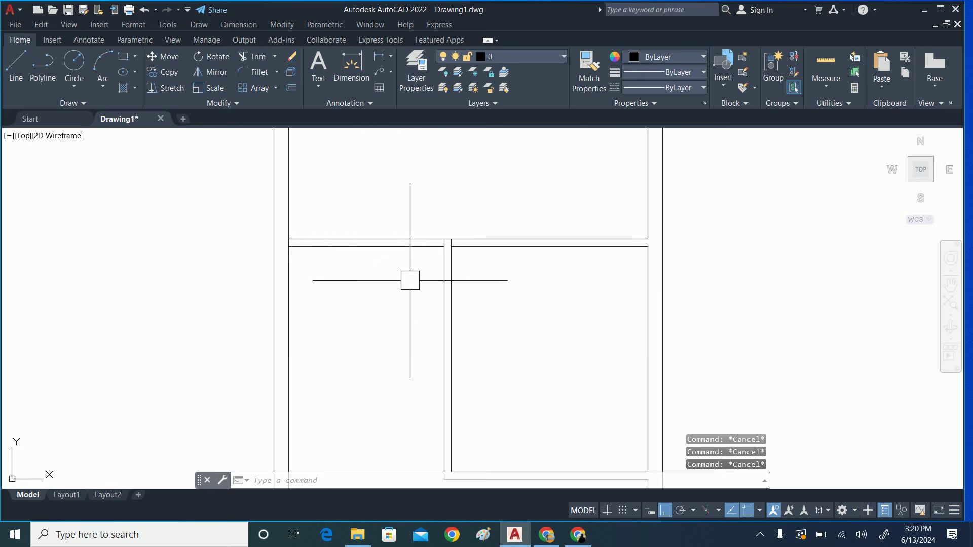
scroll(404, 286, "down", 3)
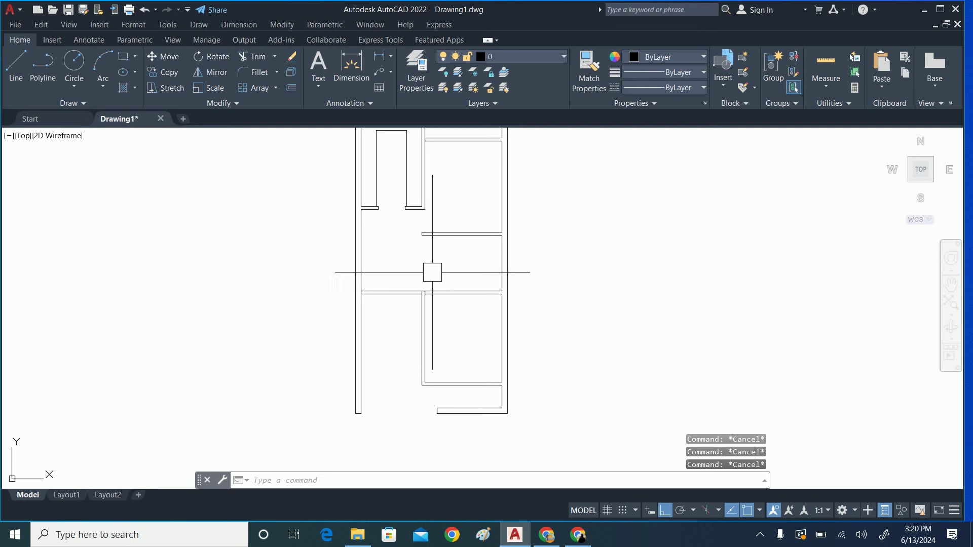
scroll(432, 277, "up", 2)
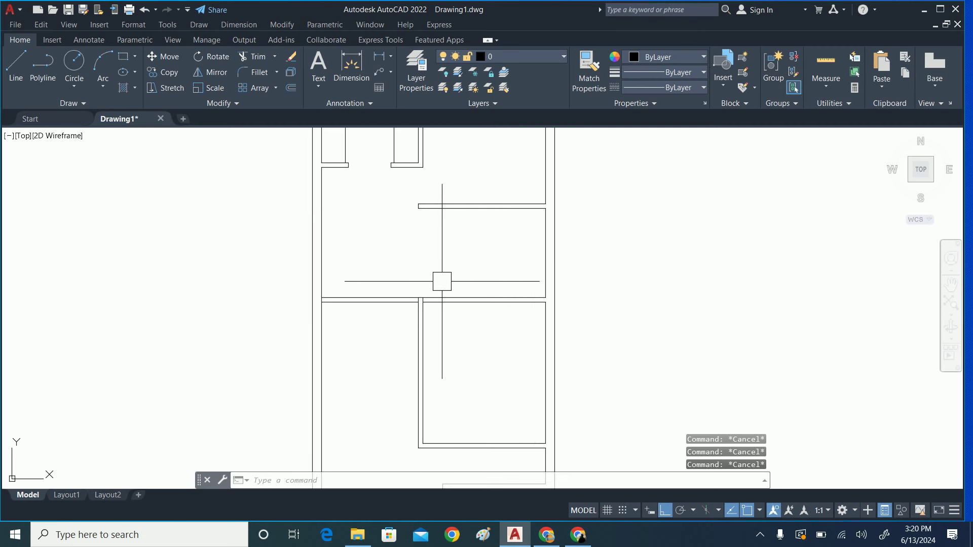
middle_click_drag(442, 282, 430, 297)
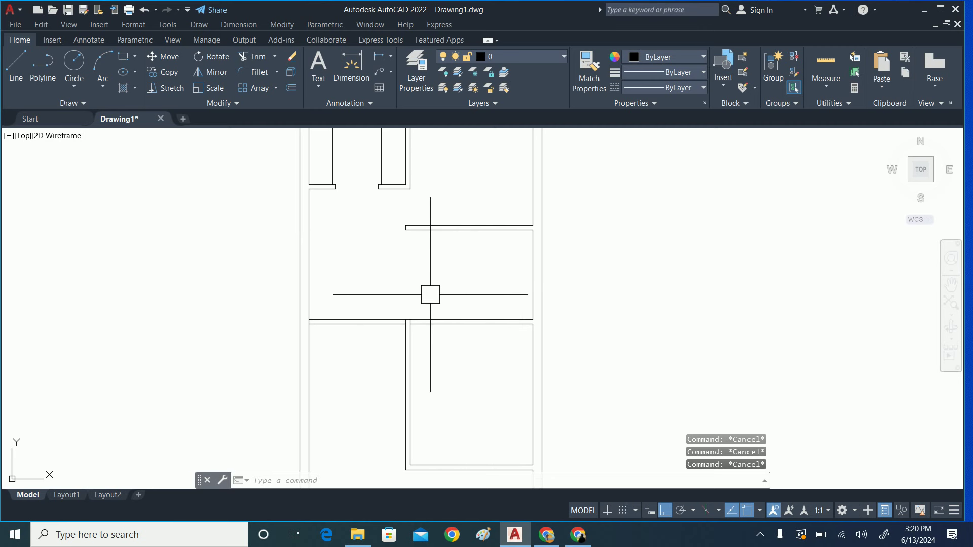
type("EX")
Attempt a fence EXTEND on the corridor wall, then cancel it.
key("Return")
left_click(445, 337)
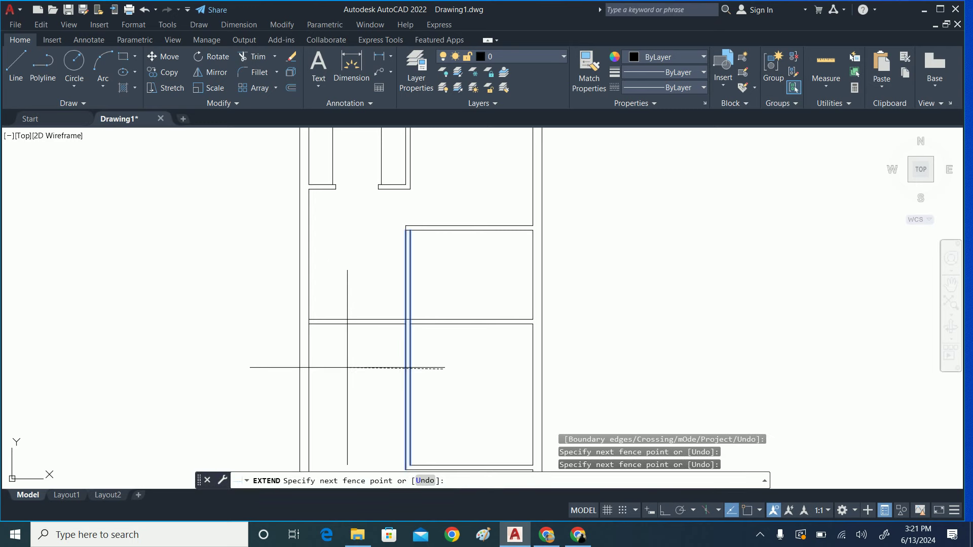
left_click(348, 364)
key("Return")
scroll(438, 314, "up", 4)
scroll(348, 325, "down", 2)
scroll(368, 337, "down", 2)
key("Escape")
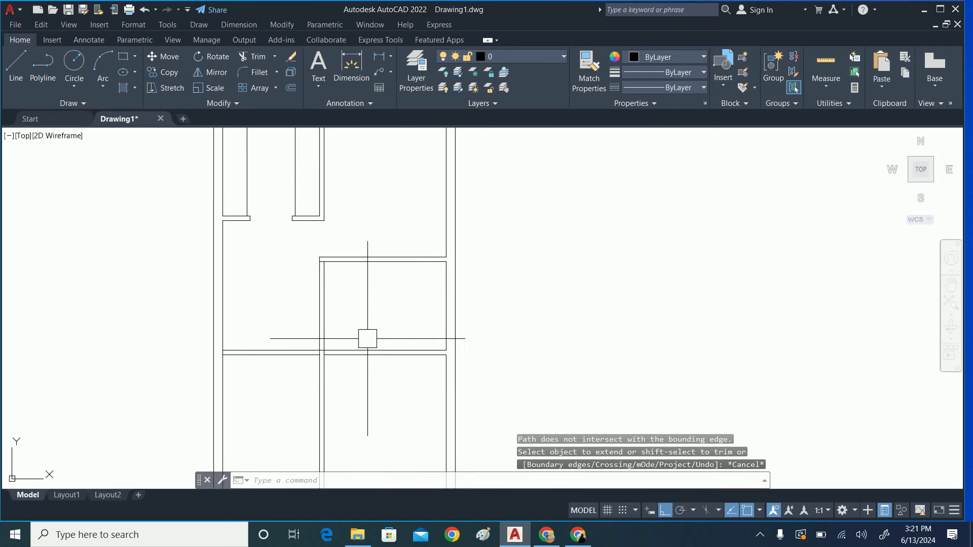
Offset a wall line 3' to the right.
type("o")
key("Return")
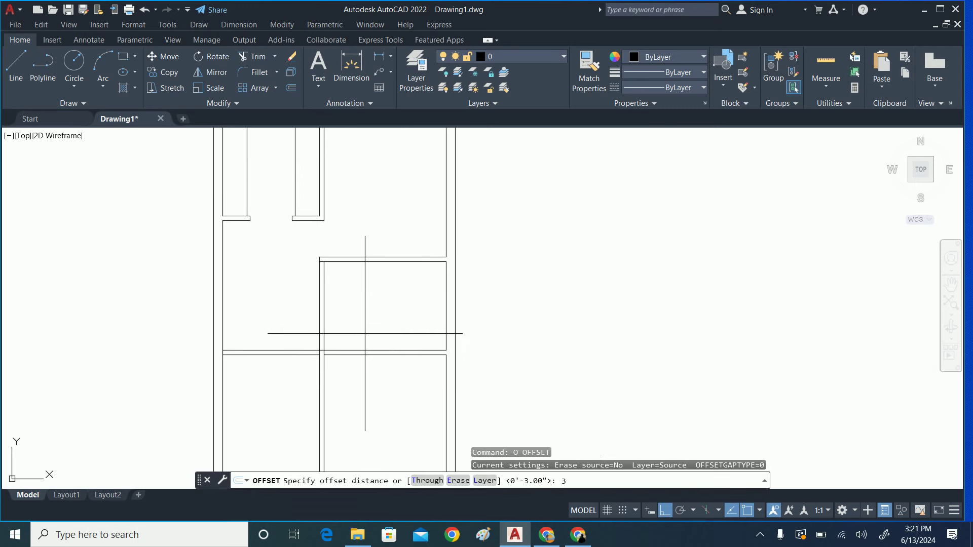
type("'")
key("Return")
scroll(327, 341, "up", 2)
left_click(319, 337)
left_click(371, 317)
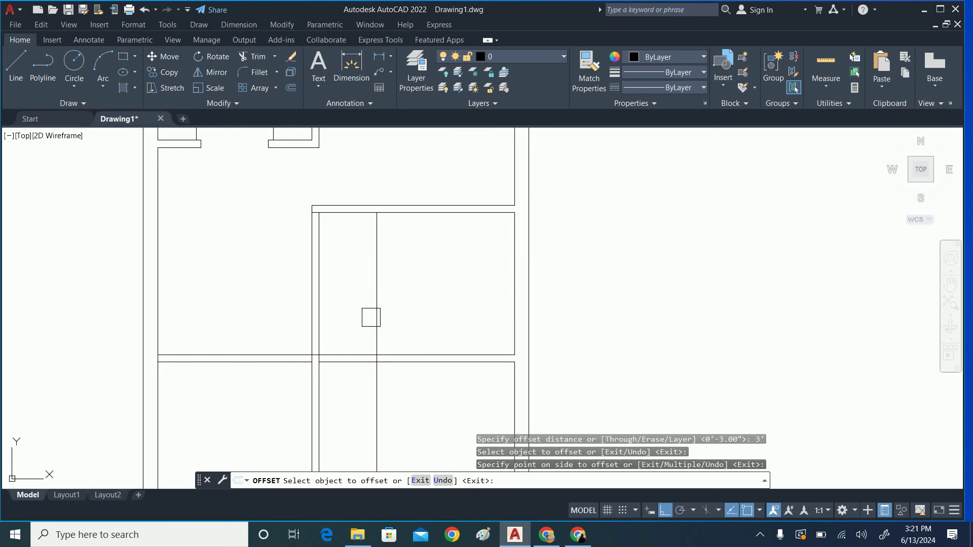
key("Return")
Offset the new line again 4.5" to the right.
key("Return")
type("4.5")
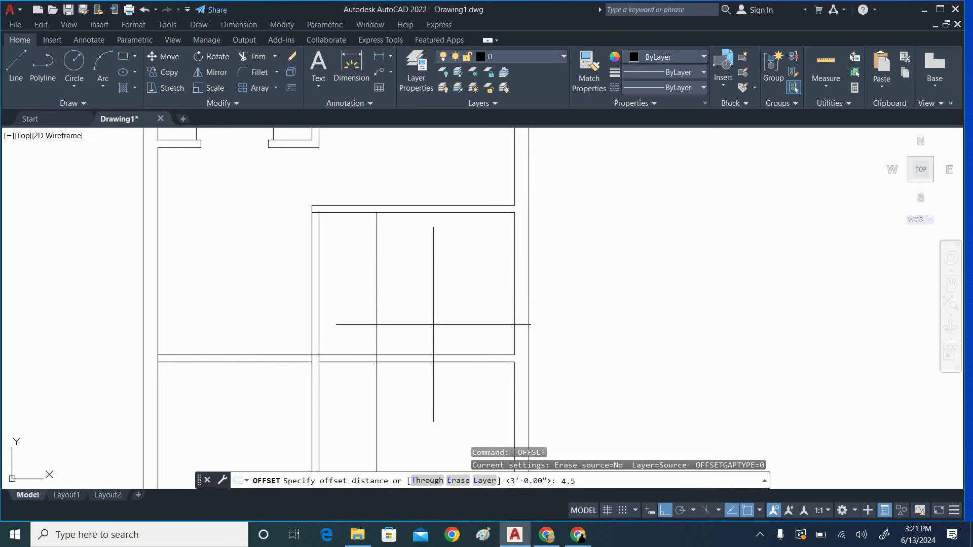
key("Return")
left_click(376, 284)
left_click(465, 291)
key("Escape")
key("Escape")
middle_click_drag(404, 341, 406, 285)
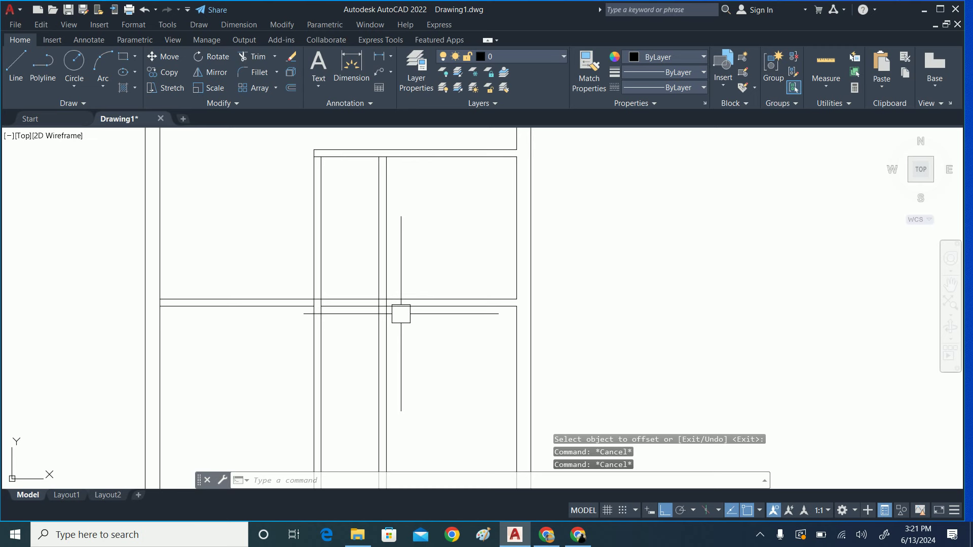
Fence-trim the vertical lines below the horizontal wall, undoing the last trim.
type("tr")
key("Return")
left_click_drag(390, 330, 373, 335)
scroll(342, 322, "up", 2)
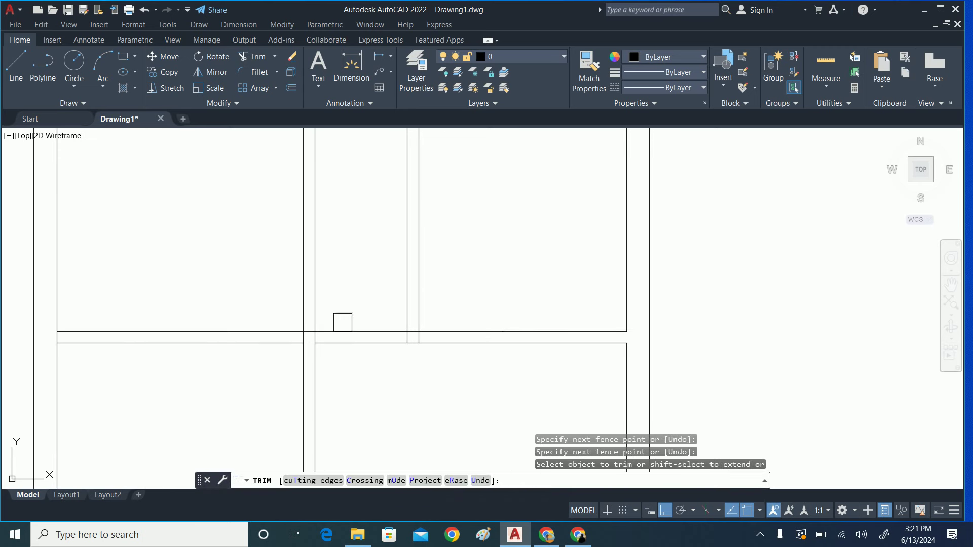
scroll(342, 322, "up", 2)
left_click_drag(500, 315, 397, 315)
scroll(405, 290, "down", 1)
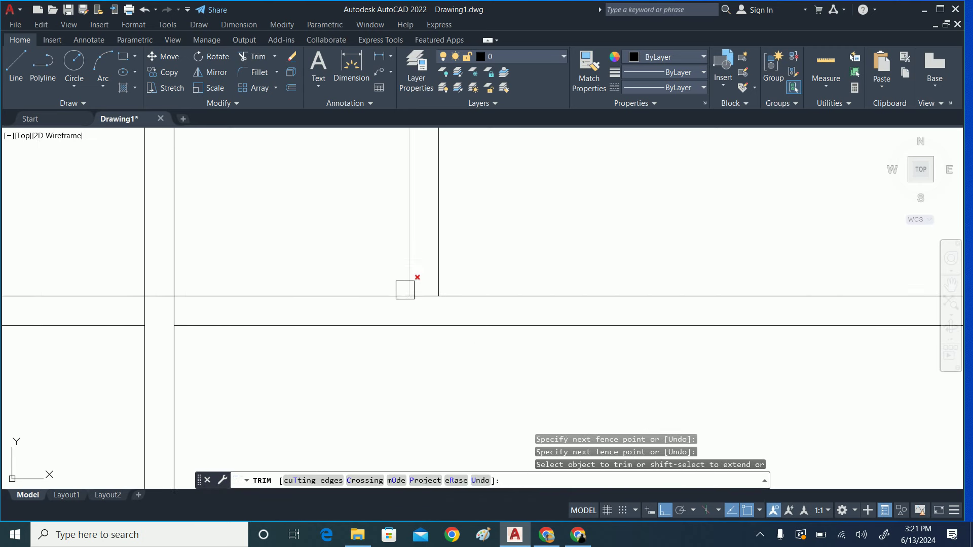
scroll(403, 281, "up", 2)
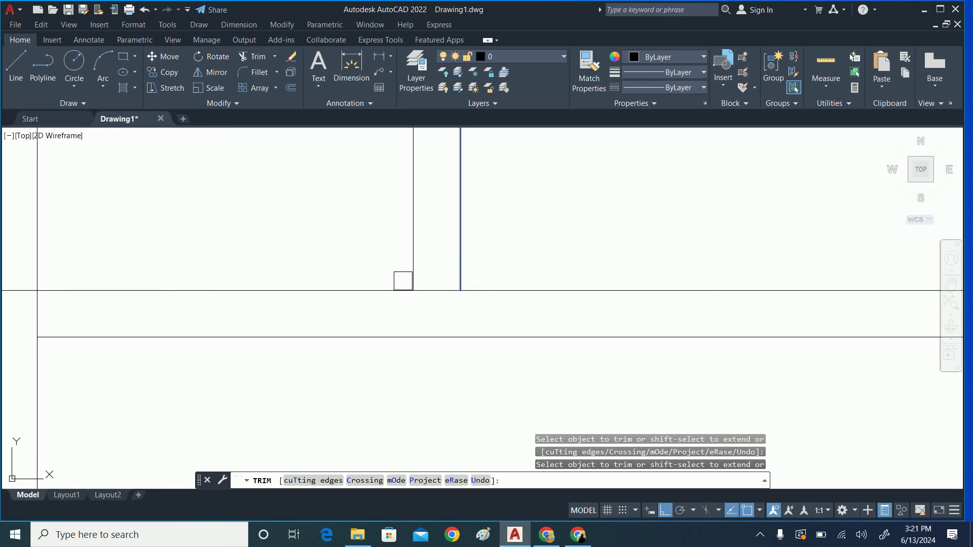
key("ctrl+z")
Trim away the wall segment left of the new line.
left_click(378, 286)
scroll(378, 282, "down", 3)
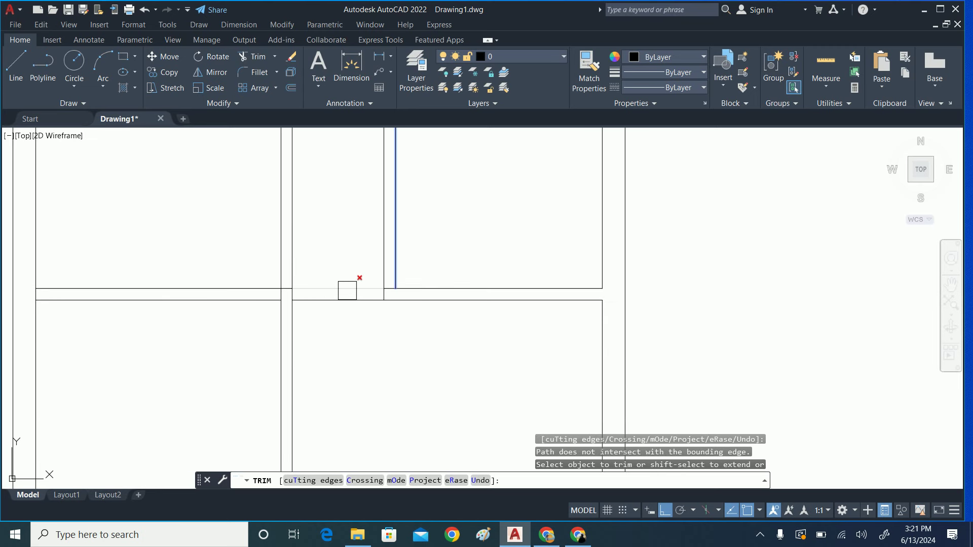
scroll(380, 289, "up", 4)
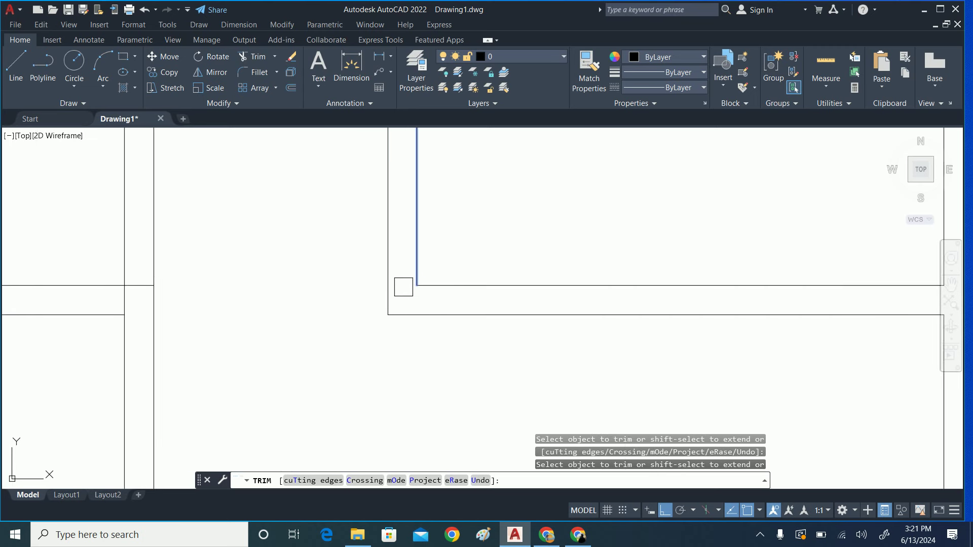
scroll(403, 287, "down", 4)
scroll(337, 326, "up", 2)
scroll(315, 289, "up", 2)
scroll(337, 308, "down", 2)
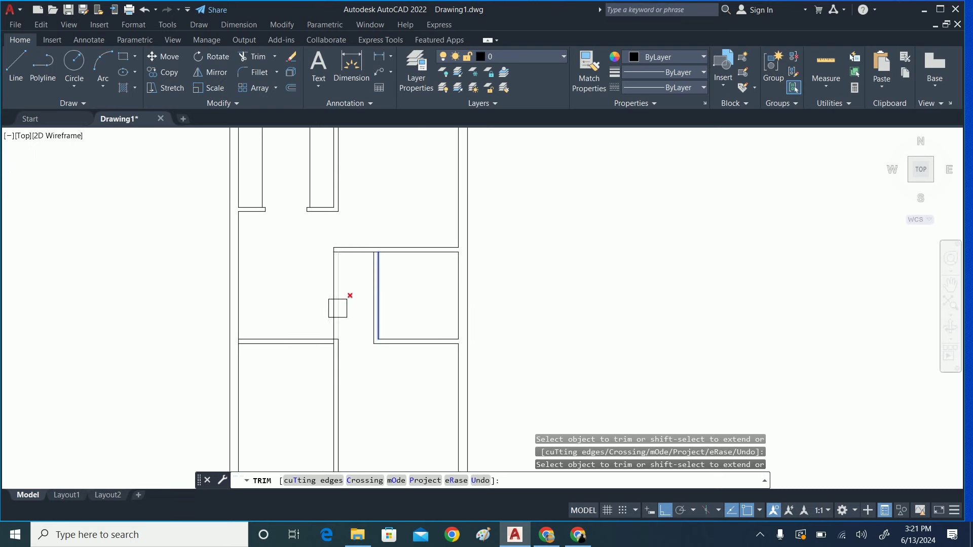
key("Escape")
key("Escape")
key("Escape")
scroll(337, 257, "up", 2)
scroll(335, 258, "up", 3)
Offset a wall line 4' to create another parallel wall.
type("o")
key("Return")
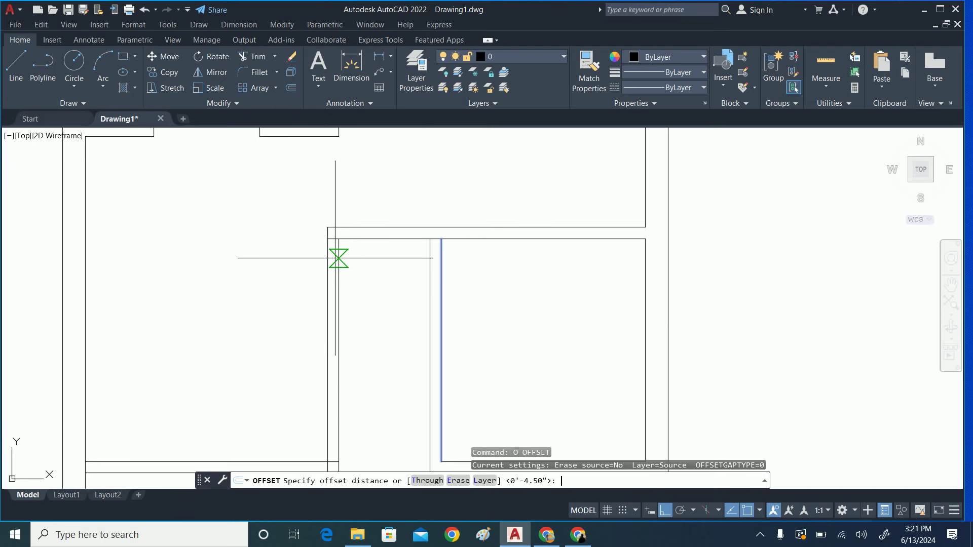
key("Return")
left_click(338, 258)
left_click(363, 289)
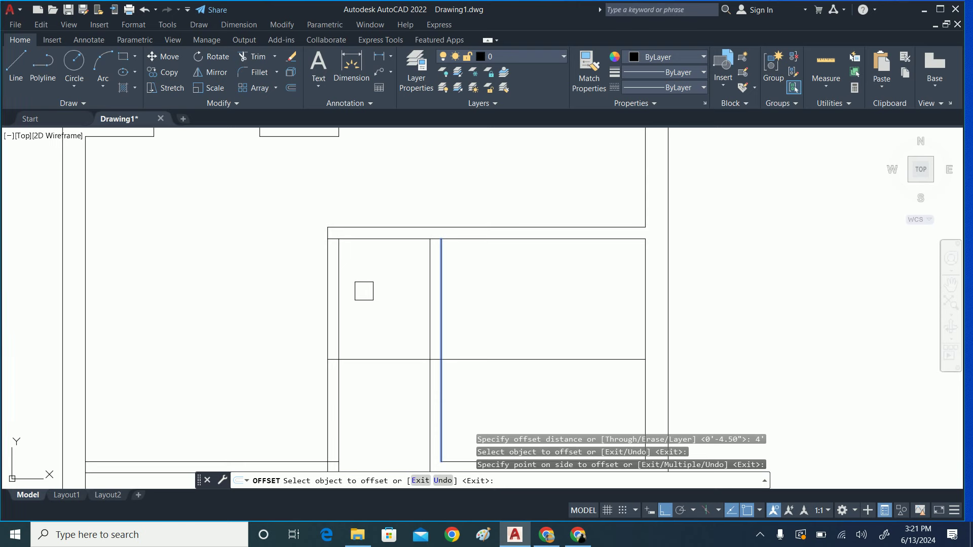
key("Escape")
scroll(391, 258, "up", 2)
key("Escape")
key("Escape")
Fence-trim the upper wall lines and remove a leftover wall segment.
key("Return")
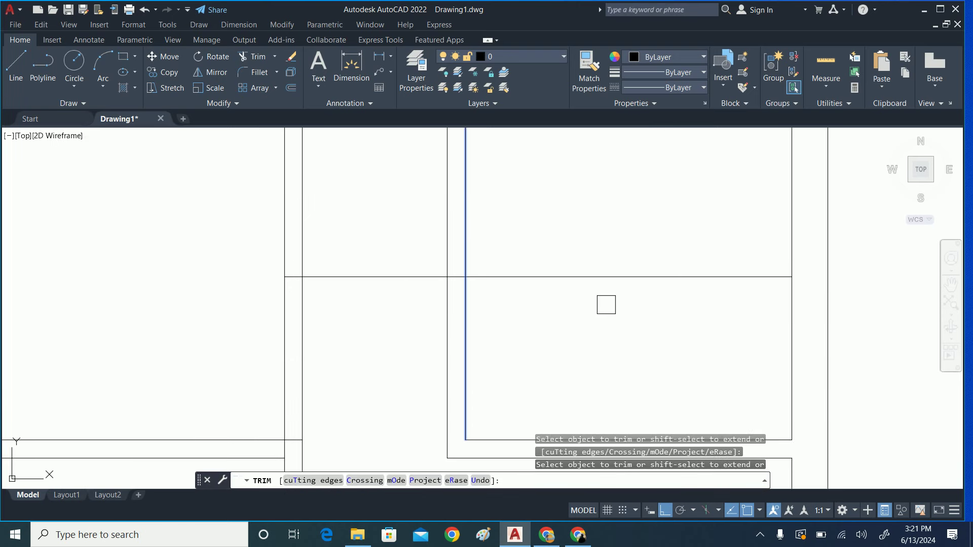
scroll(411, 291, "up", 6)
scroll(573, 254, "down", 8)
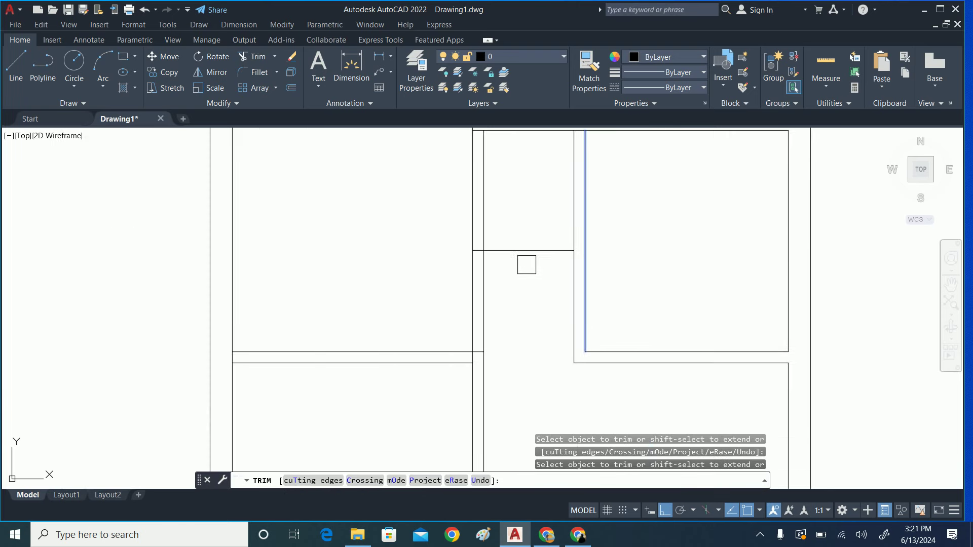
left_click(478, 243)
left_click(414, 217)
key("Return")
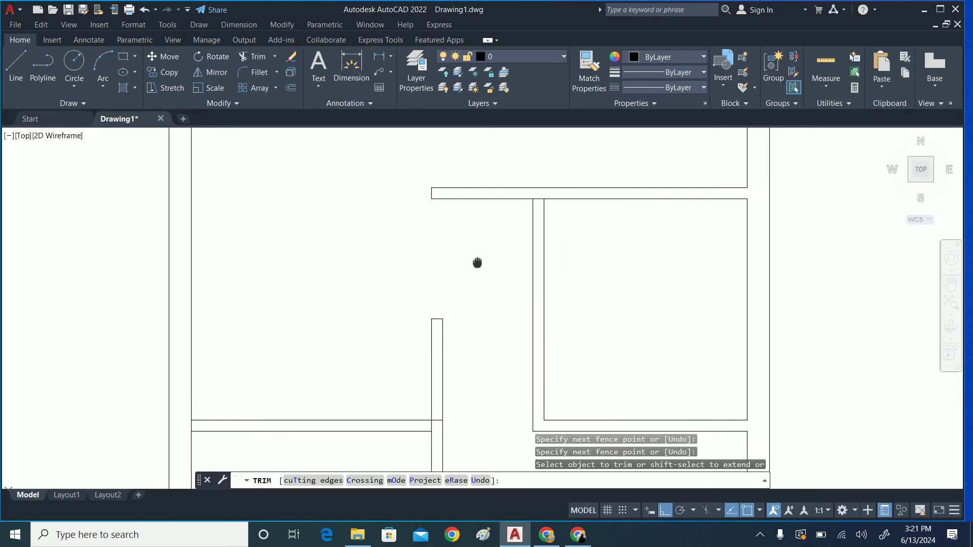
scroll(536, 205, "up", 3)
left_click(535, 179)
scroll(535, 178, "down", 3)
scroll(469, 231, "down", 2)
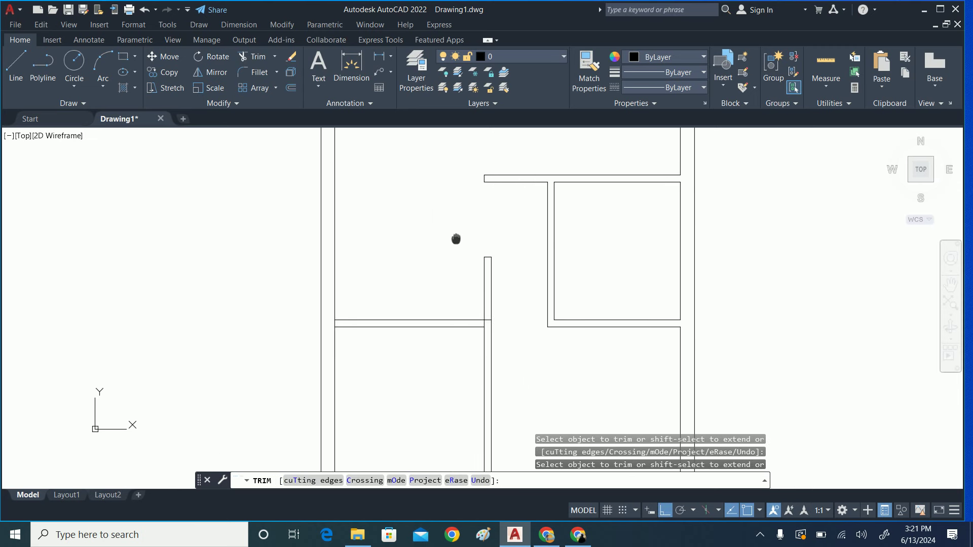
scroll(457, 240, "up", 3)
scroll(497, 333, "up", 6)
key("Escape")
key("Escape")
key("Escape")
scroll(497, 304, "down", 3)
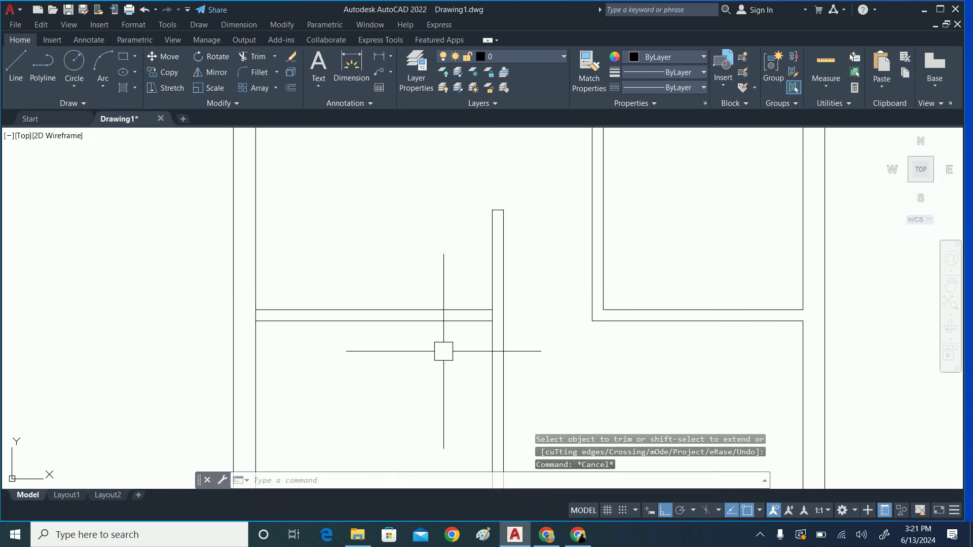
middle_click_drag(443, 348, 436, 345)
Offset two wall lines 3'6" to mark the door opening.
type("o")
key("Return")
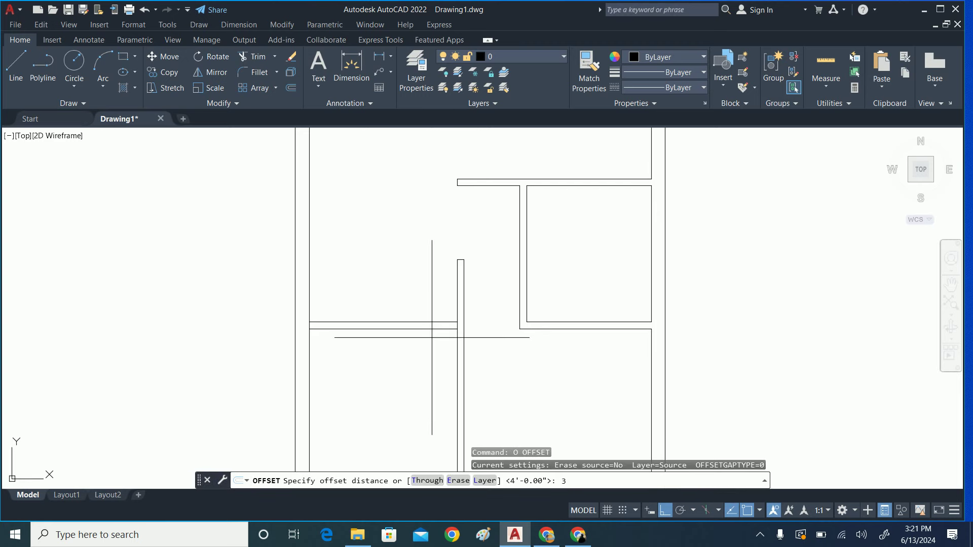
type("6")
key("Return")
scroll(445, 370, "up", 3)
left_click(462, 343)
left_click(347, 304)
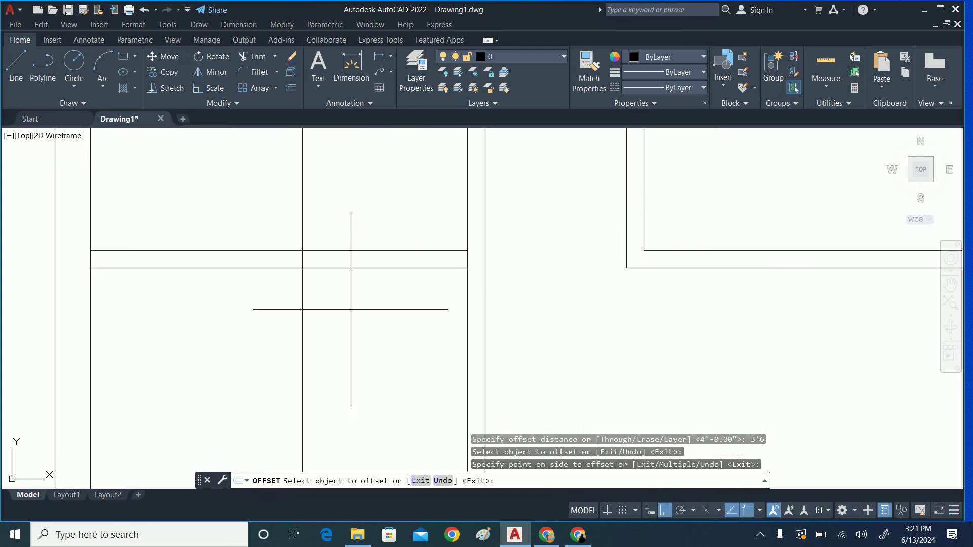
key("Return")
key("Return")
key("Return")
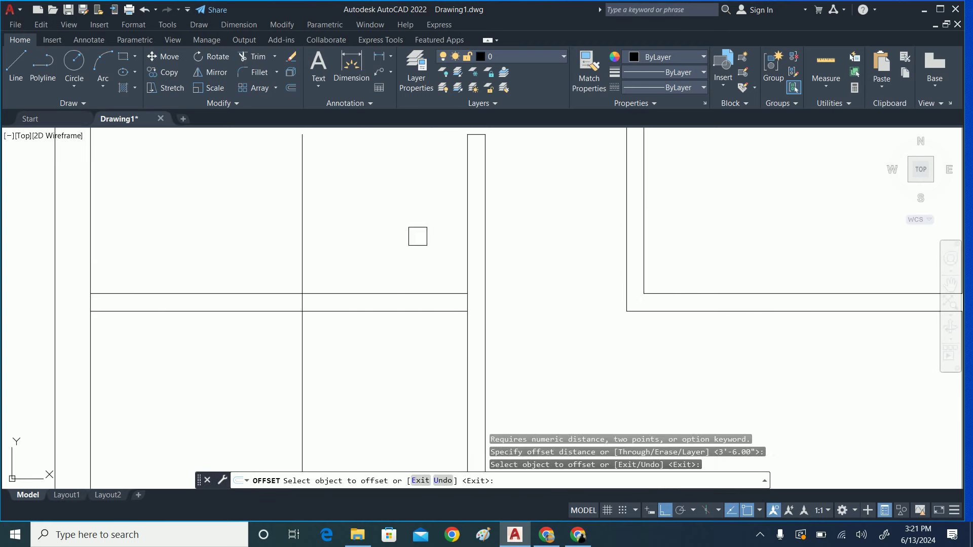
left_click(417, 236)
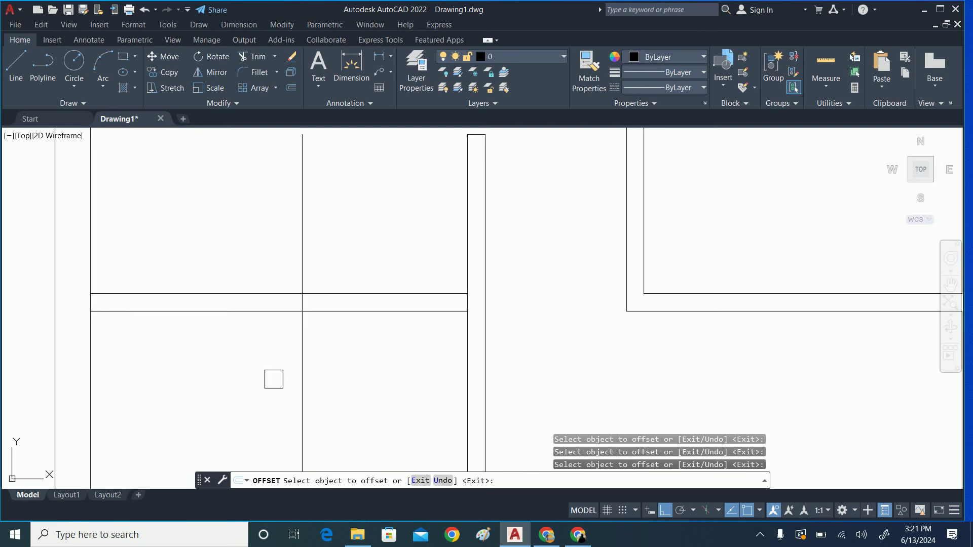
key("Escape")
Fence-trim the wall lines inside the door opening.
type("tr")
key("Return")
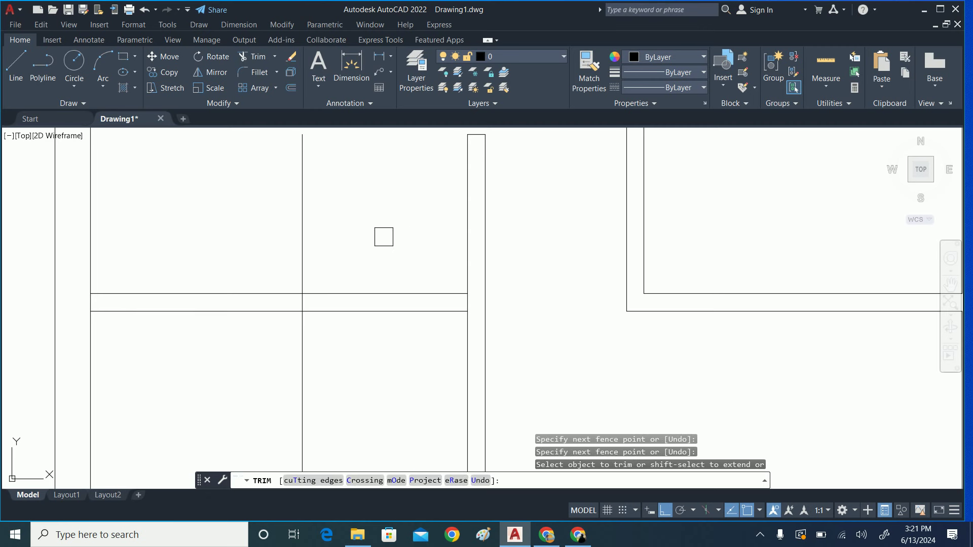
left_click(383, 235)
left_click(252, 391)
key("Return")
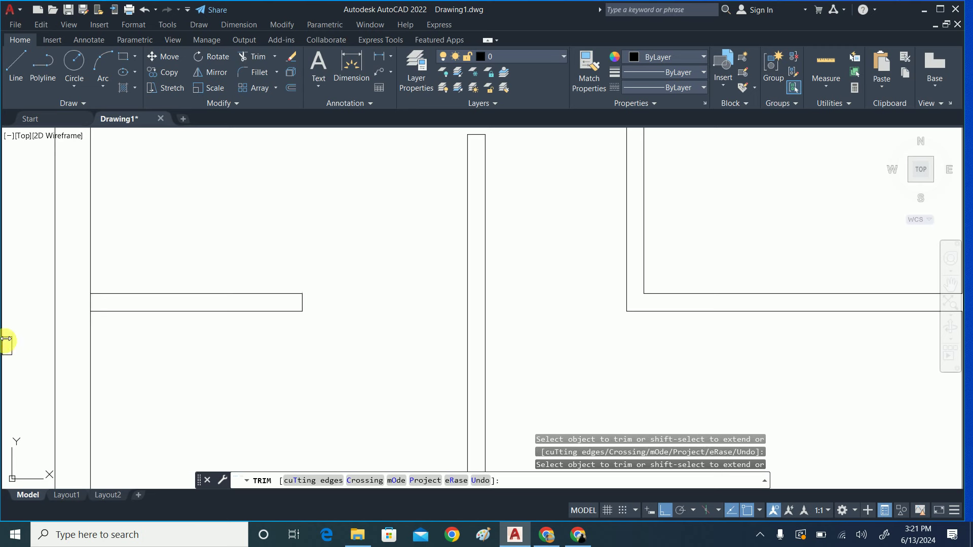
scroll(20, 327, "up", 6)
scroll(290, 234, "down", 3)
scroll(329, 327, "down", 3)
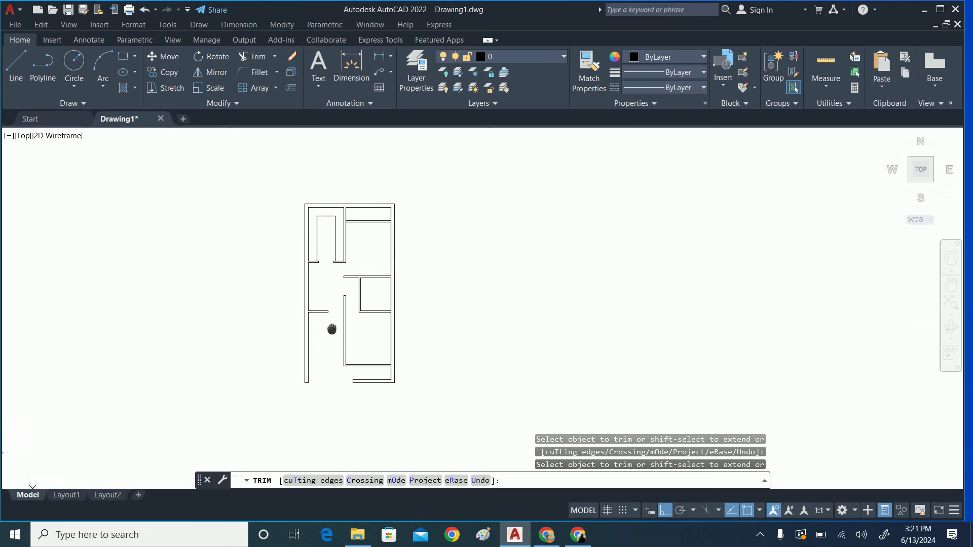
key("Escape")
key("Escape")
scroll(322, 318, "up", 4)
key("Escape")
middle_click_drag(322, 318, 330, 285)
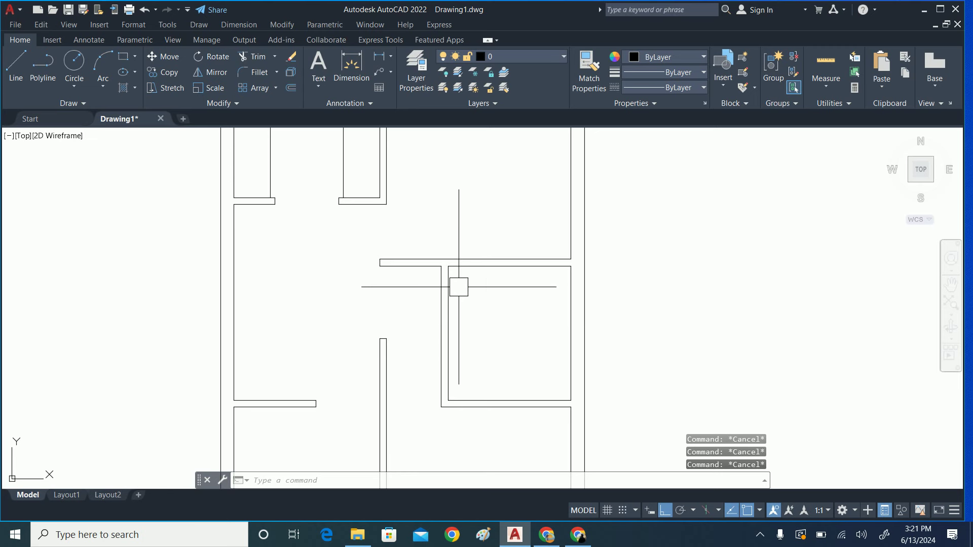
type("J")
Join the two split wall lines into a single line.
key("Return")
scroll(467, 263, "up", 4)
left_click(467, 263)
left_click(349, 263)
key("Return")
key("Escape")
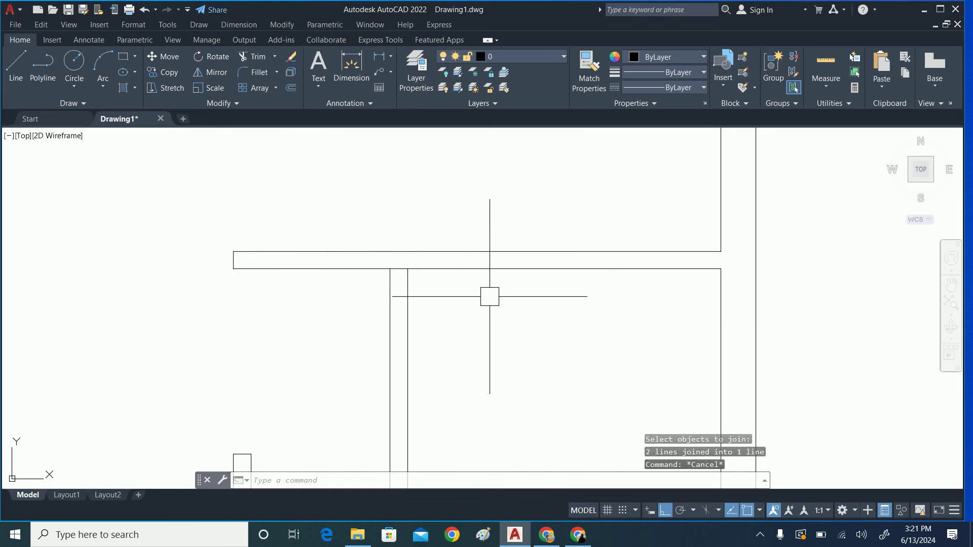
Offset a wall line 30 units downward for the next doorway.
type("o")
key("Return")
Trim the extra wall segments to open the doorway into the right-hand room.
key("Return")
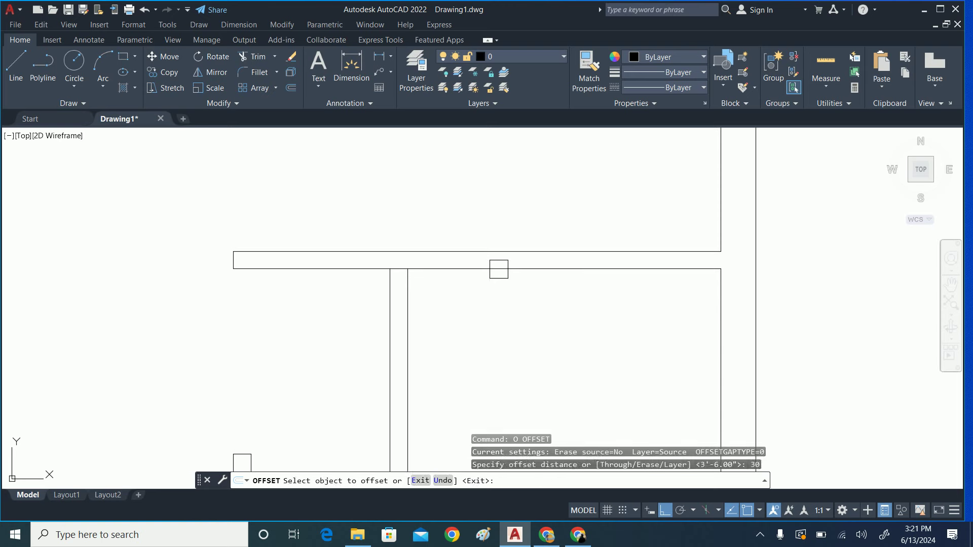
left_click(497, 268)
left_click(478, 325)
middle_click_drag(466, 328, 435, 285)
type("tr")
key("Return")
left_click(403, 340)
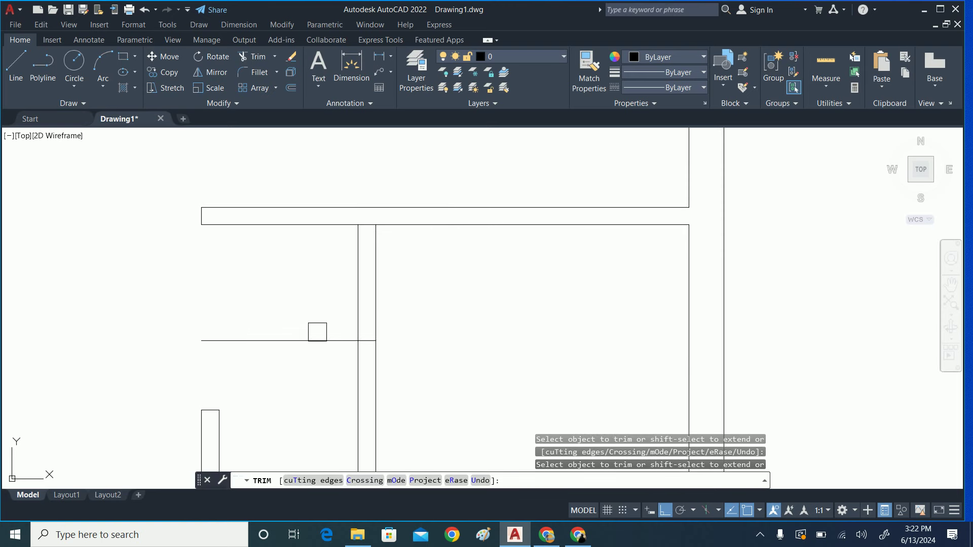
left_click(443, 298)
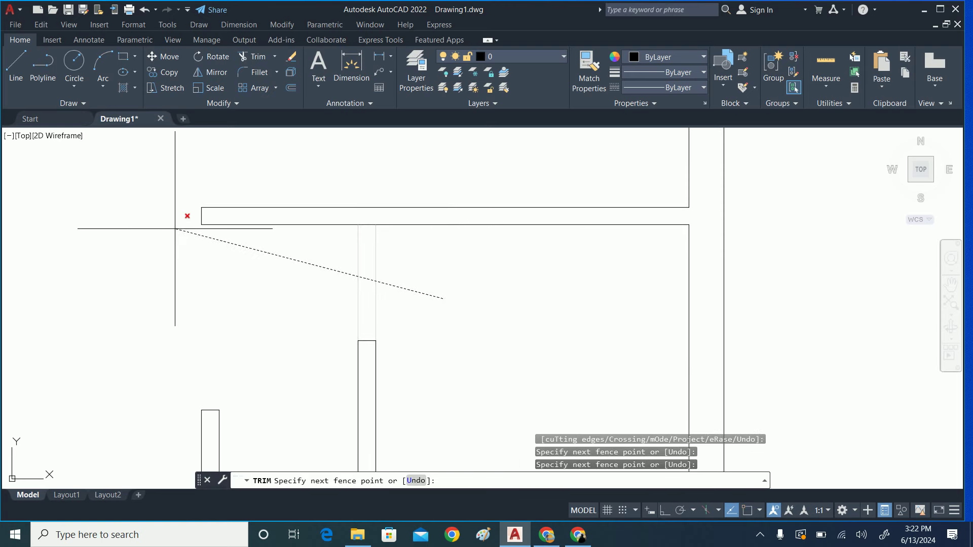
key("Return")
scroll(412, 315, "down", 3)
key("Escape")
key("Escape")
key("Escape")
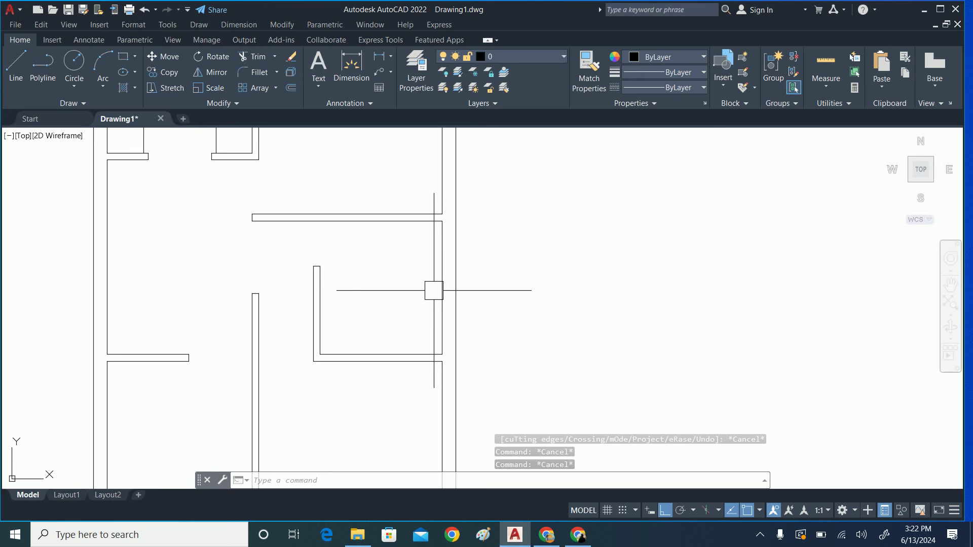
scroll(364, 370, "down", 3)
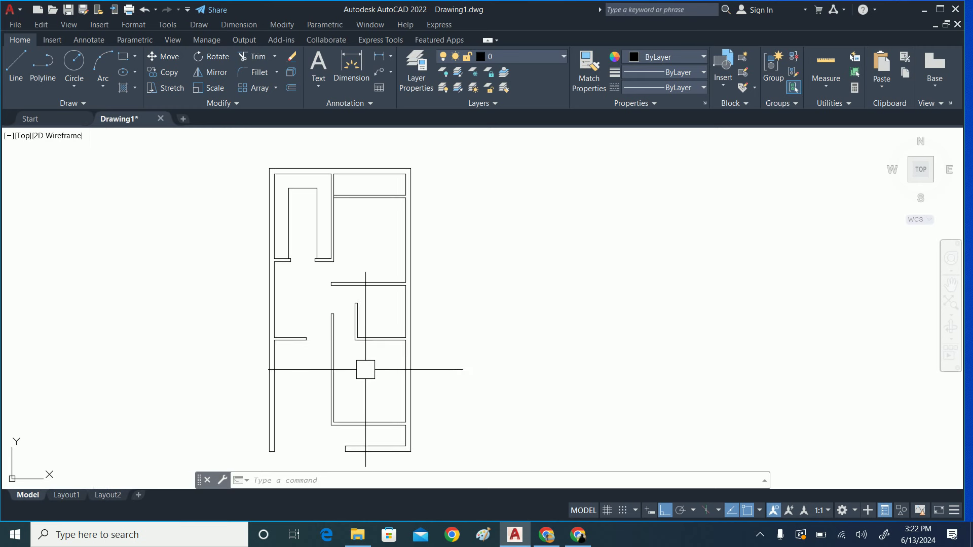
scroll(371, 320, "up", 1)
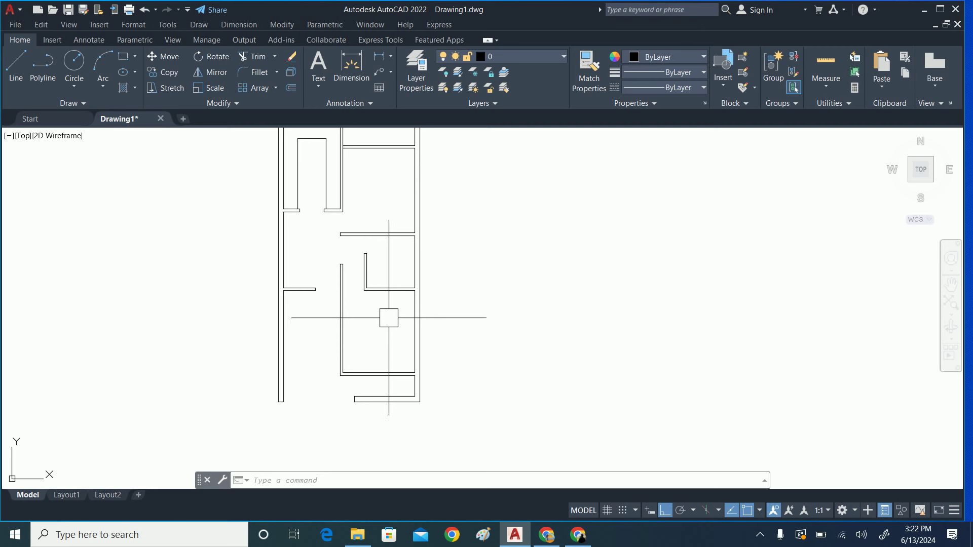
middle_click_drag(391, 317, 387, 365)
scroll(305, 261, "up", 2)
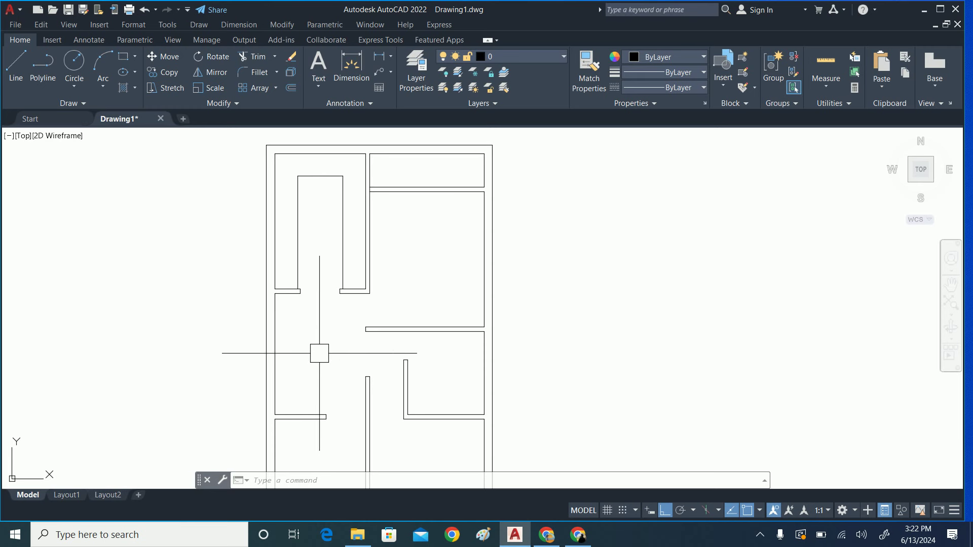
middle_click_drag(411, 382, 400, 330)
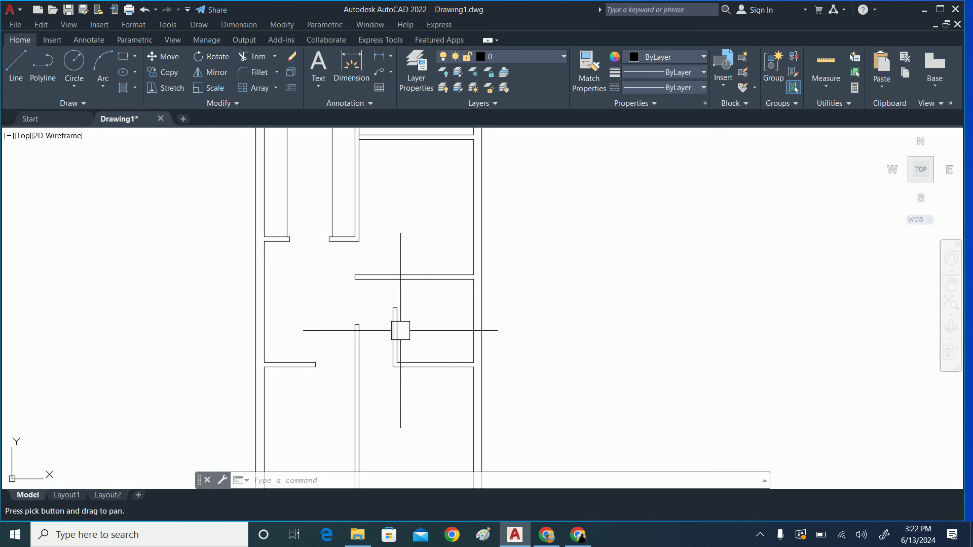
scroll(380, 211, "down", 4)
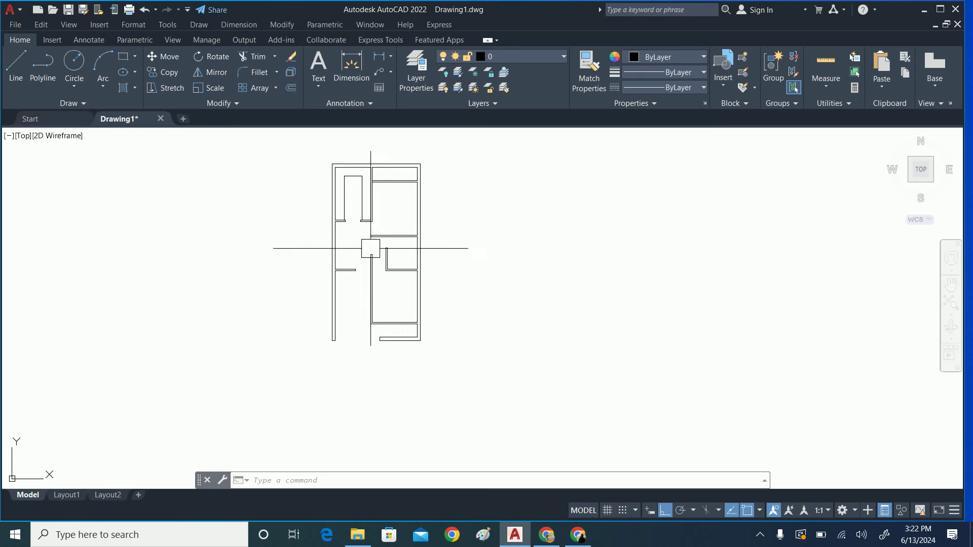
scroll(387, 173, "up", 5)
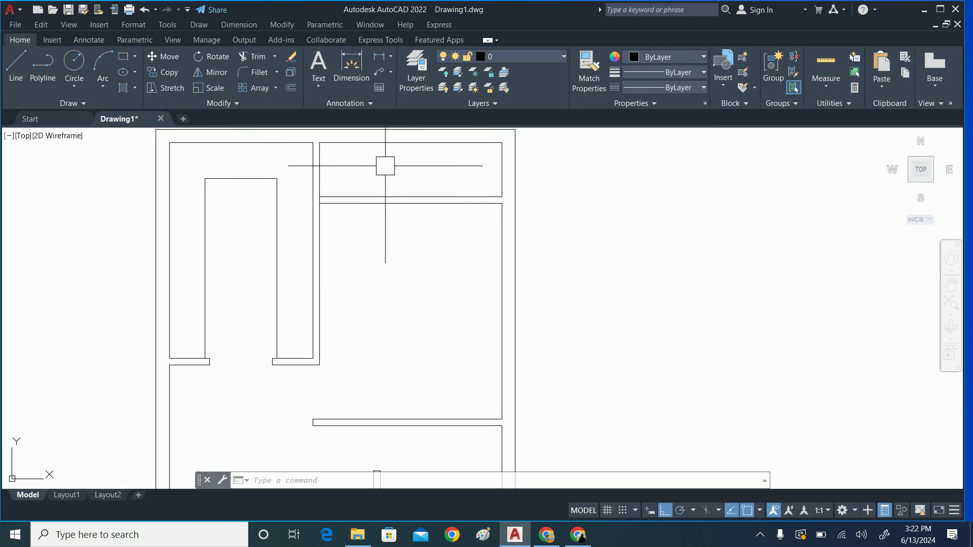
scroll(383, 168, "down", 2)
scroll(378, 174, "down", 2)
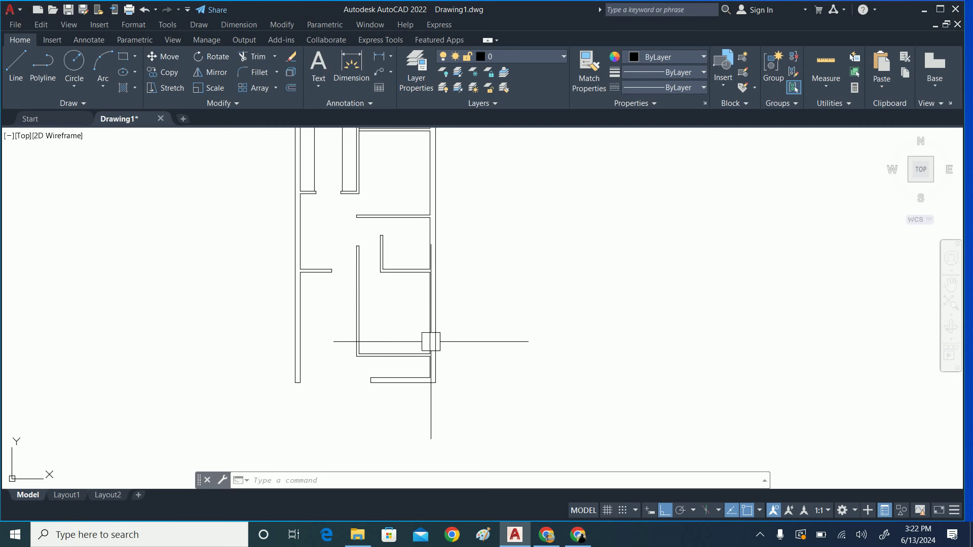
middle_click_drag(380, 315, 406, 342)
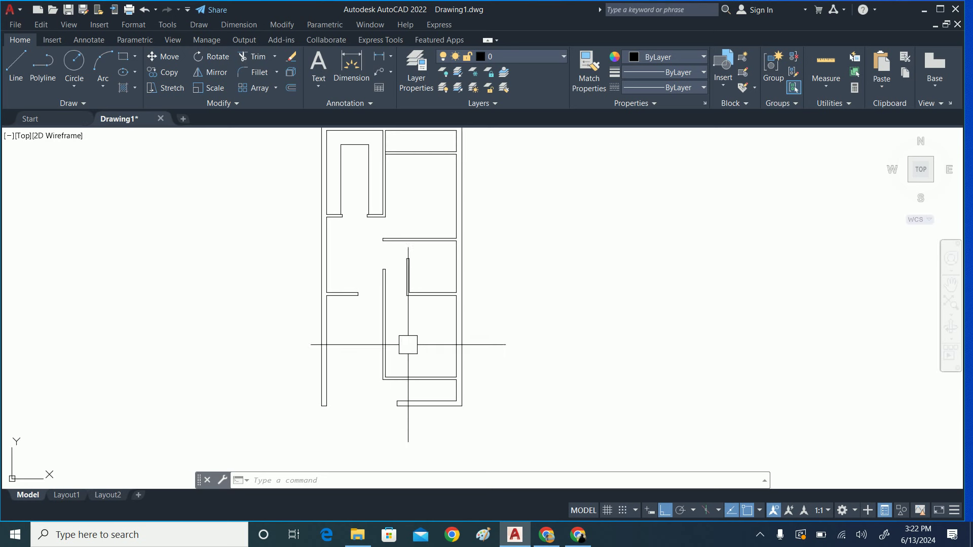
middle_click_drag(385, 306, 393, 309)
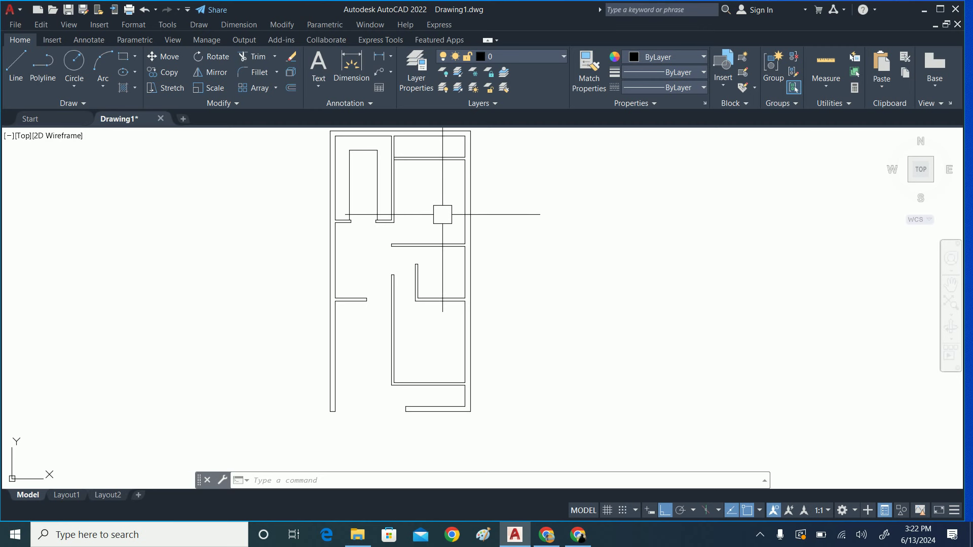
Pan and zoom until the bottom room's junction with the right outer walls fills the view.
middle_click_drag(443, 215, 449, 218)
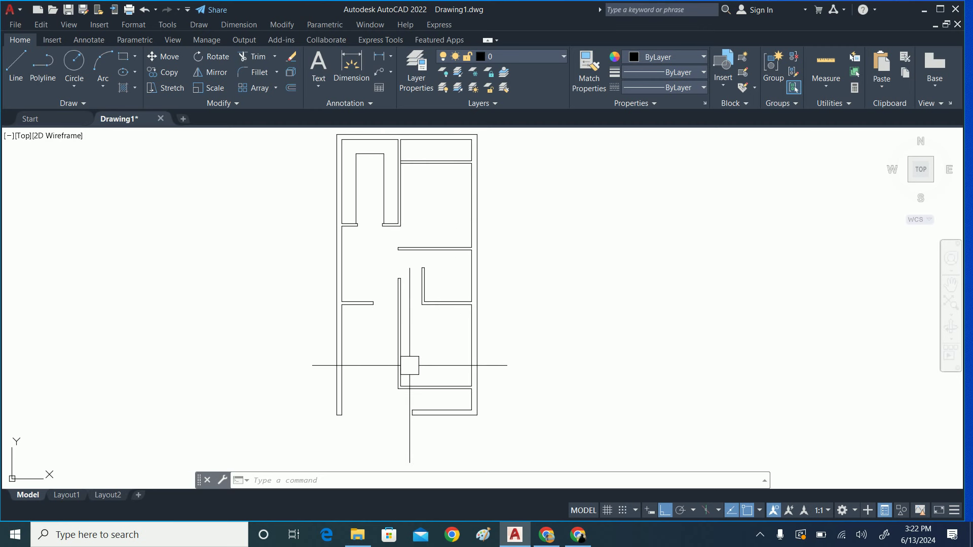
scroll(464, 436, "up", 4)
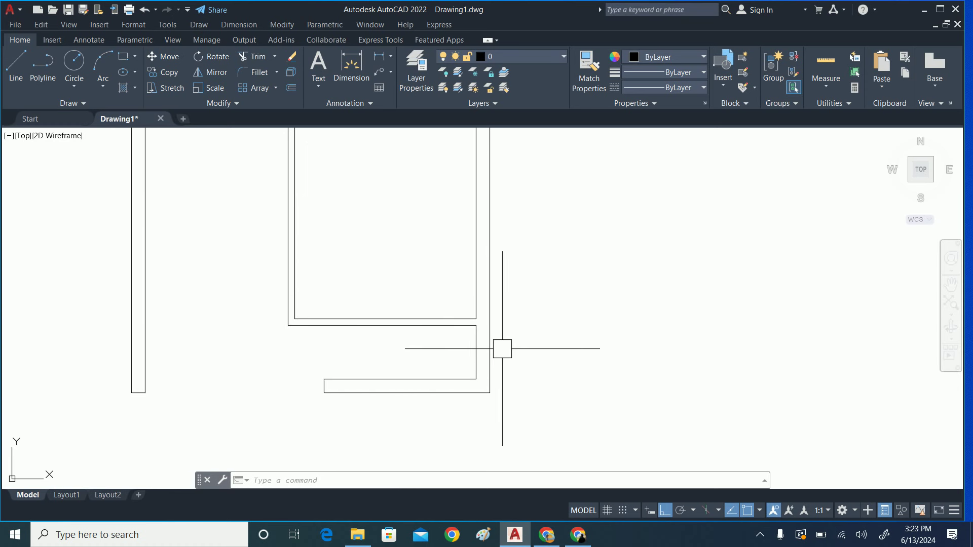
scroll(371, 254, "down", 4)
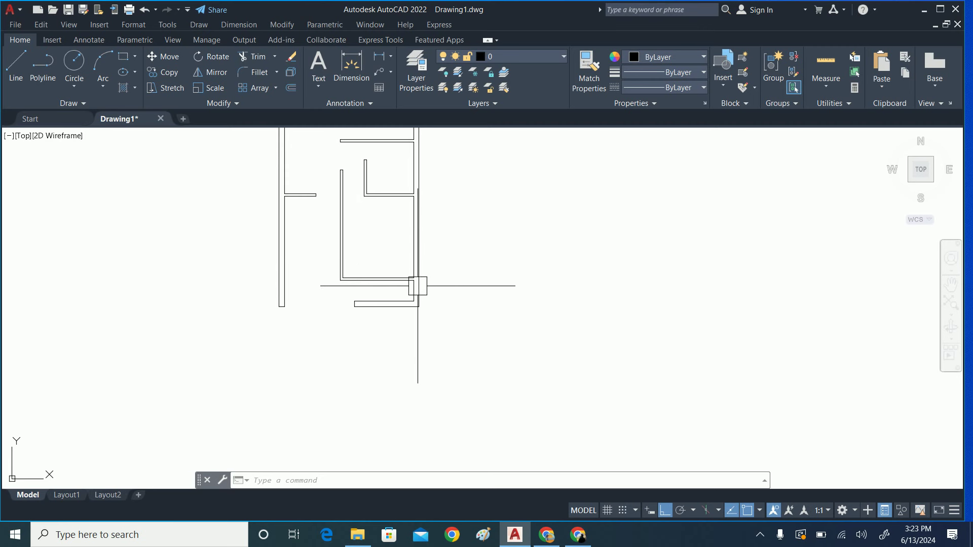
scroll(418, 286, "up", 4)
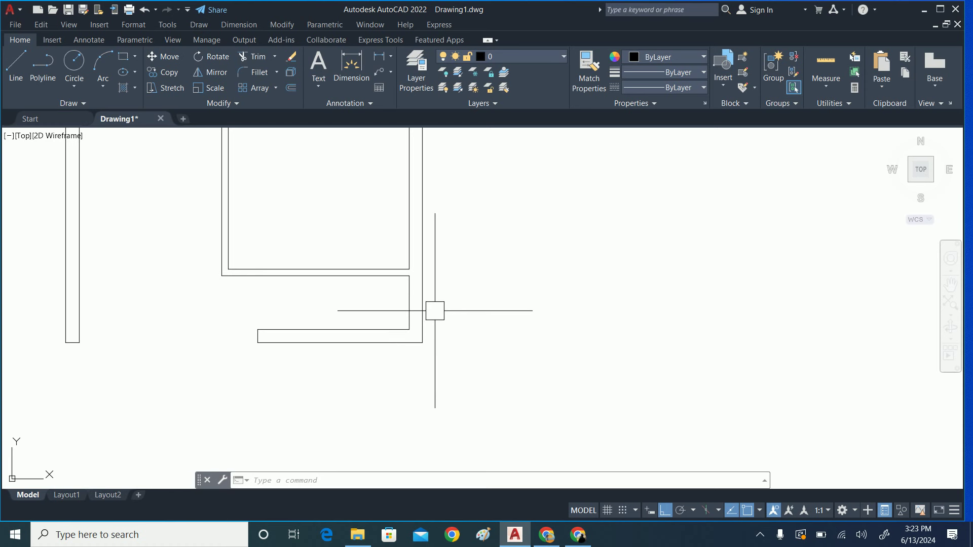
scroll(456, 308, "down", 4)
middle_click_drag(457, 309, 566, 374)
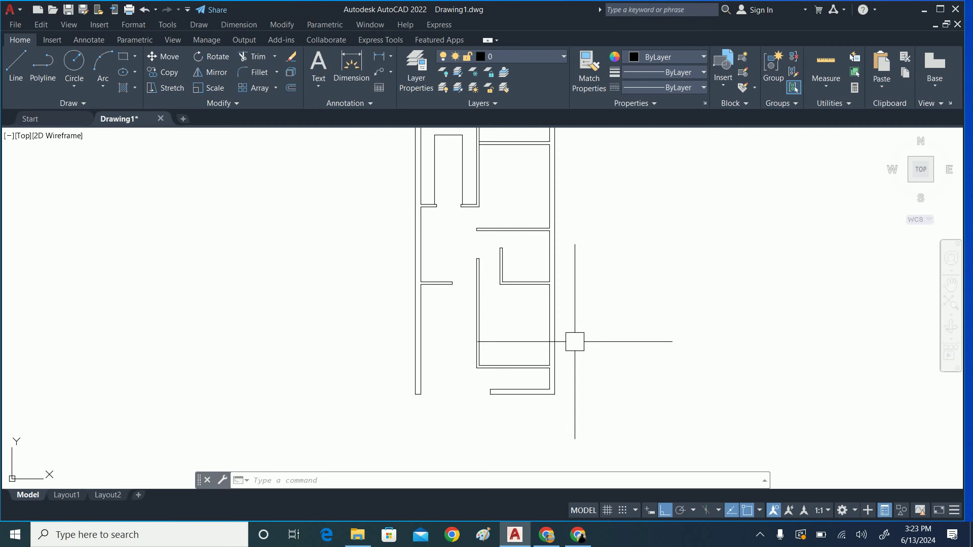
middle_click_drag(556, 349, 557, 390)
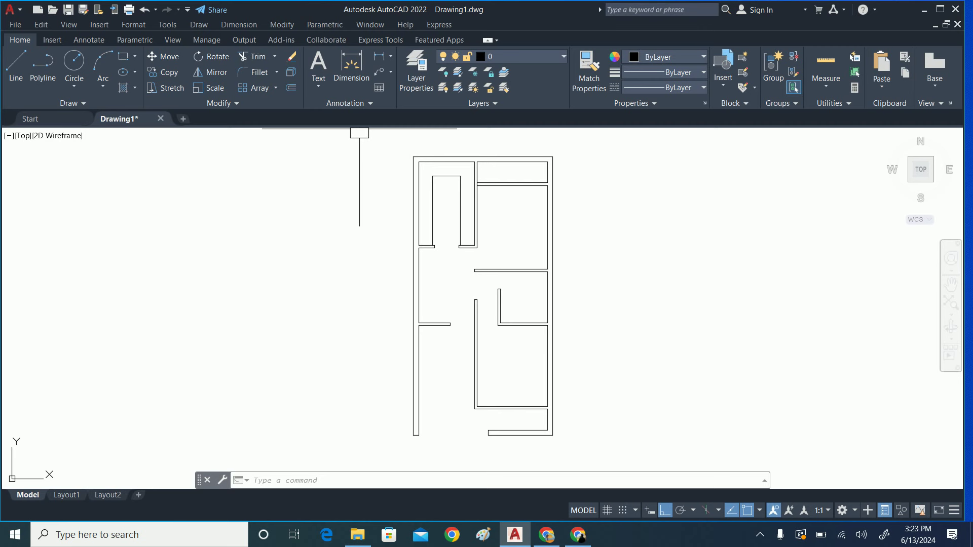
scroll(567, 421, "up", 2)
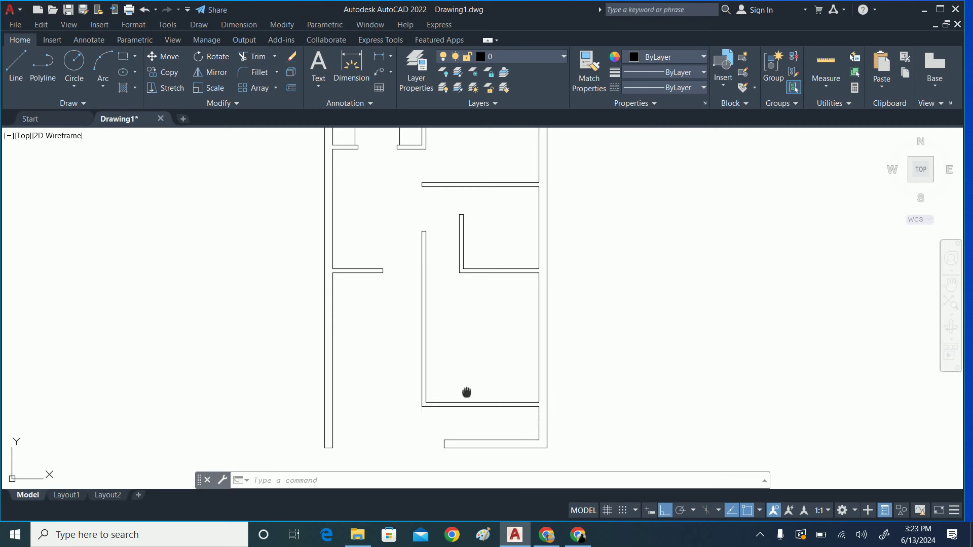
middle_click_drag(467, 393, 508, 389)
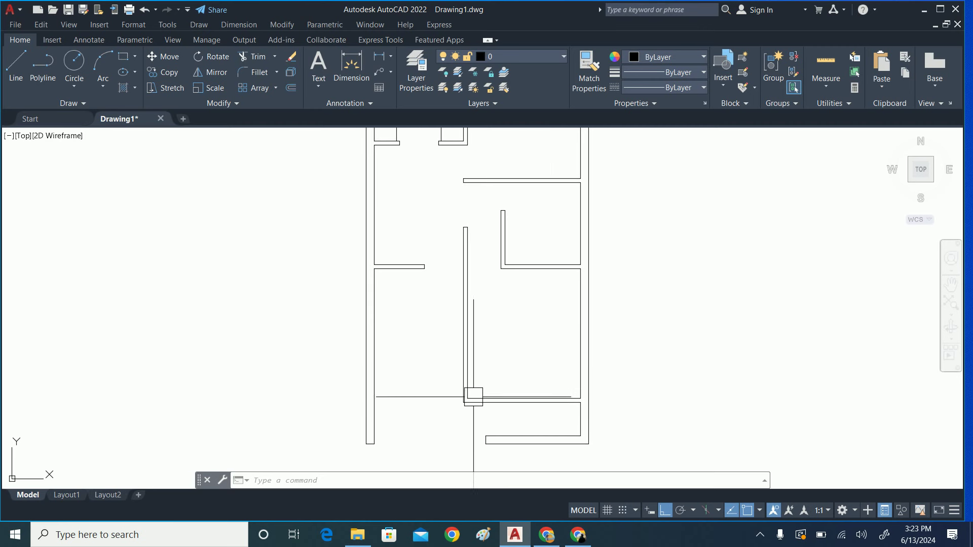
scroll(471, 390, "up", 2)
Try extending a lower wall line with Extend, then cancel it.
type("ex")
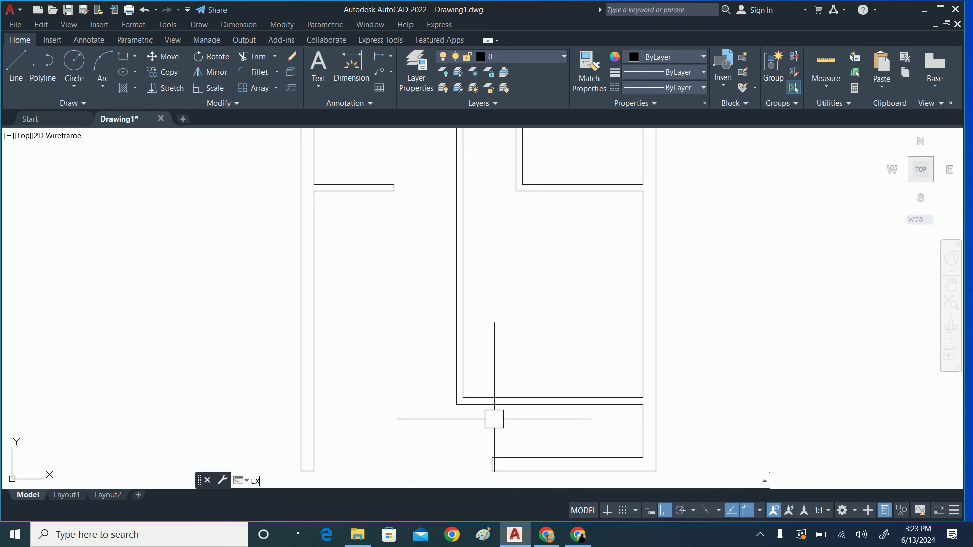
key("Return")
scroll(495, 417, "up", 4)
left_click(459, 367)
key("Escape")
Offset the horizontal wall line 36 inches upward to mark the door opening.
type("o")
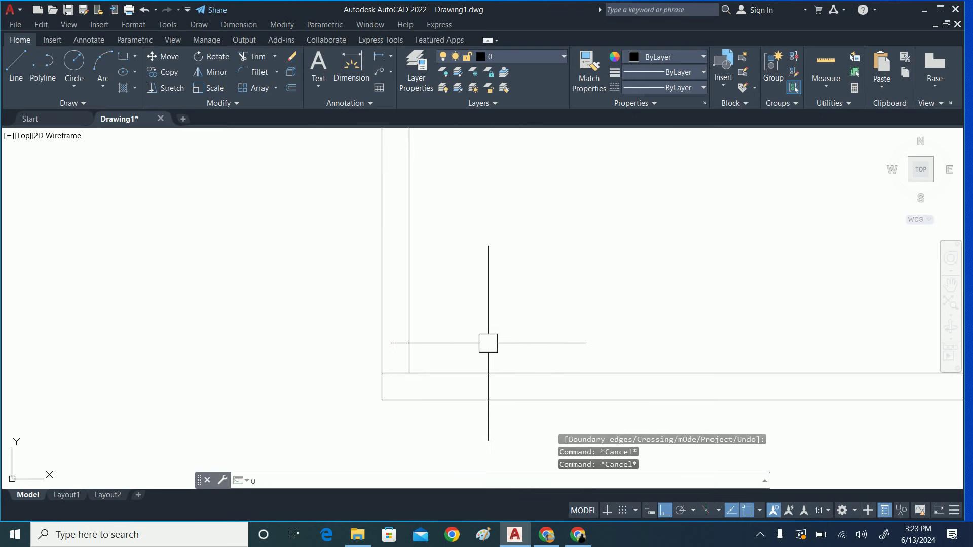
key("Return")
type("36")
key("Return")
left_click(451, 365)
left_click(441, 319)
middle_click_drag(441, 319, 441, 367)
key("Escape")
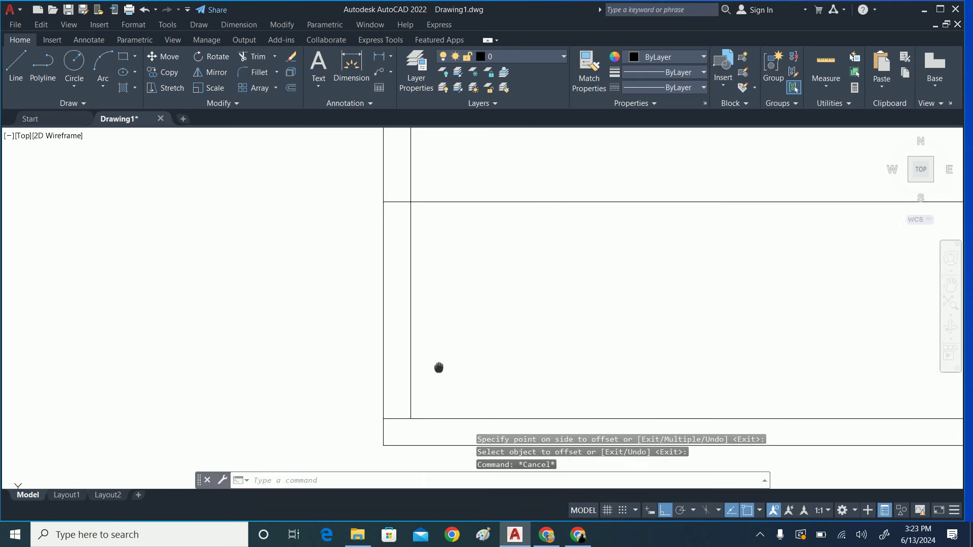
Fence-trim the vertical partition to cut out the 36-inch door gap.
type("tr")
key("Return")
left_click(272, 363)
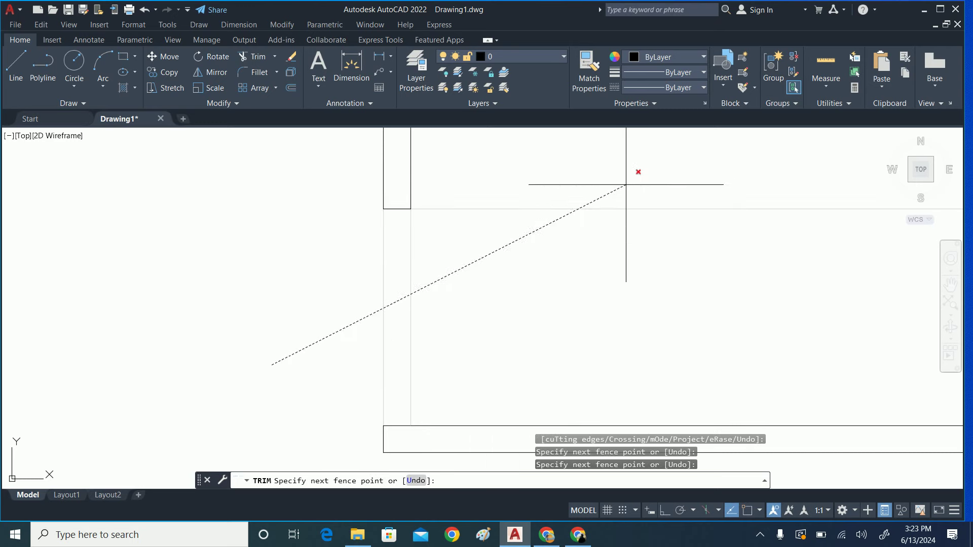
key("Return")
scroll(544, 334, "down", 3)
key("Escape")
middle_click_drag(608, 298, 582, 355)
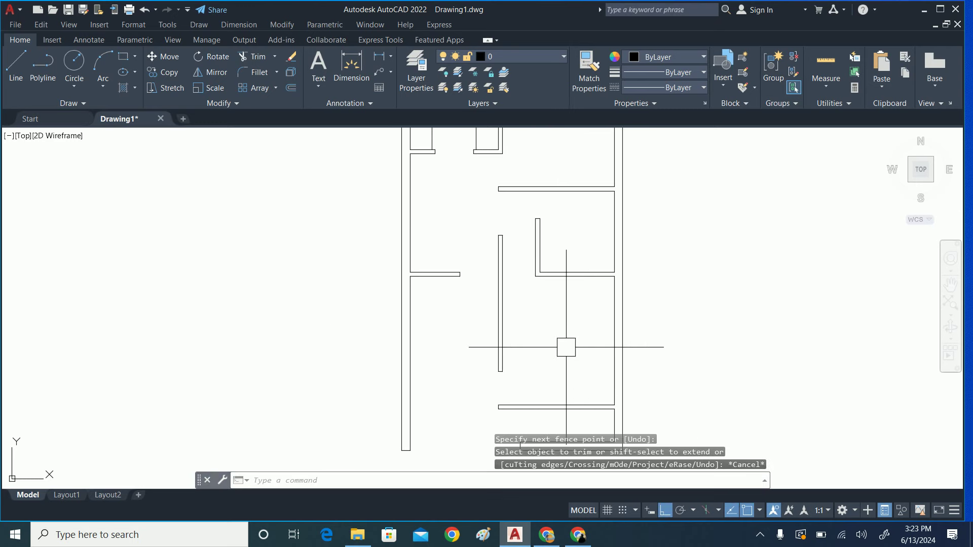
key("Escape")
key("Escape")
key("Escape")
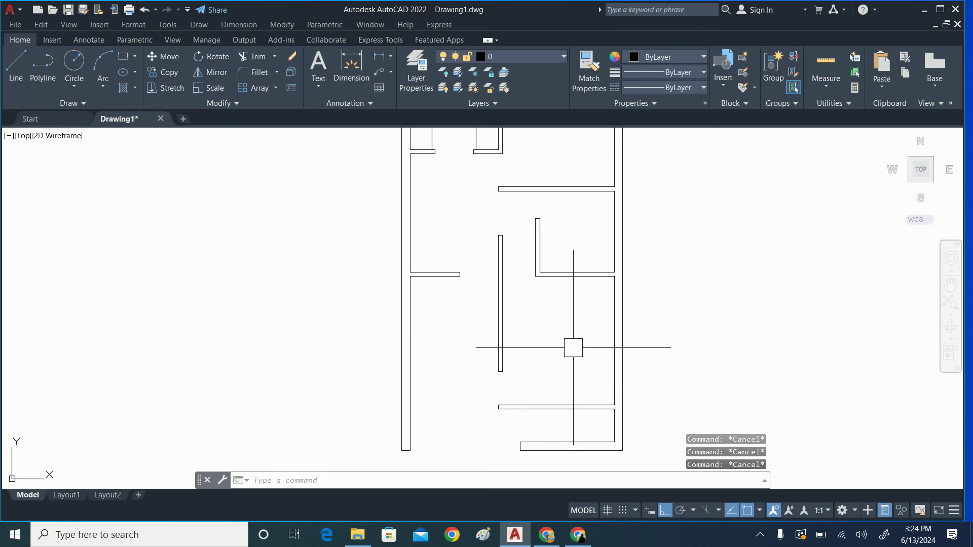
middle_click_drag(577, 336, 609, 448)
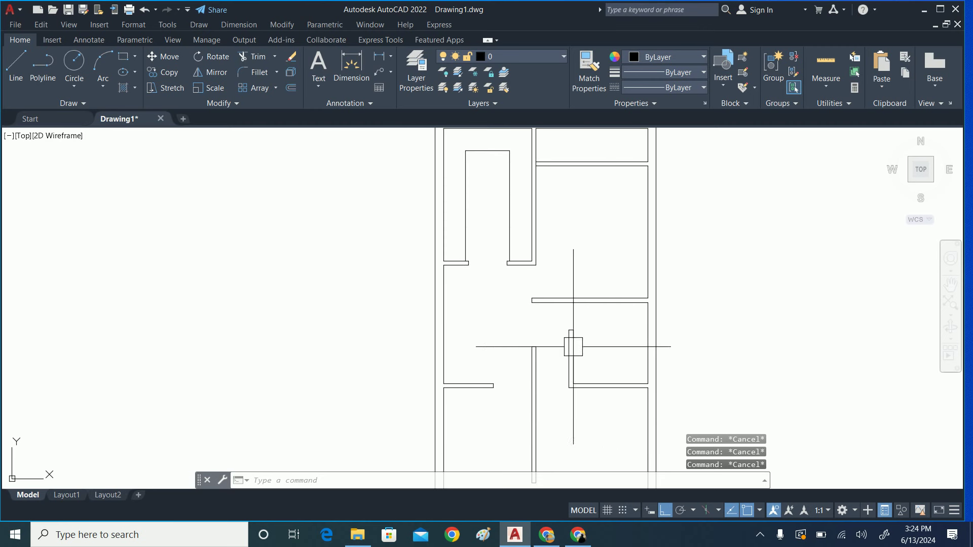
Pan and zoom up the plan until the narrow top-right room fills the view.
middle_click_drag(615, 305, 619, 399)
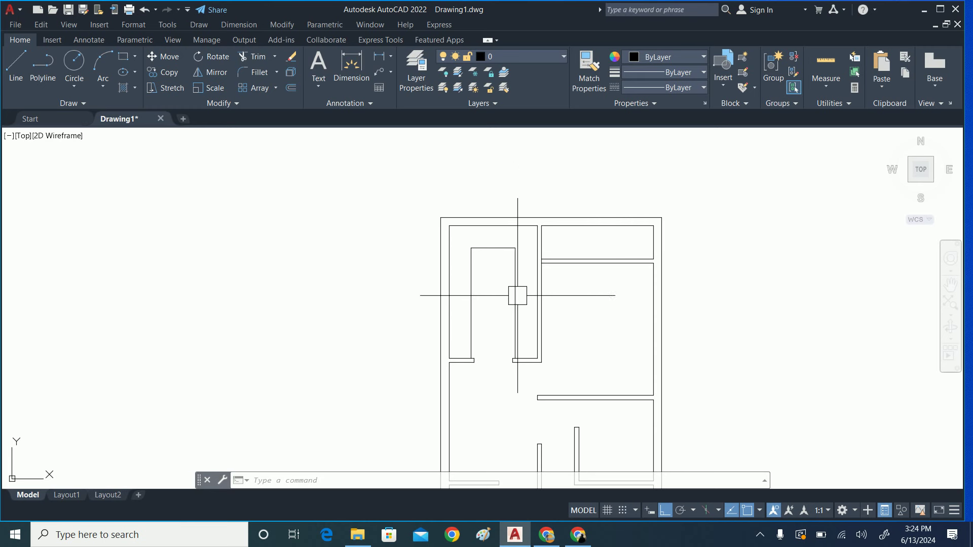
scroll(461, 350, "up", 2)
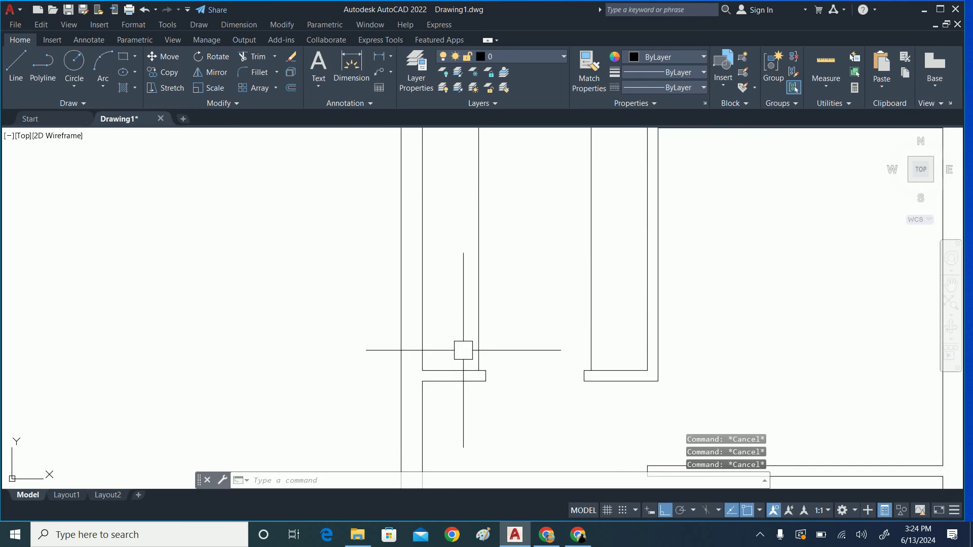
mouse_move(460, 350)
middle_mouse_down()
mouse_move(482, 393)
mouse_move(419, 307)
middle_mouse_up()
scroll(500, 403, "down", 5)
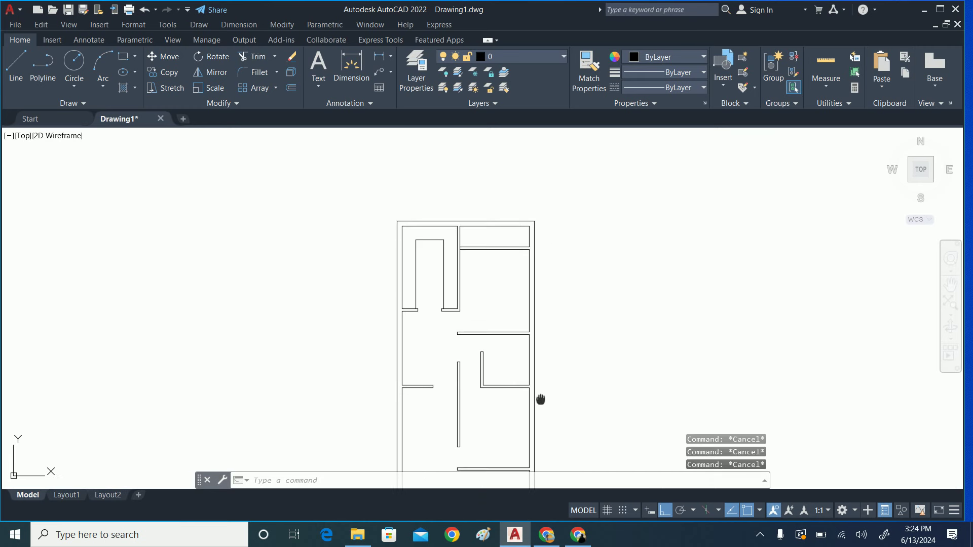
middle_click_drag(541, 400, 542, 345)
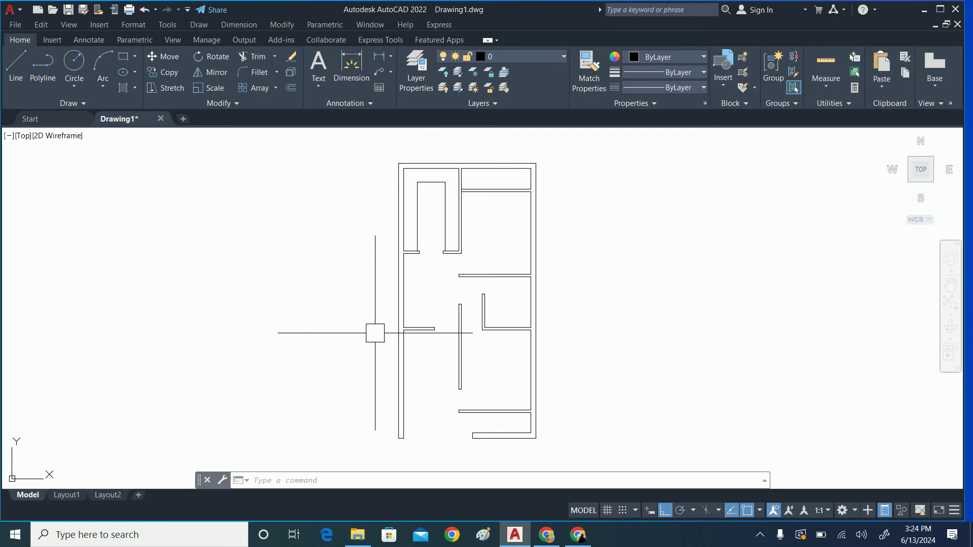
key("Escape")
key("Escape")
key("Escape")
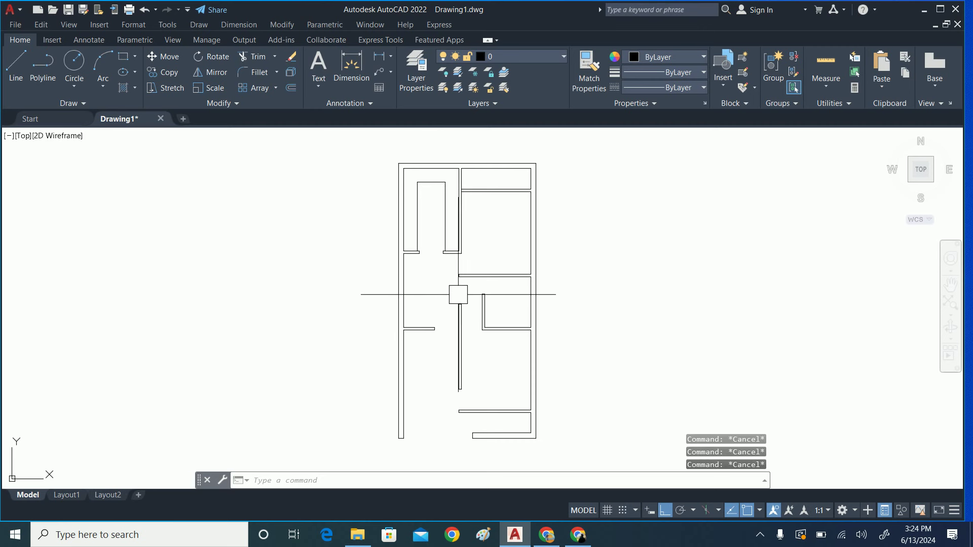
scroll(496, 141, "up", 4)
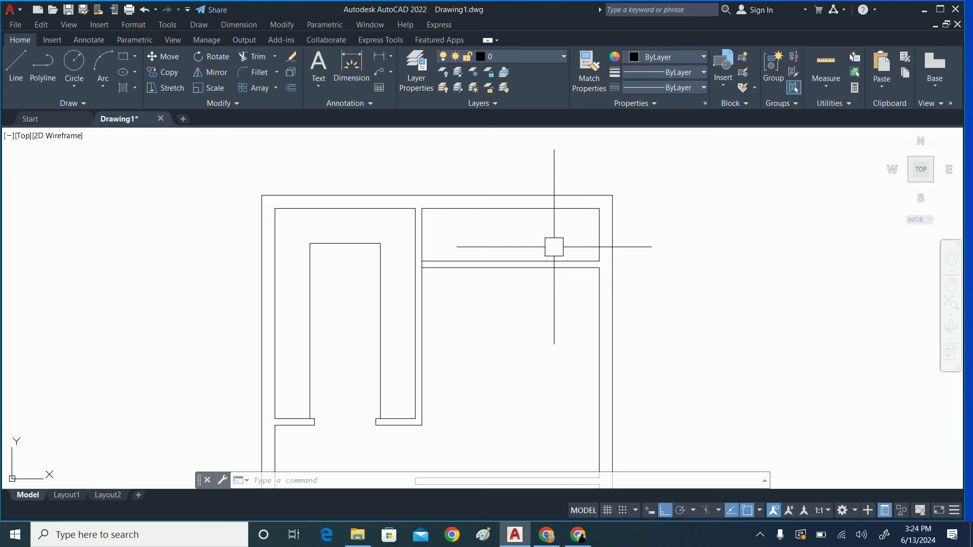
middle_click_drag(536, 380, 532, 326)
Draw a short reference line across the wall below the narrow top-right room.
type("l")
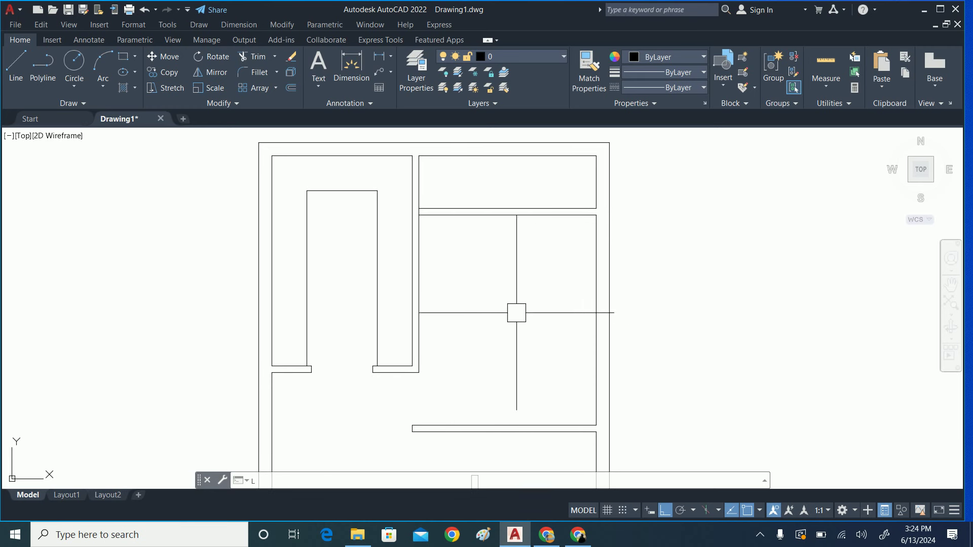
key("Return")
left_click(495, 215)
scroll(495, 215, "up", 2)
left_click(523, 189)
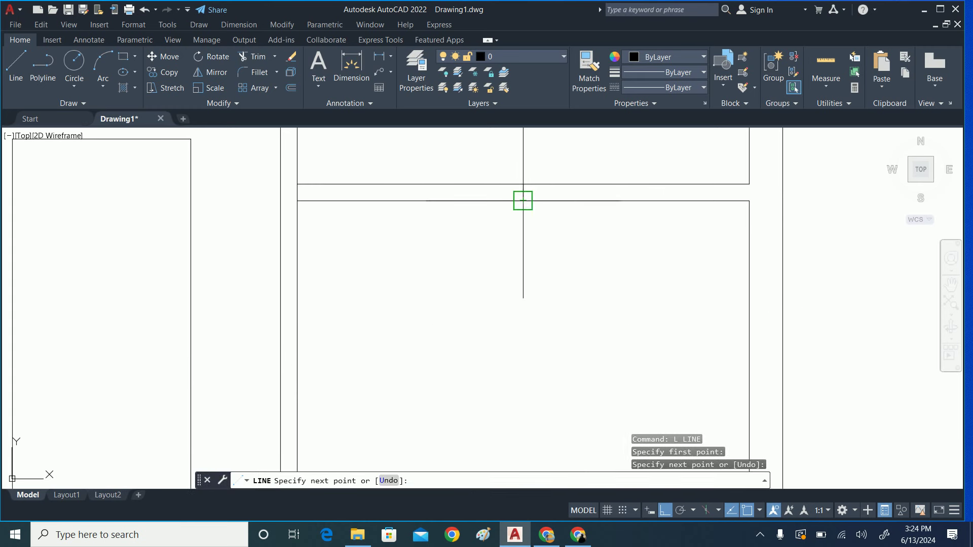
key("Escape")
Offset the reference line to both sides to mark the opening edges.
type("o")
key("Return")
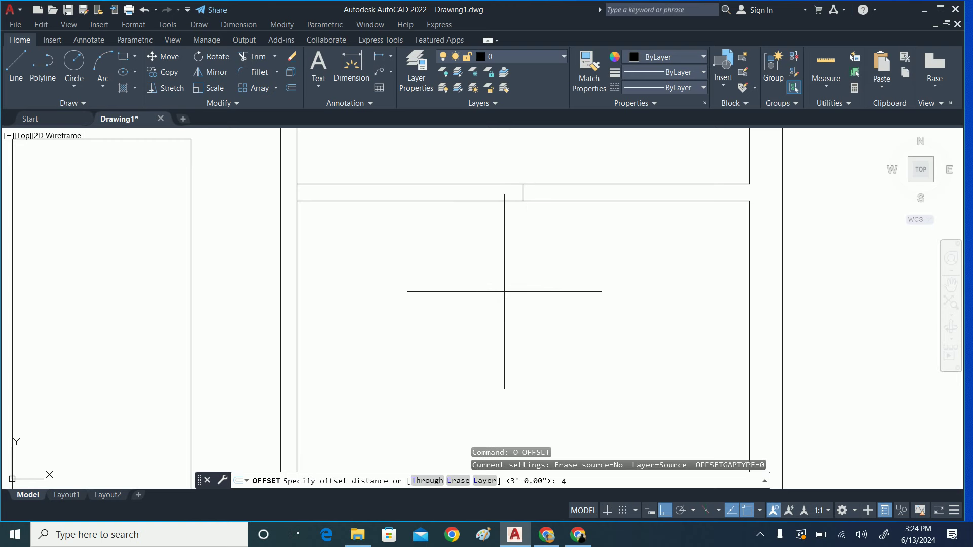
key("Return")
scroll(523, 205, "up", 4)
left_click(522, 172)
left_click(478, 172)
left_click(523, 169)
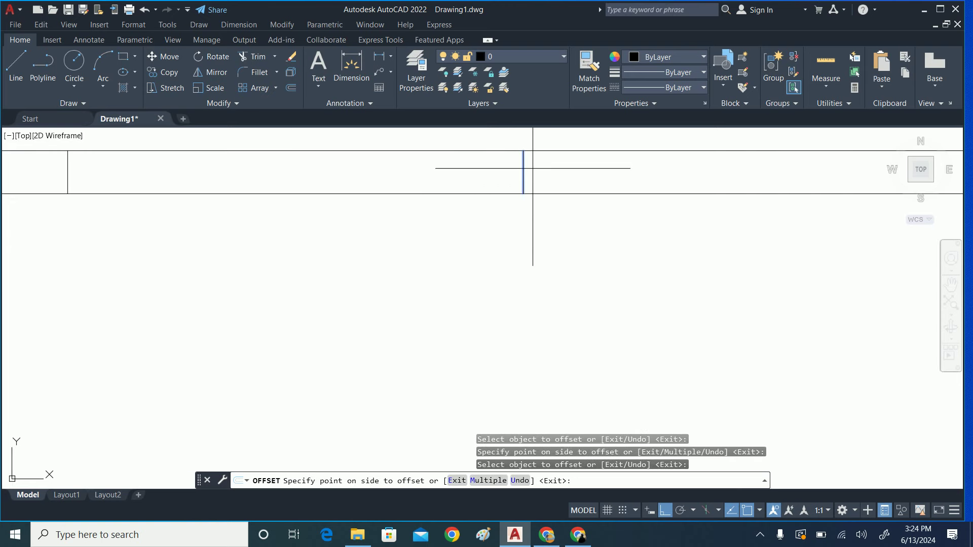
left_click(655, 158)
scroll(588, 206, "down", 4)
key("Escape")
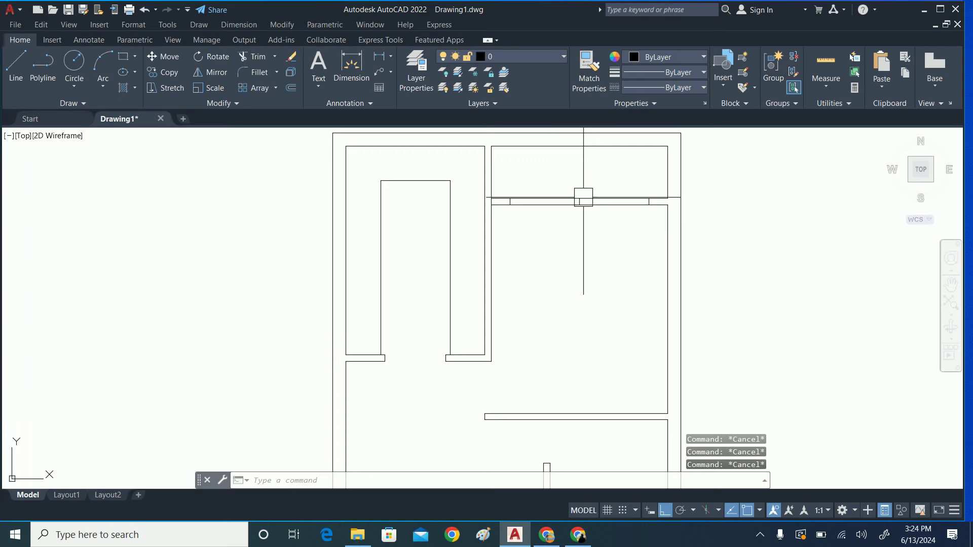
Fence-trim the wall between the offset lines, leaving short stubs at each end.
type("tr")
key("Return")
left_click(608, 175)
left_click(577, 220)
key("Return")
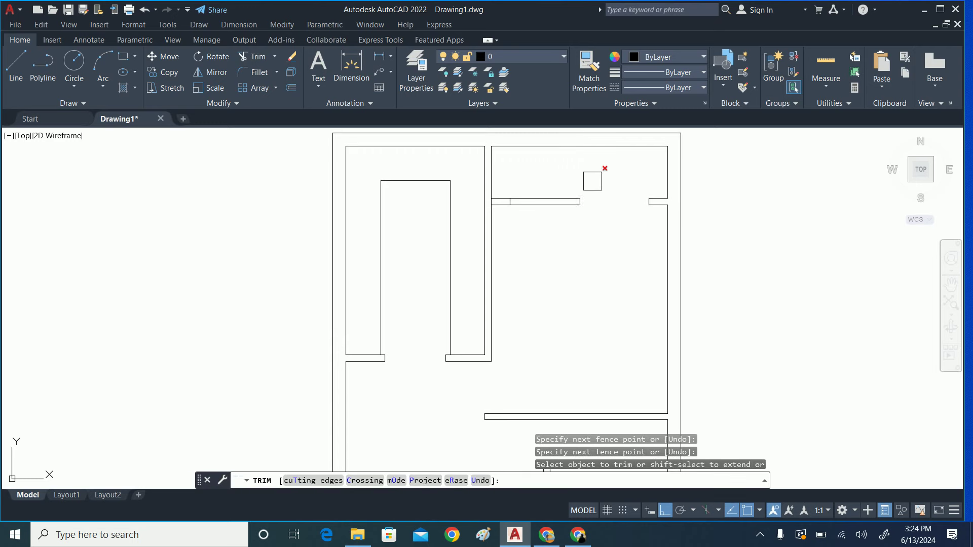
left_click(598, 174)
left_click(563, 202)
key("Return")
scroll(558, 304, "down", 2)
scroll(558, 304, "down", 4)
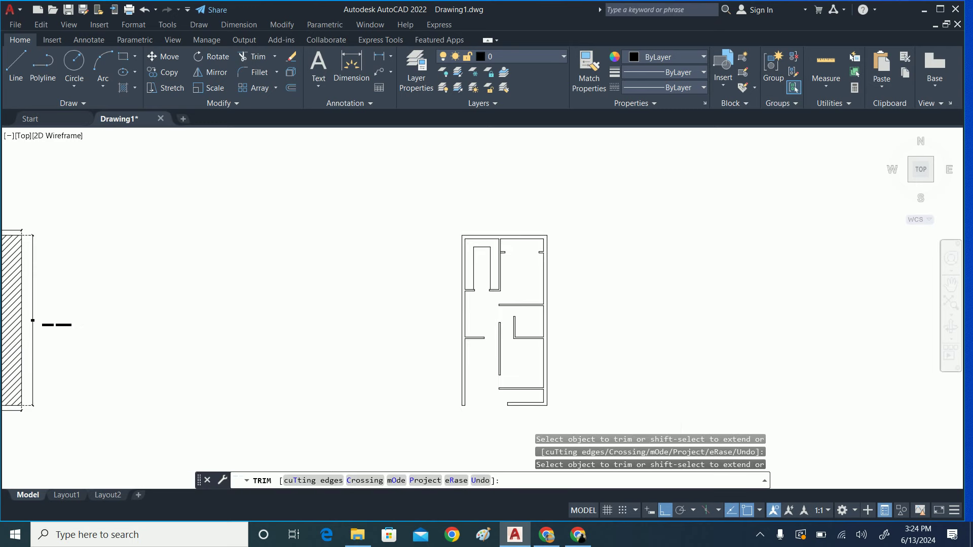
key("Escape")
key("Escape")
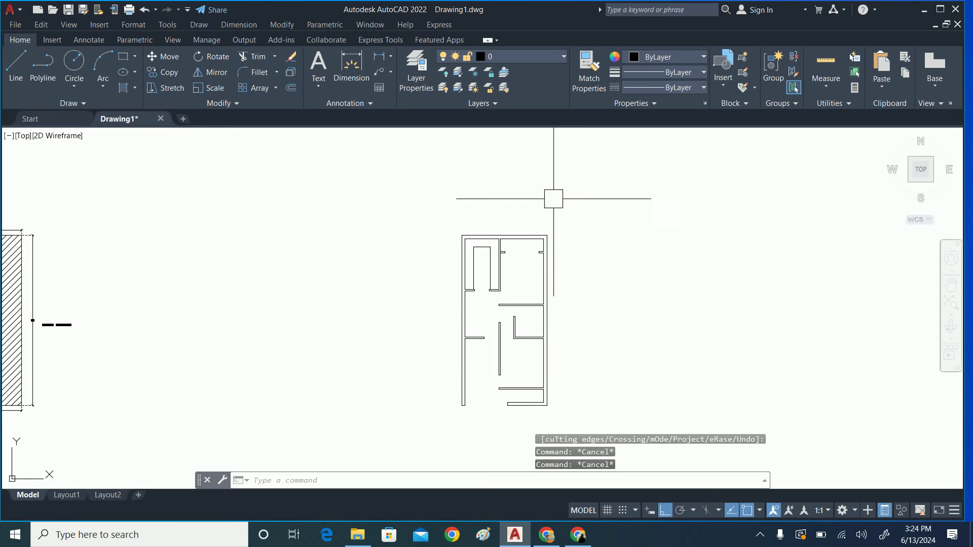
Zoom in, briefly restart and cancel Trim, then pan the top rooms back into view.
scroll(542, 292, "up", 2)
scroll(428, 246, "up", 1)
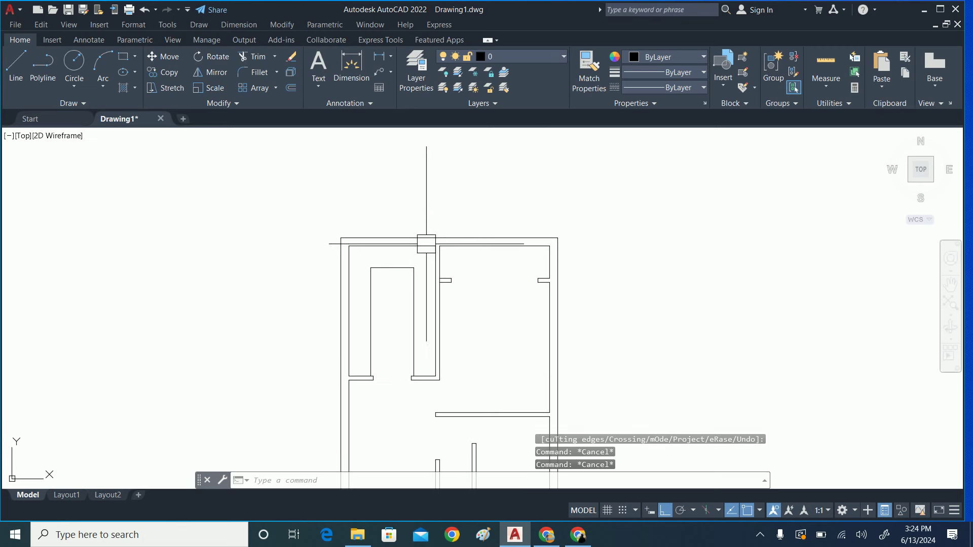
scroll(425, 244, "up", 2)
type("tr")
key("Return")
scroll(481, 350, "up", 5)
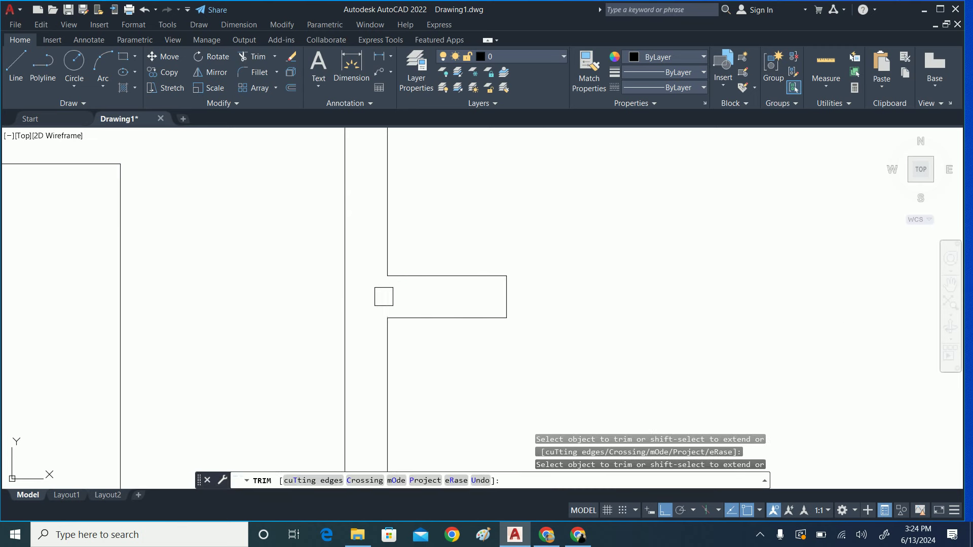
scroll(384, 297, "down", 5)
key("Escape")
key("Escape")
middle_click_drag(409, 298, 503, 311)
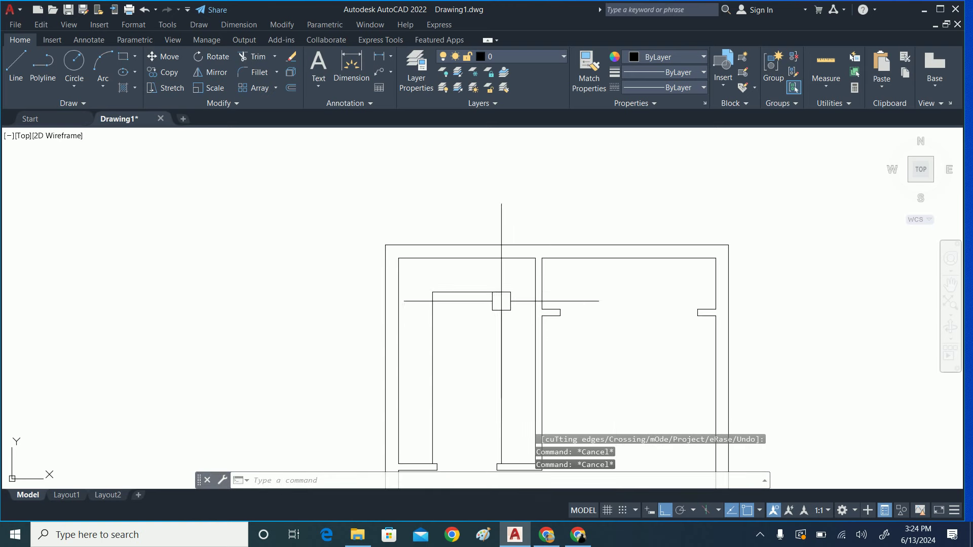
Start a new line from a point on the top wall.
type("l")
key("Return")
left_click(465, 255)
Try offsetting a top wall line by 243, then cancel the offset.
key("Escape")
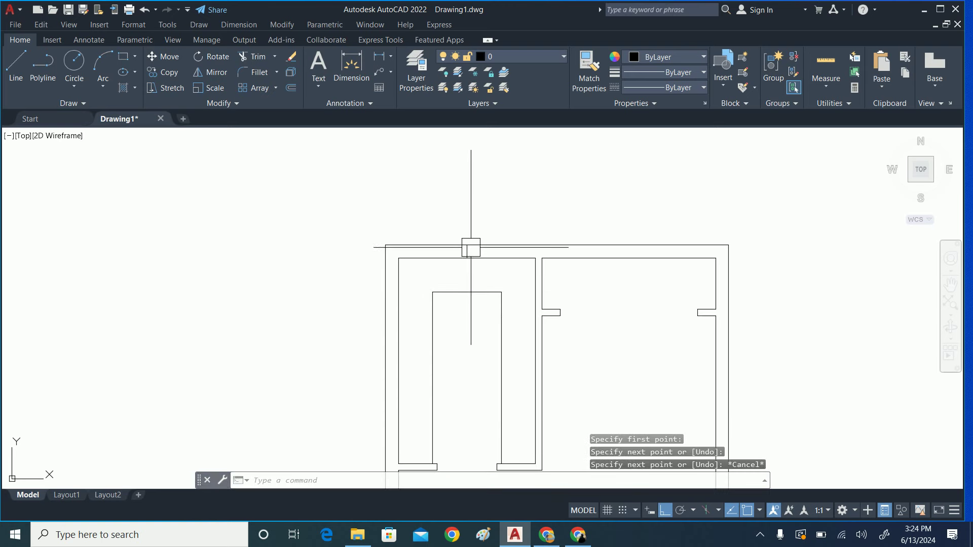
scroll(470, 247, "up", 4)
type("o")
key("Return")
type("243")
key("Return")
scroll(470, 274, "up", 2)
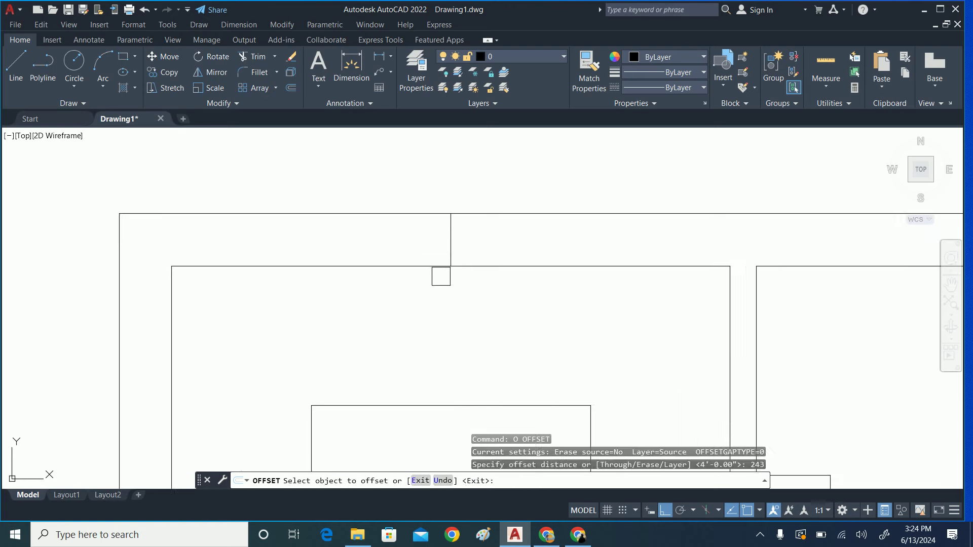
left_click(451, 254)
key("Escape")
key("Escape")
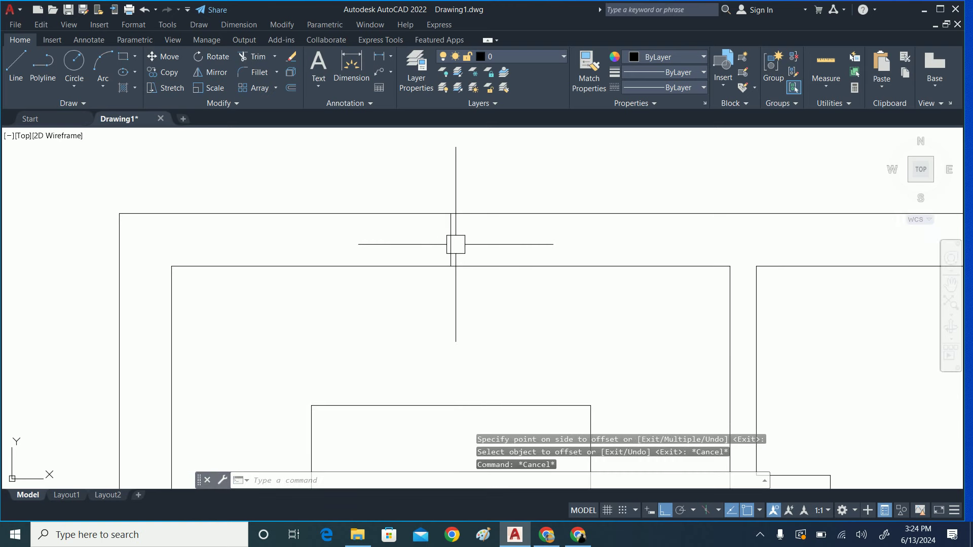
Offset the top wall line to both sides to create the two window jambs.
type("o")
key("Return")
Draw a line spanning the wall from the left jamb to the right jamb.
key("Return")
left_click(447, 257)
left_click(417, 243)
left_click(451, 239)
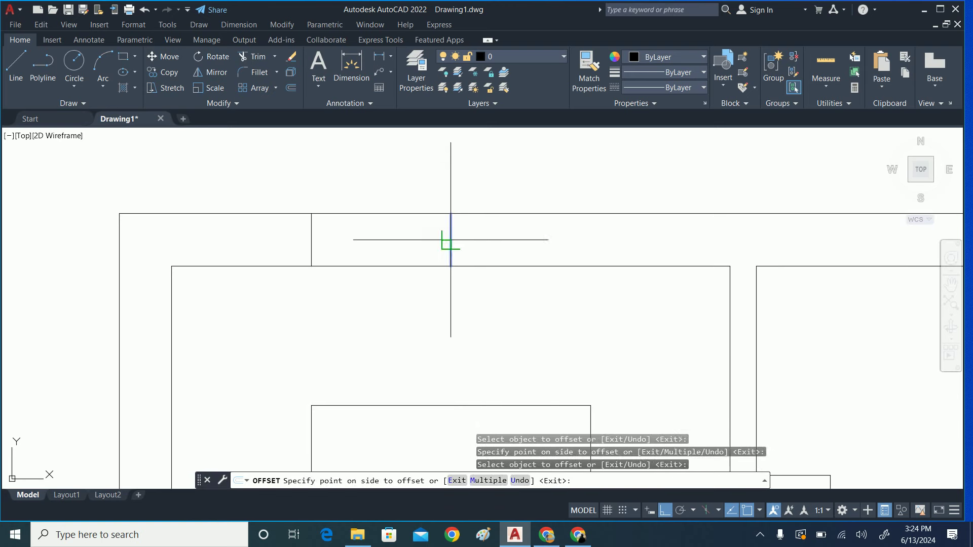
left_click(502, 236)
key("Escape")
type("l")
key("Return")
left_click(311, 240)
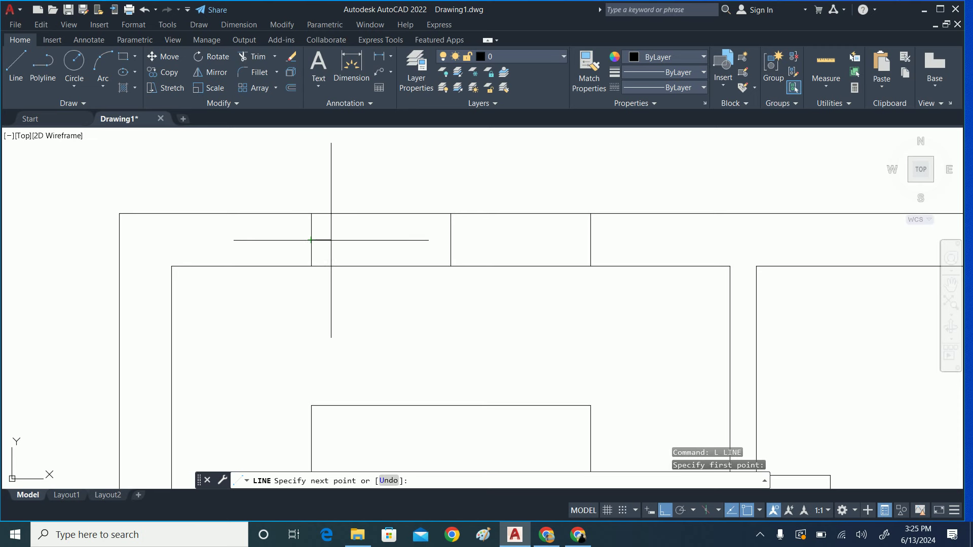
left_click(590, 239)
key("Escape")
Erase the unneeded middle vertical line between the window jambs.
left_click_drag(441, 207, 484, 298)
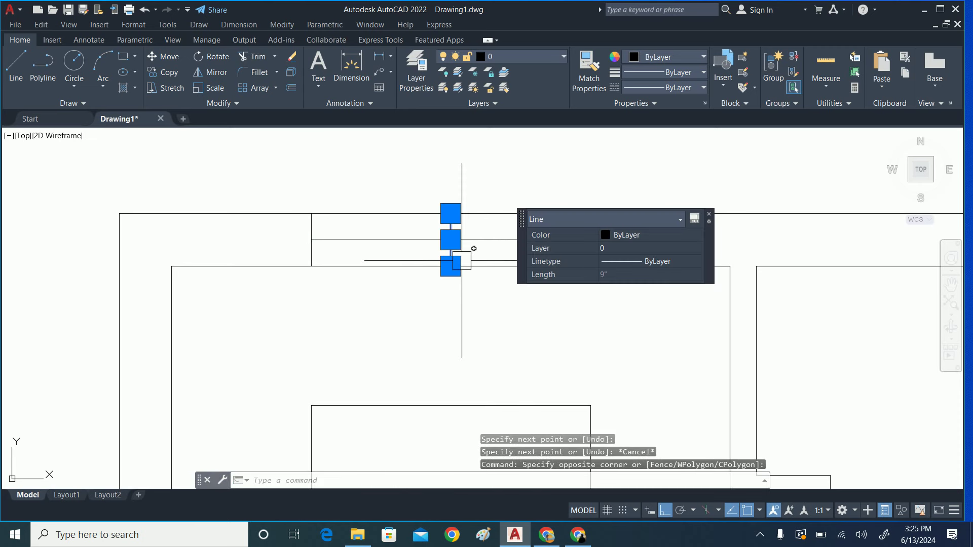
key("Delete")
scroll(419, 292, "down", 5)
scroll(418, 263, "up", 4)
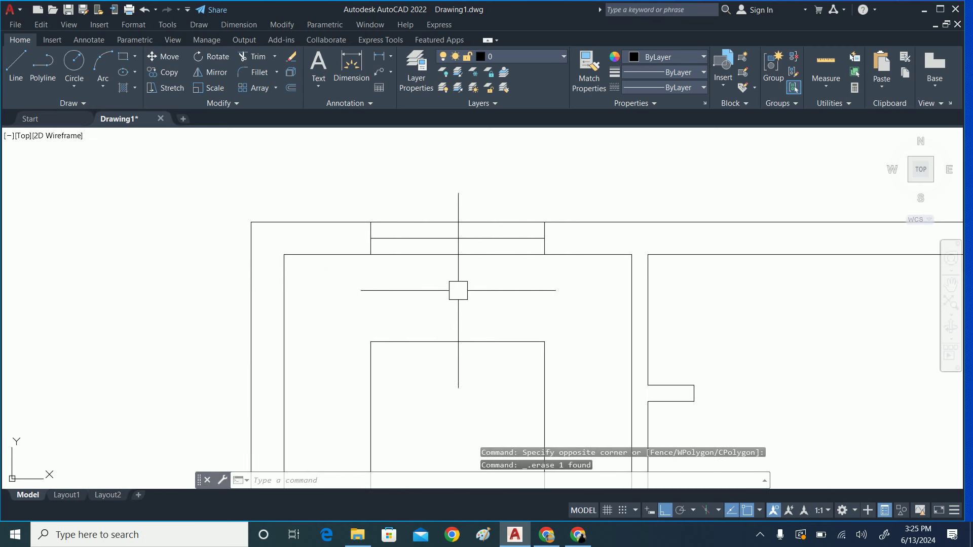
key("Escape")
scroll(474, 315, "down", 3)
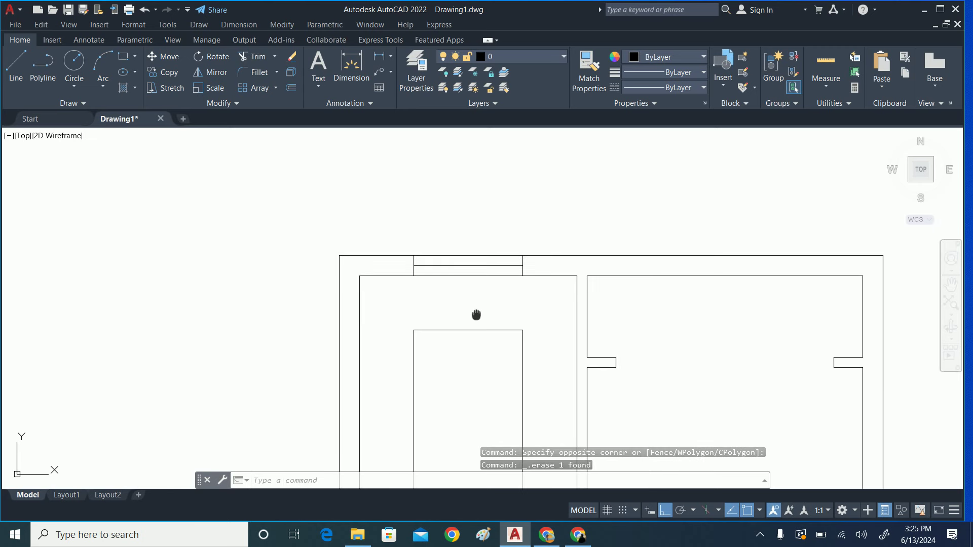
scroll(454, 250, "down", 2)
scroll(490, 225, "up", 3)
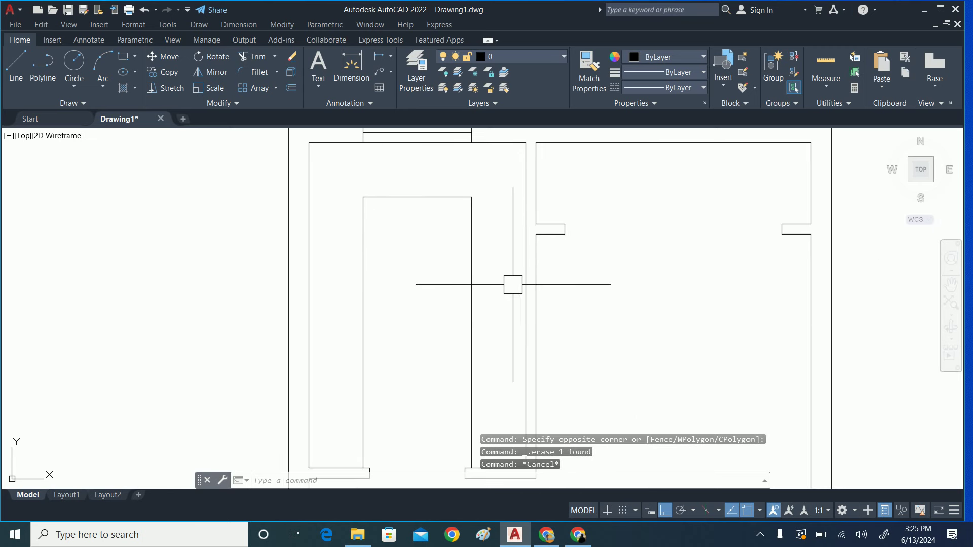
scroll(522, 228, "down", 2)
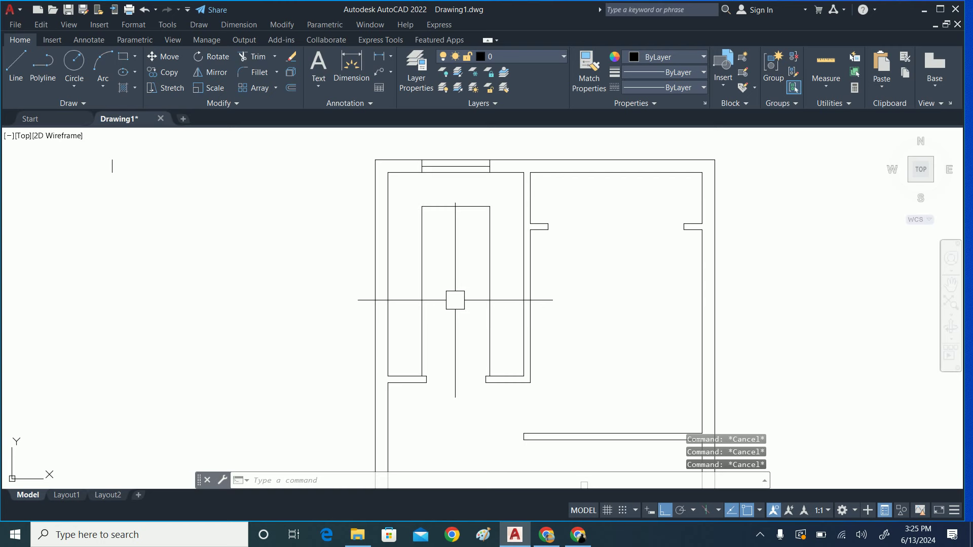
type("o")
key("Return")
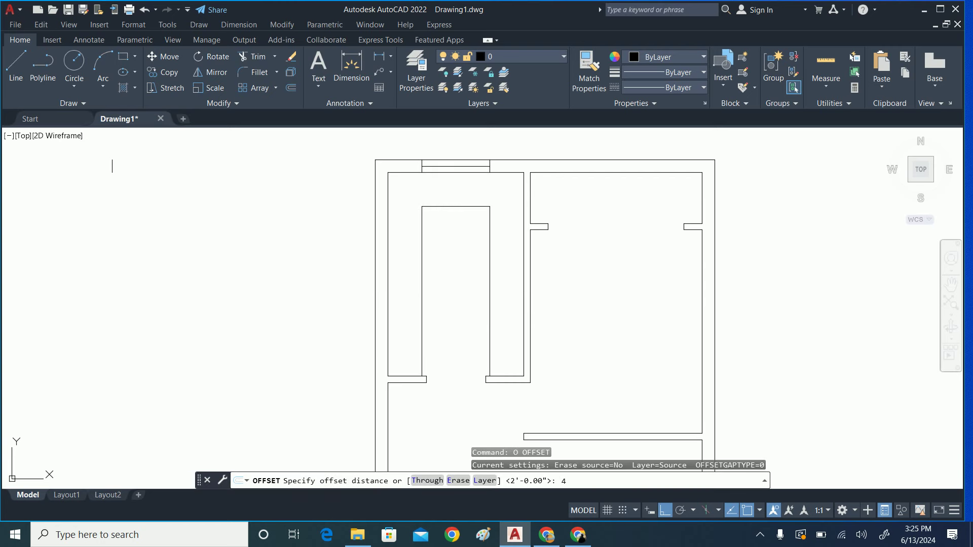
Offset an interior wall line 40 units inward as a closing line.
key("Return")
scroll(350, 360, "up", 4)
left_click(438, 391)
left_click(450, 318)
key("Escape")
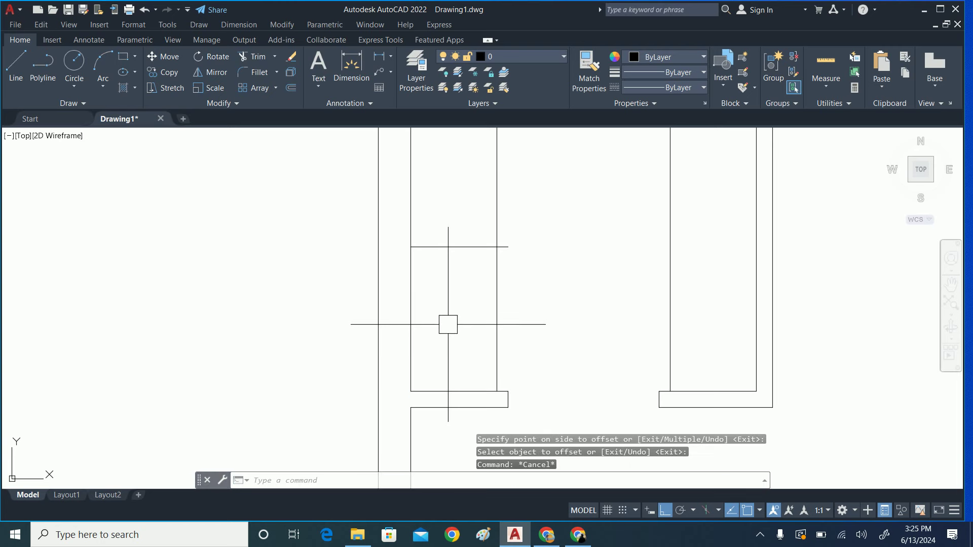
Trim away the leftover vertical wall segment.
type("TR")
key("Return")
left_click(497, 302)
scroll(515, 248, "down", 3)
key("Escape")
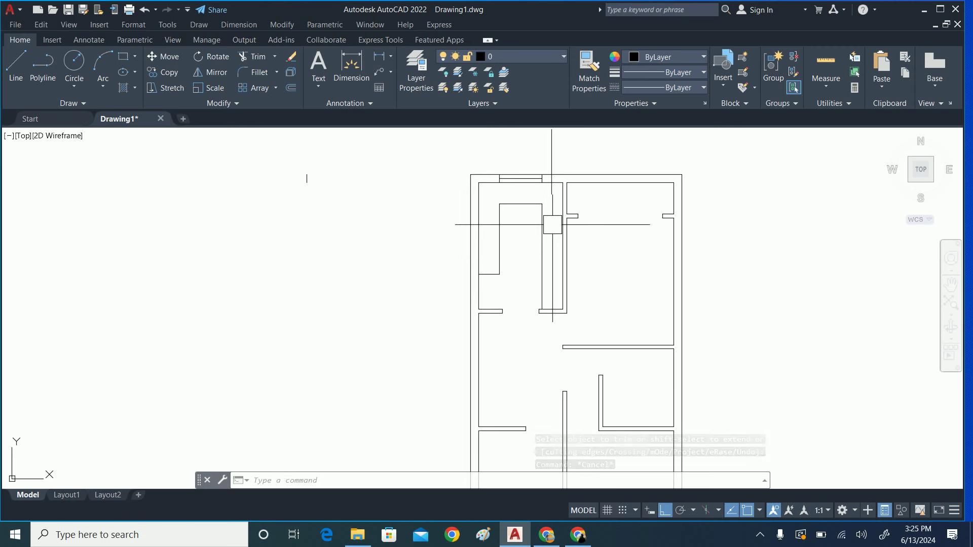
Delete the short stray vertical line and pan around the plan.
middle_click_drag(523, 260, 474, 266)
left_click_drag(246, 170, 267, 198)
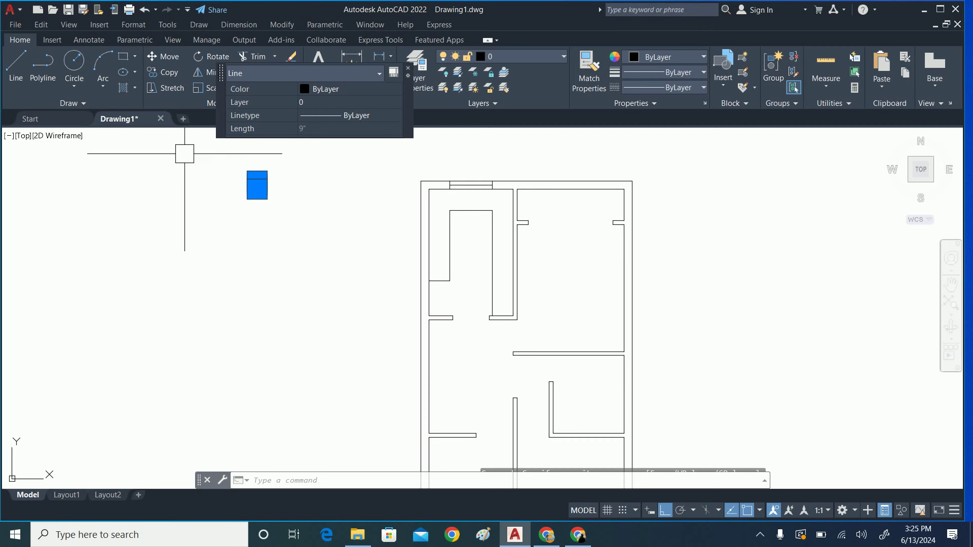
key("Delete")
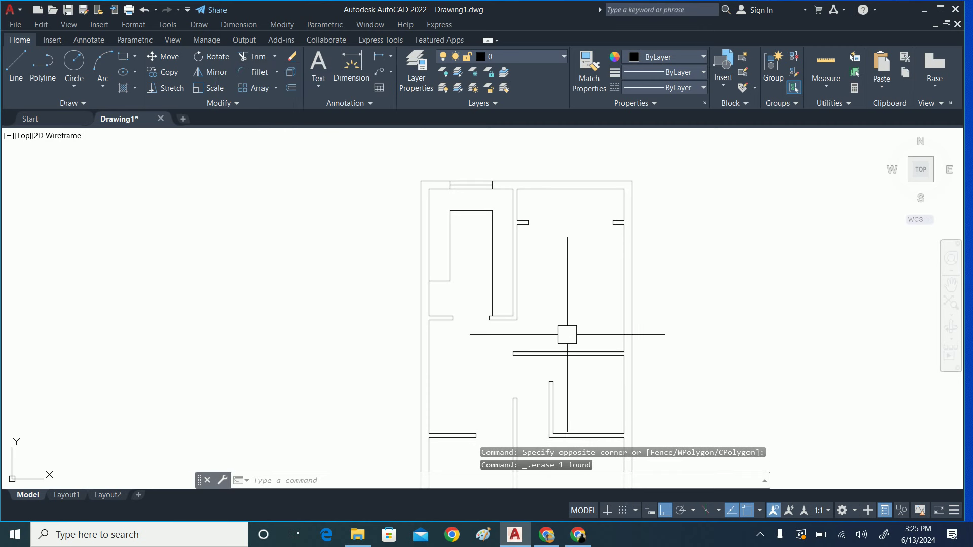
middle_click_drag(546, 347, 512, 370)
middle_click_drag(568, 360, 544, 312)
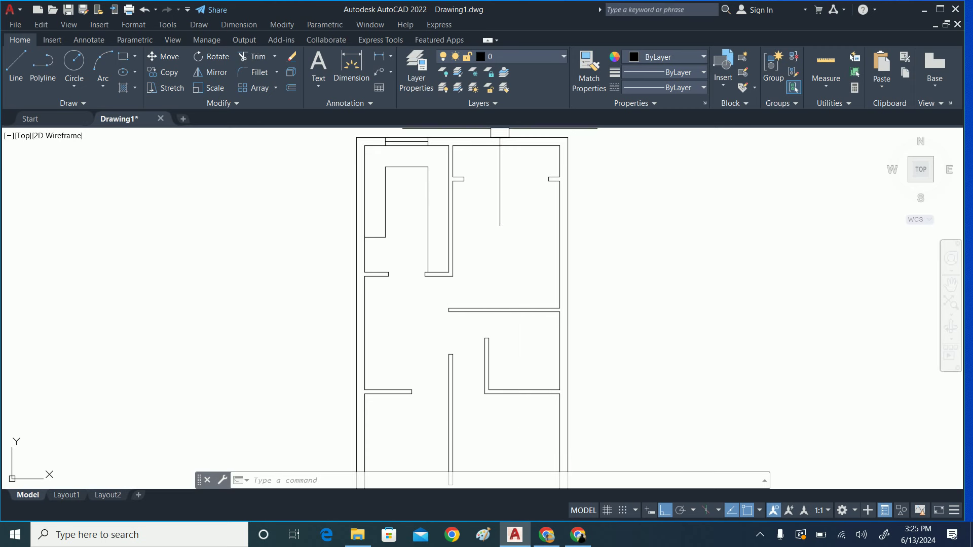
Zoom out and delete the long stray vertical line through the upper-right room.
key("Delete")
key("Escape")
scroll(519, 241, "down", 2)
scroll(518, 241, "down", 3)
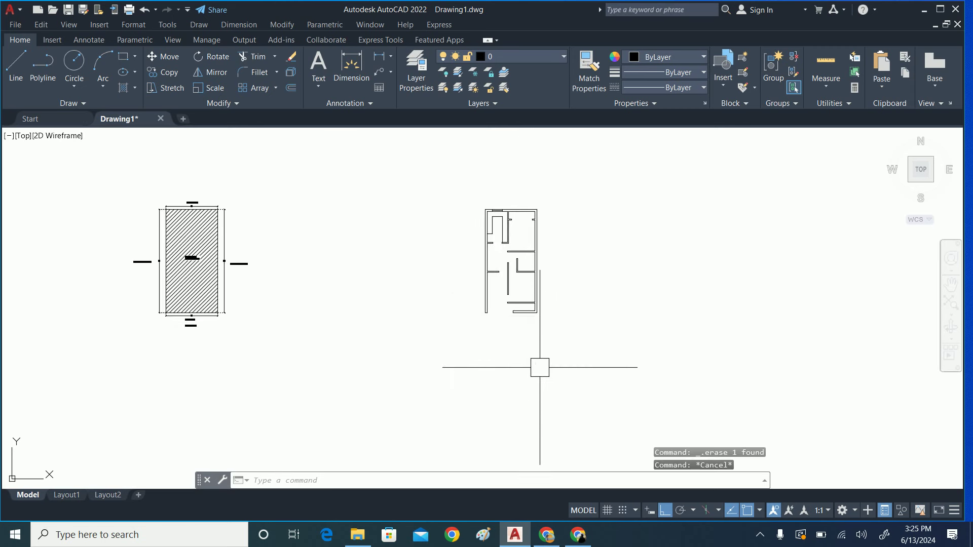
scroll(495, 261, "up", 2)
scroll(456, 261, "down", 2)
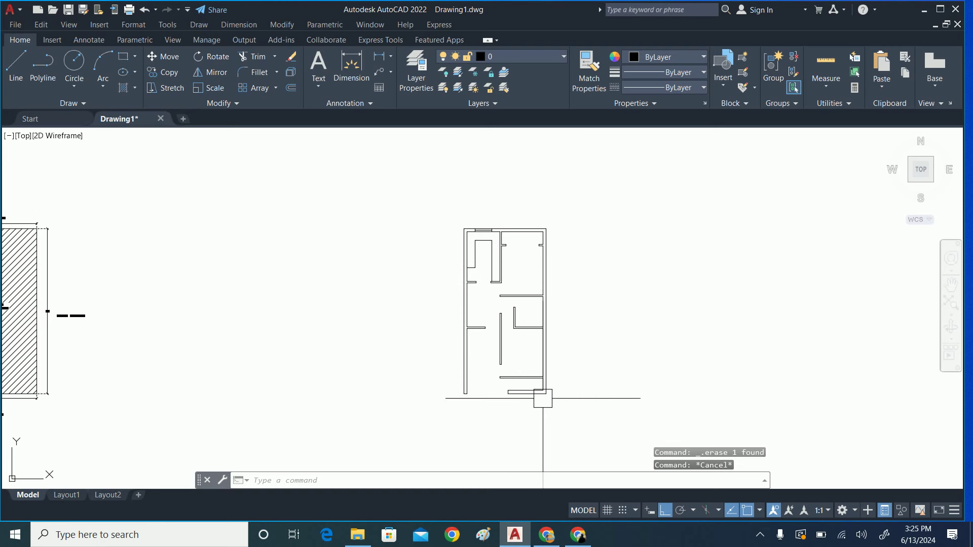
mouse_move(544, 288)
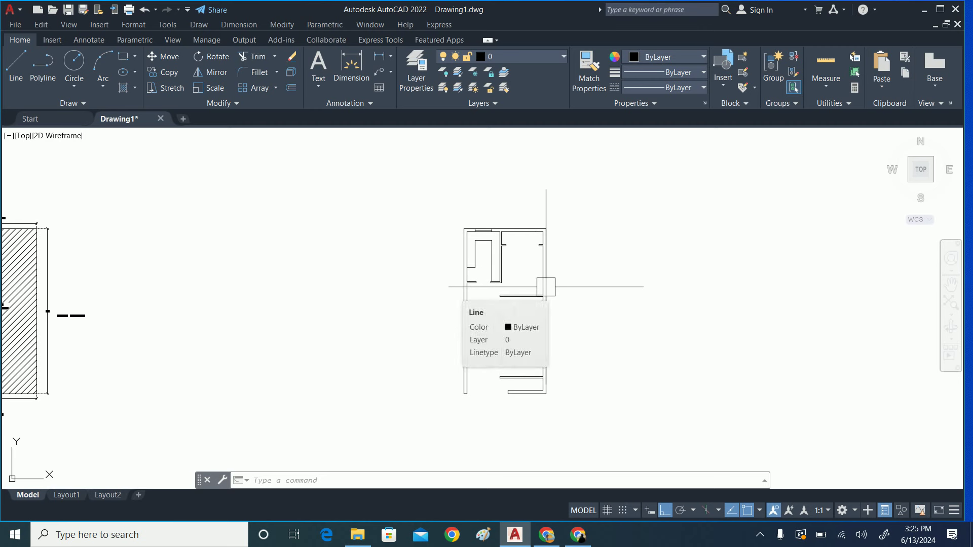
scroll(506, 265, "up", 2)
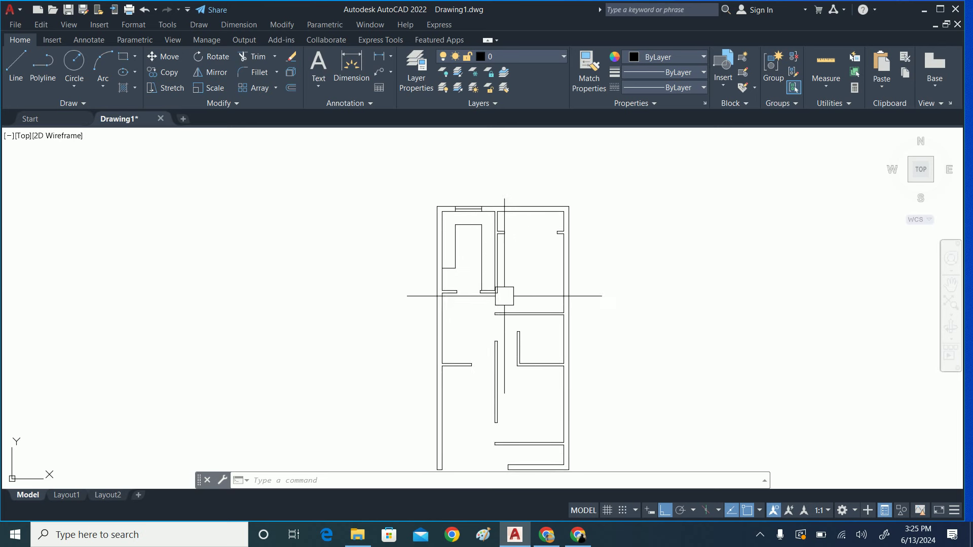
middle_click_drag(504, 293, 509, 251)
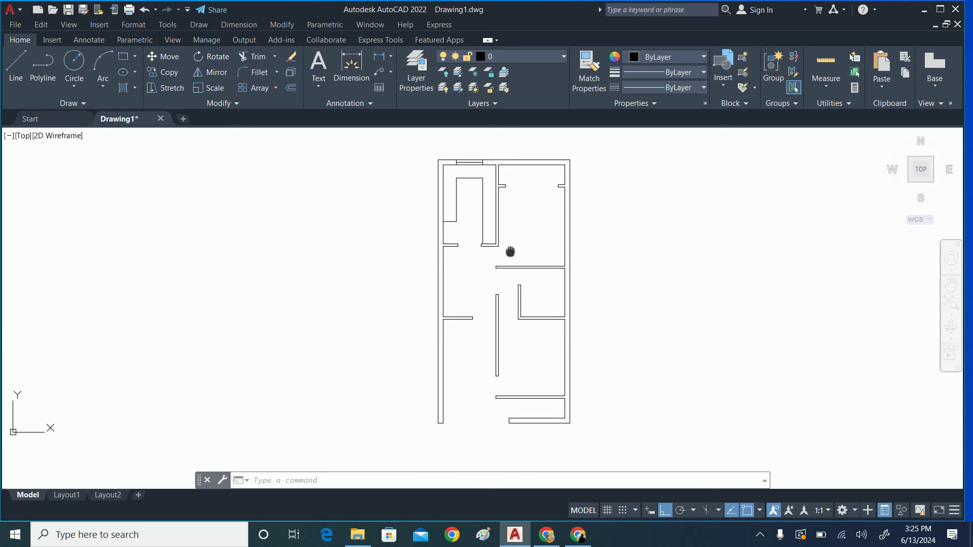
left_click(504, 293)
key("Delete")
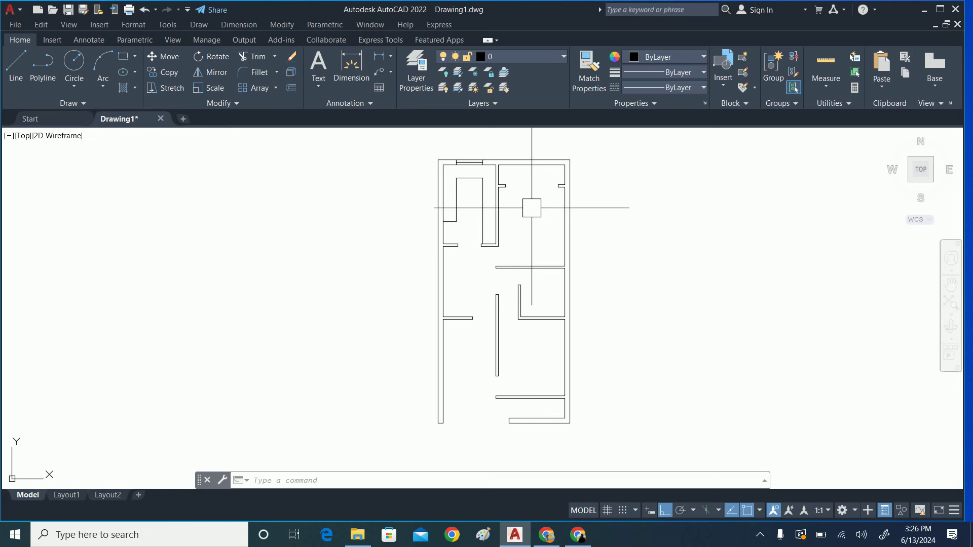
Check the room's dimensions with the Measure (MEASUREGEOM) tool.
left_click(822, 60)
scroll(614, 188, "up", 2)
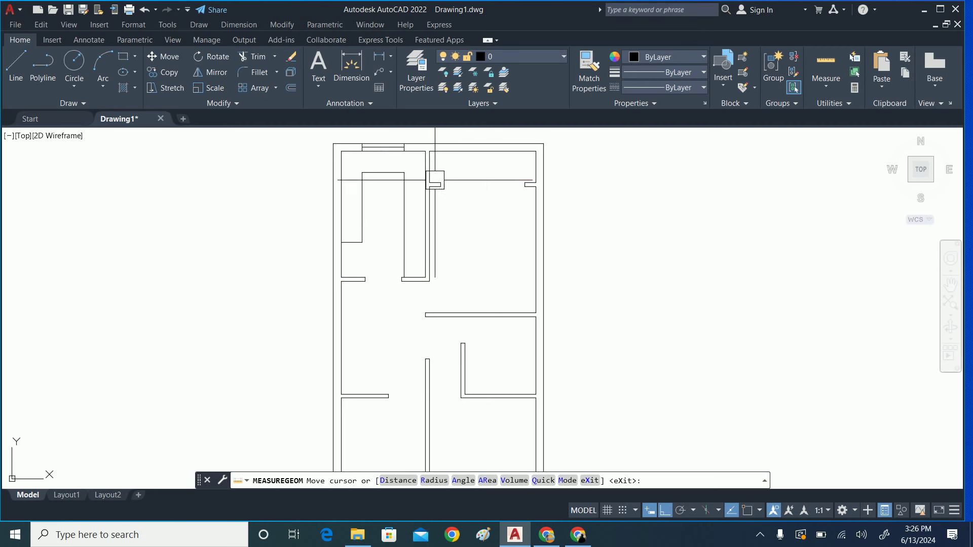
key("Escape")
key("Escape")
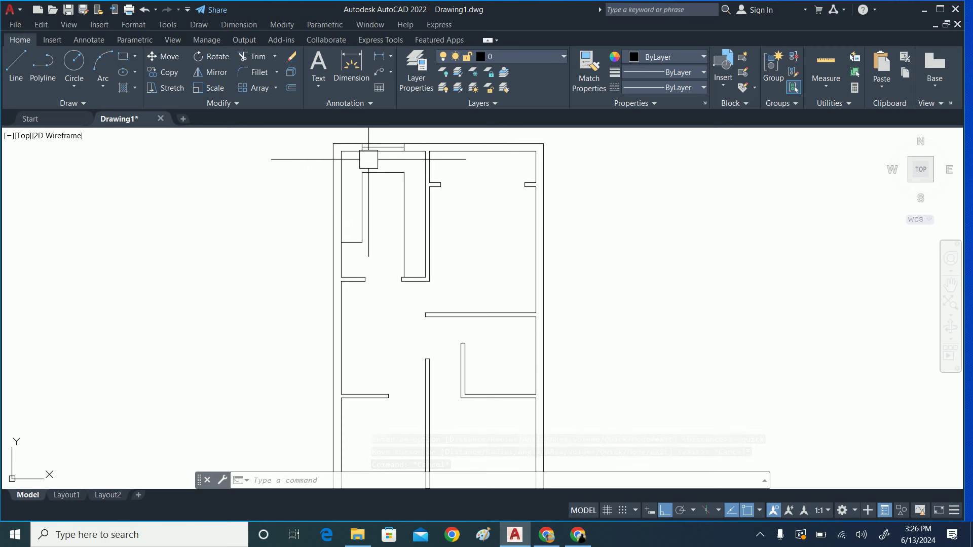
mouse_move(443, 176)
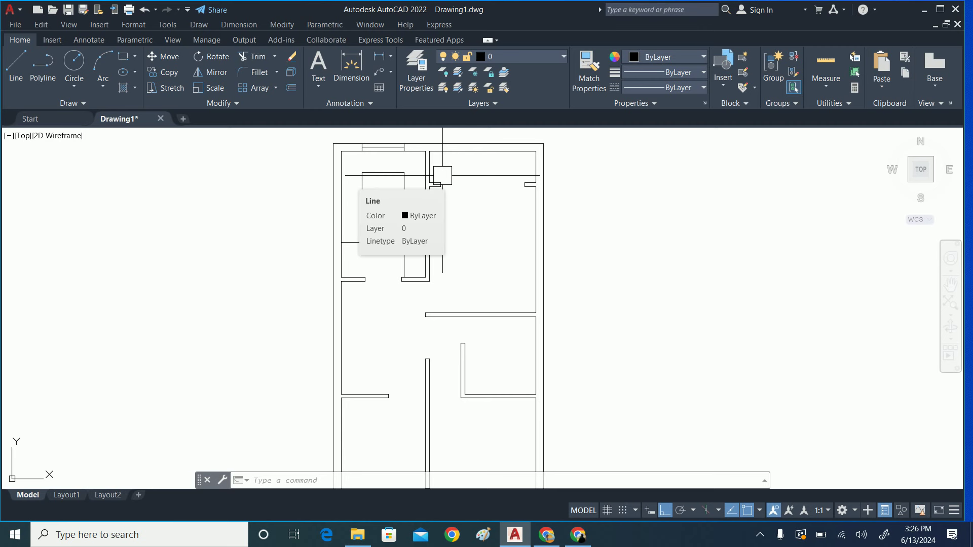
Pan and zoom to bring the whole floor plan back into full view.
mouse_move(420, 294)
middle_mouse_down()
mouse_move(428, 352)
mouse_move(406, 183)
middle_mouse_up()
scroll(441, 348, "down", 2)
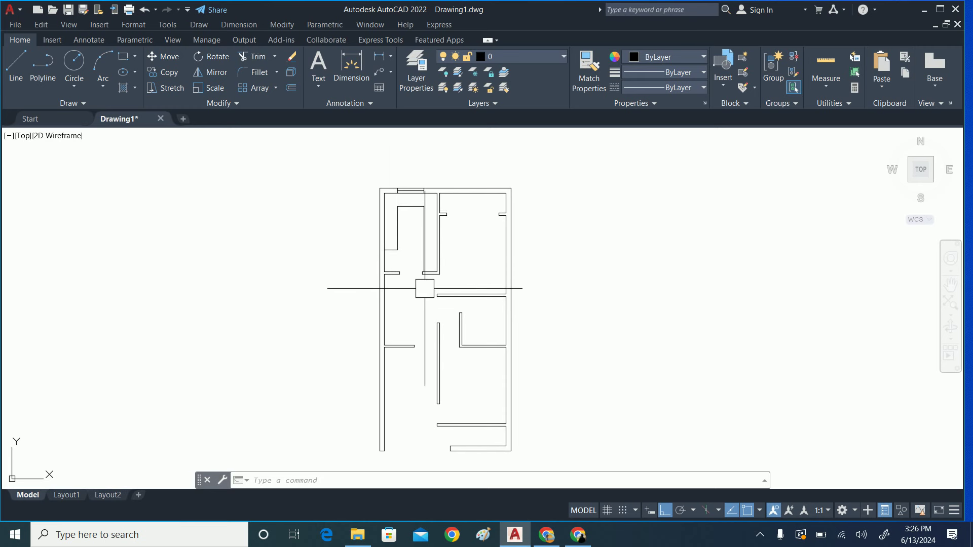
scroll(429, 283, "up", 5)
scroll(363, 260, "down", 2)
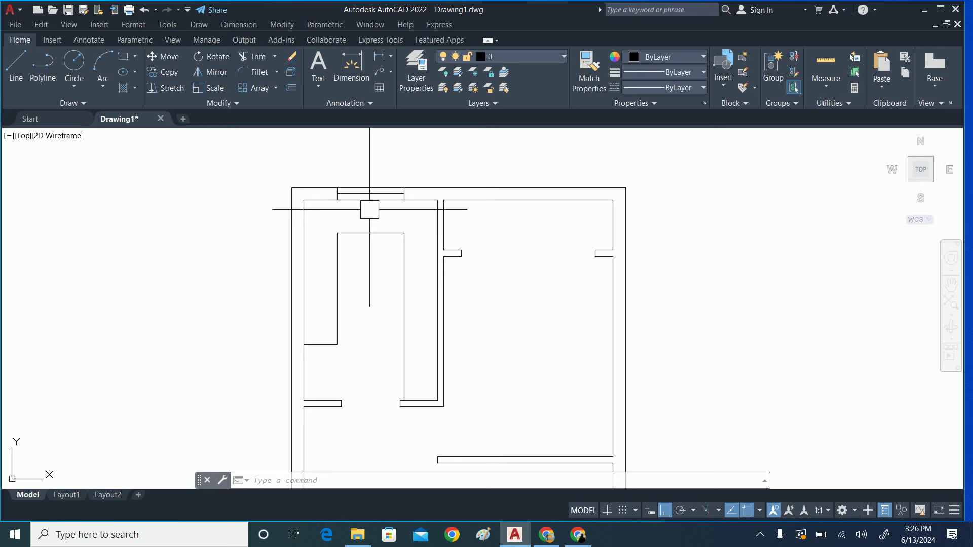
middle_click_drag(422, 272, 432, 209)
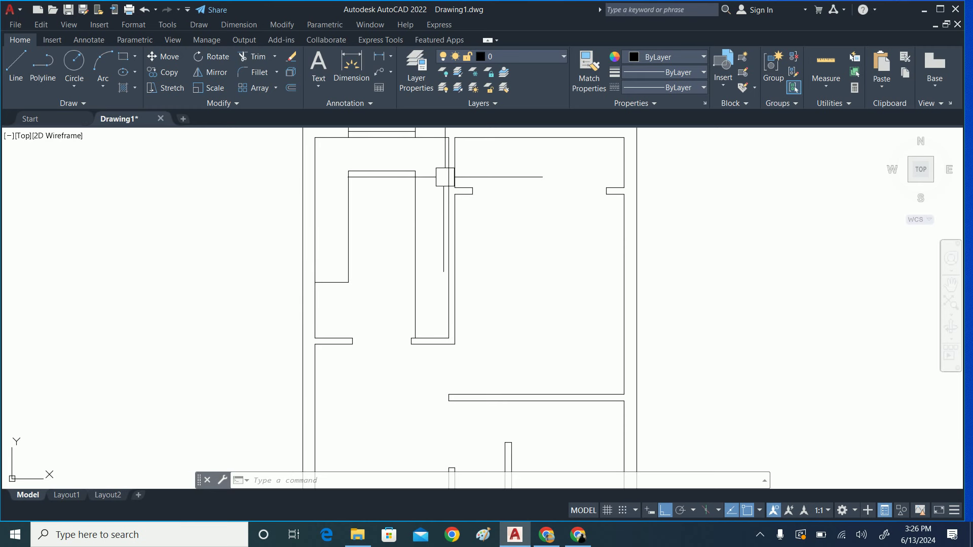
scroll(356, 348, "down", 2)
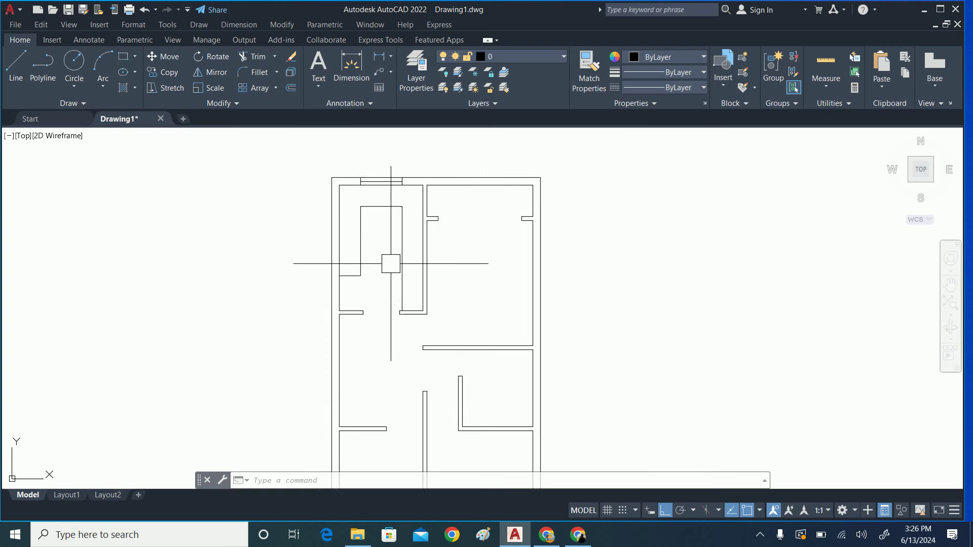
scroll(391, 263, "down", 2)
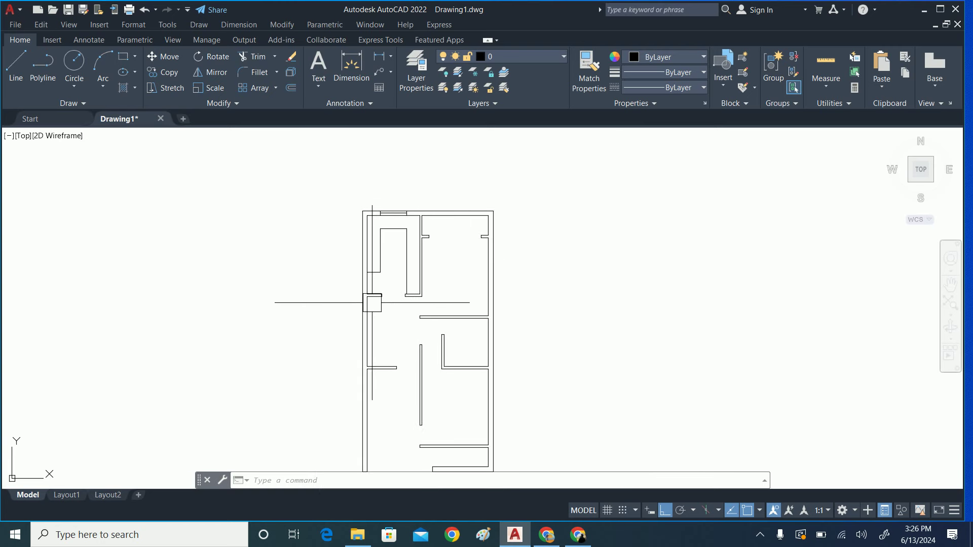
middle_click_drag(402, 287, 379, 219)
key("Escape")
key("Escape")
key("Escape")
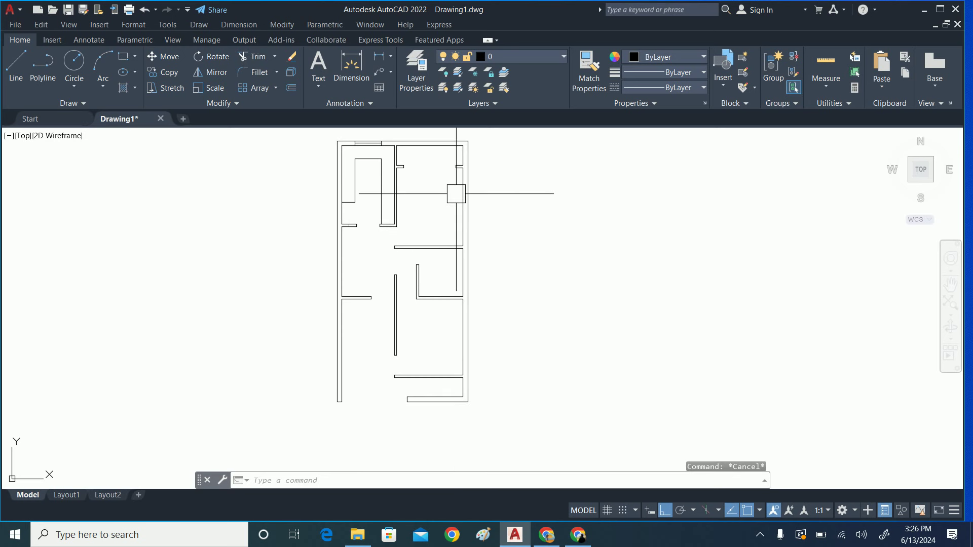
middle_click_drag(415, 255, 396, 274)
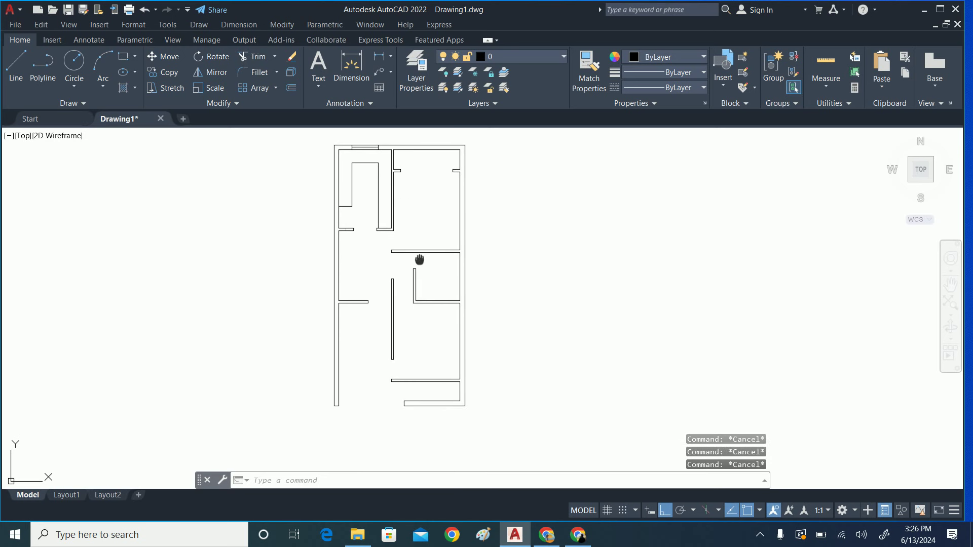